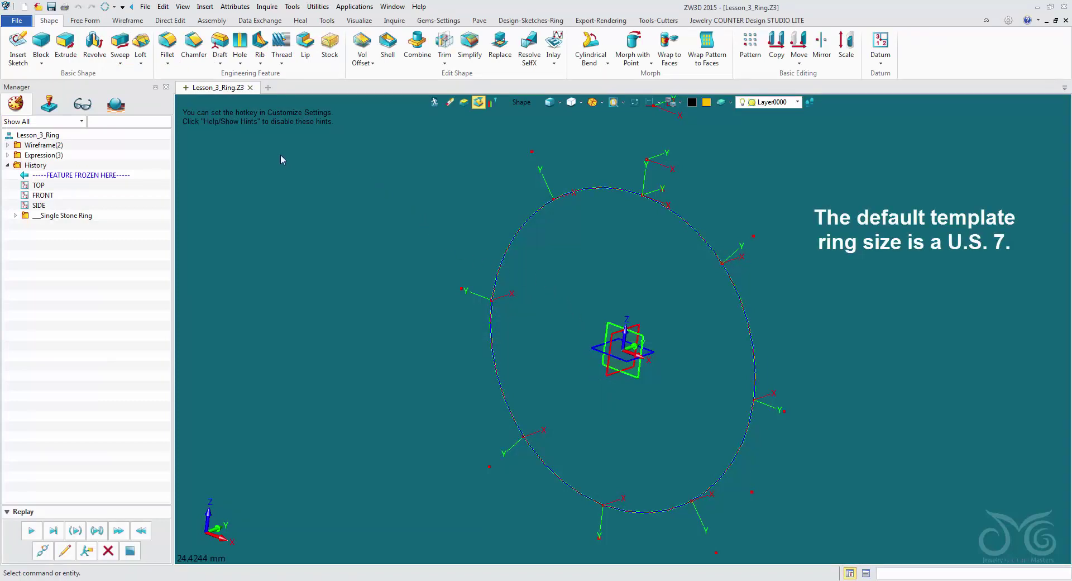
Save the ring file as Lesson_3_Ring in the JCDLITE_Designs folder.
click(51, 7)
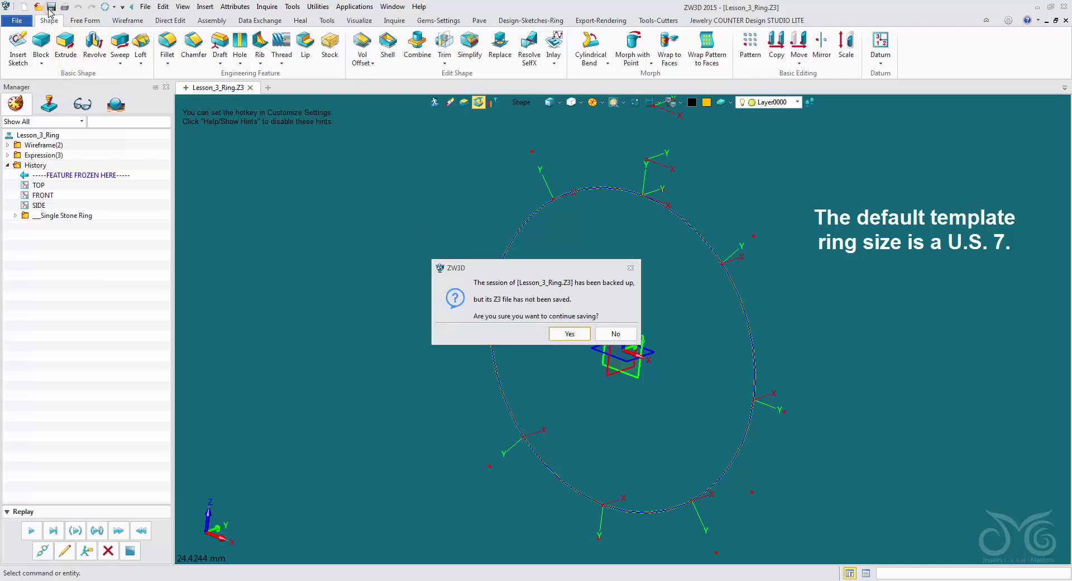
click(569, 333)
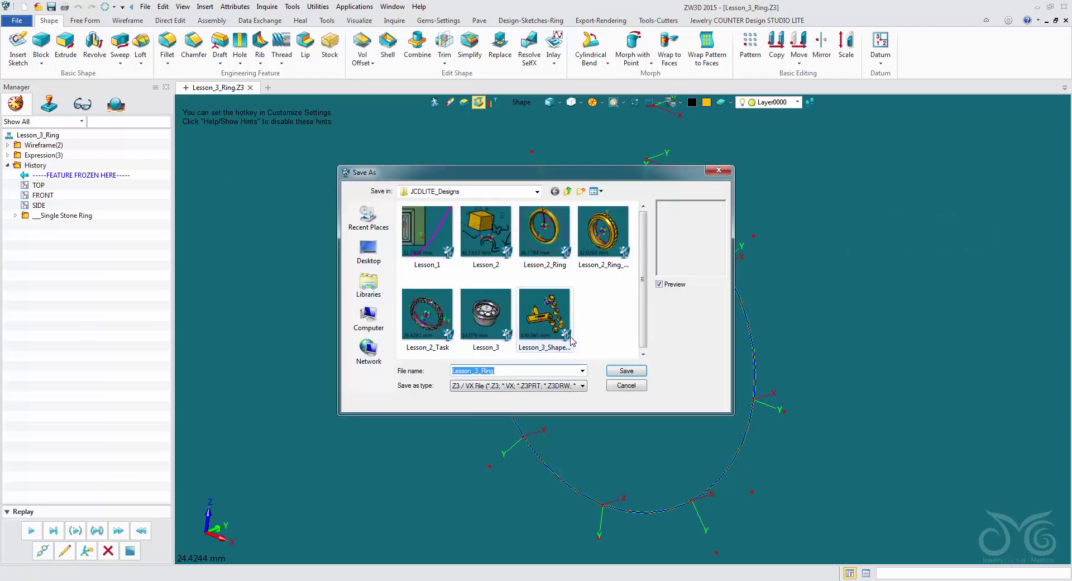
click(621, 372)
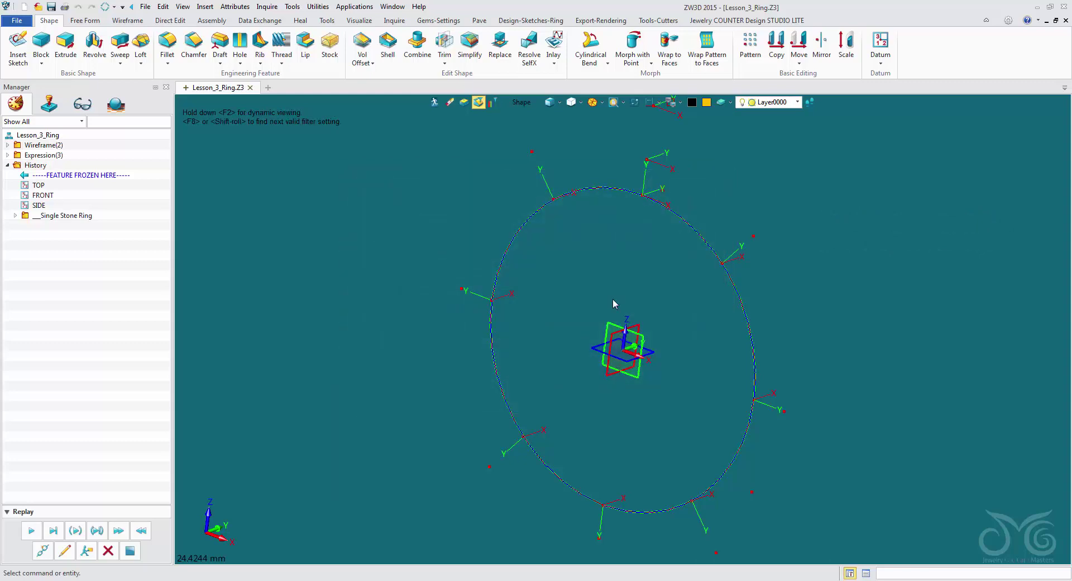
Start placing stones with a faceted marquise gem in Diamond-White and set its length to 10.
scroll(612, 298, down, 1)
middle_drag(612, 298, 523, 348)
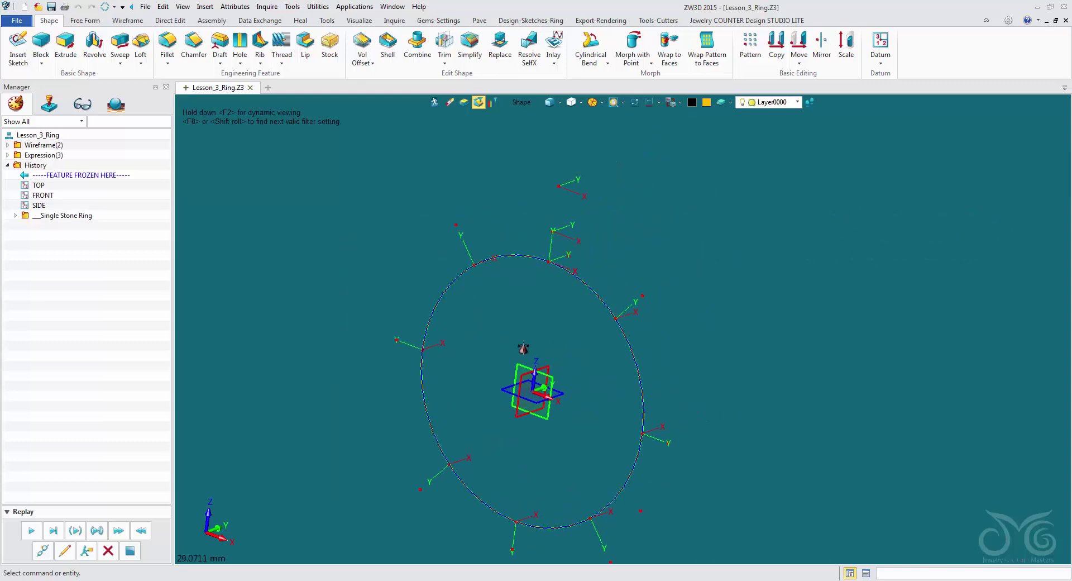
click(432, 22)
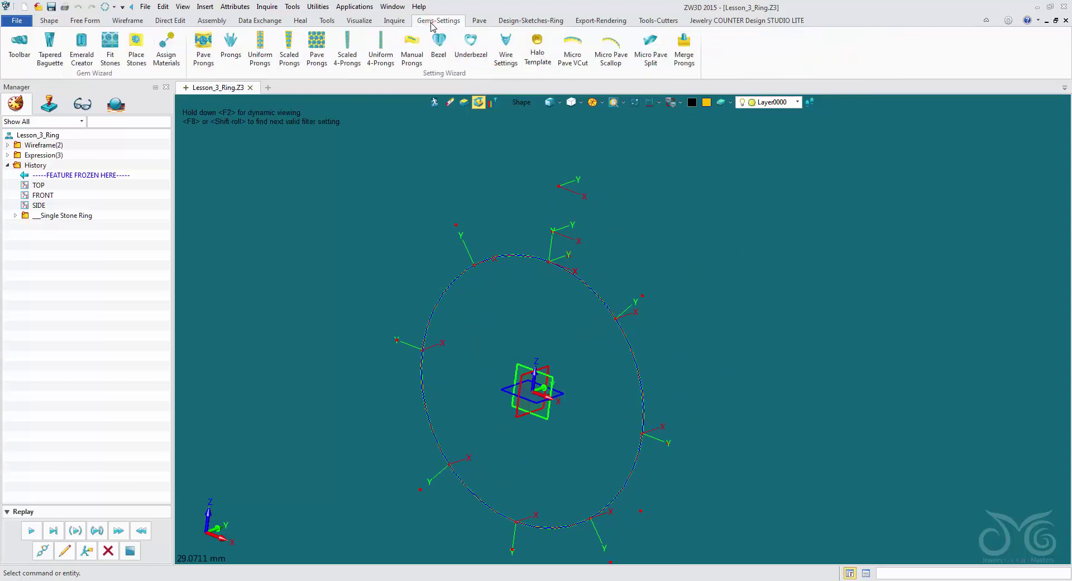
click(140, 55)
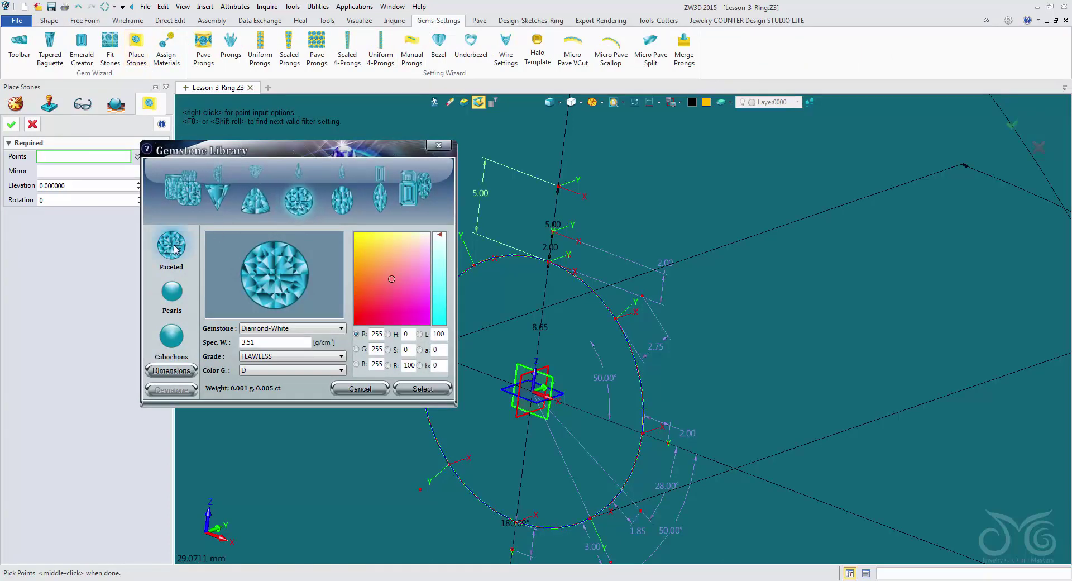
click(377, 204)
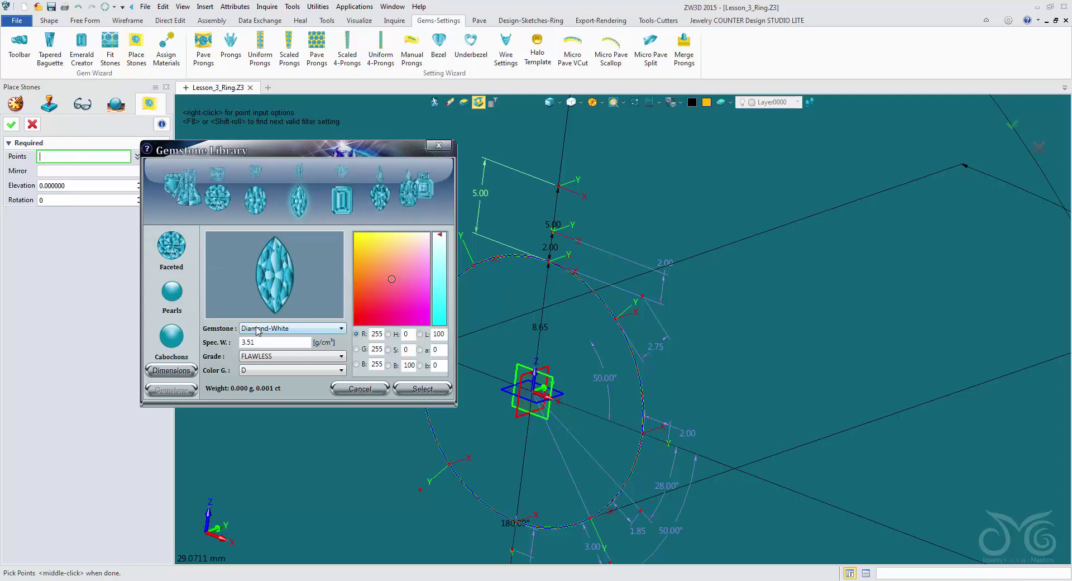
click(178, 374)
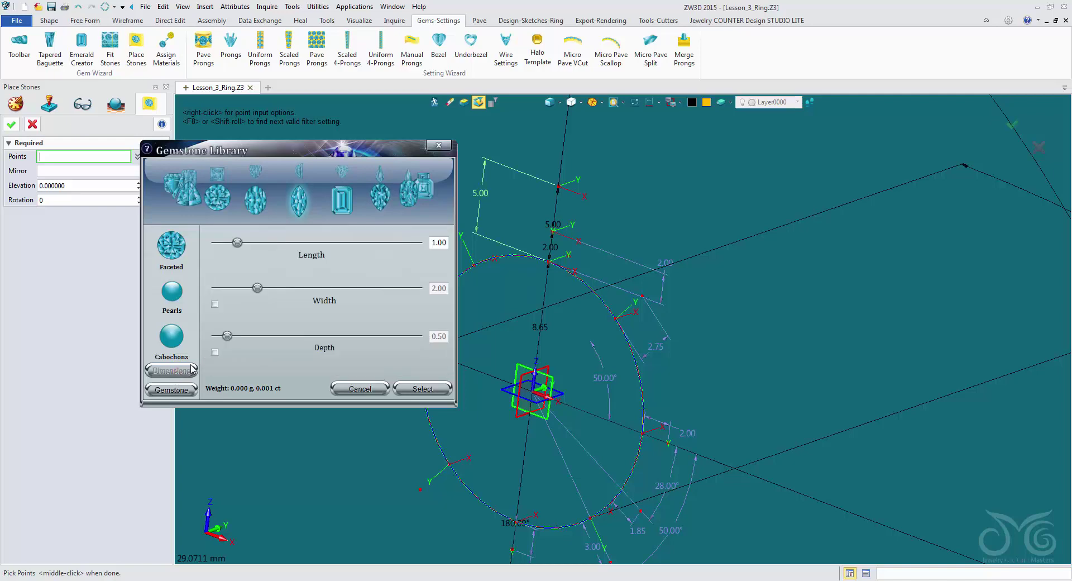
click(447, 243)
text(10)
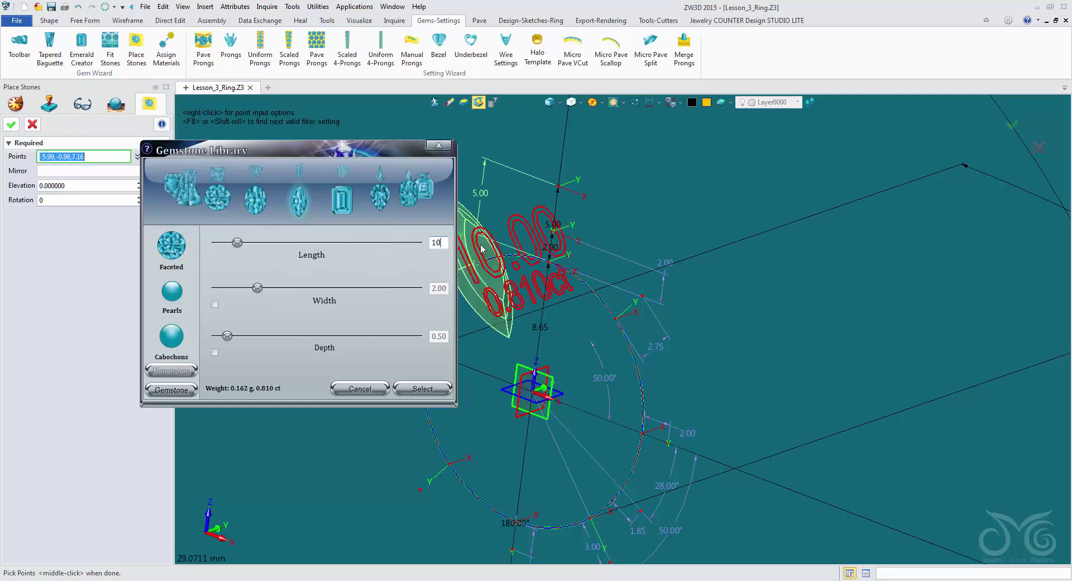
Place the marquise stone on the highest datum point above the ring circle and finish the placement.
click(560, 189)
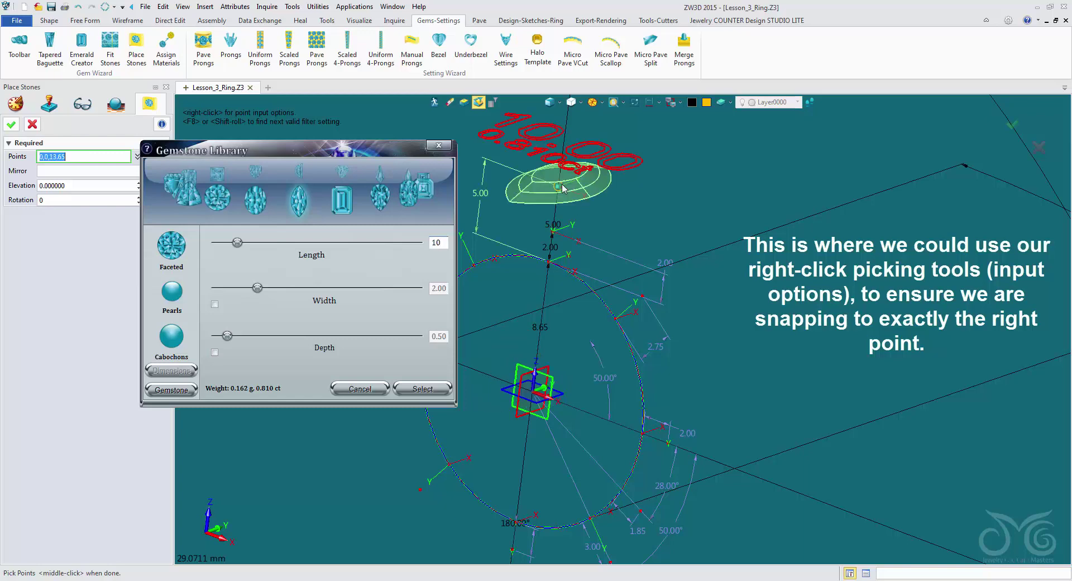
click(561, 188)
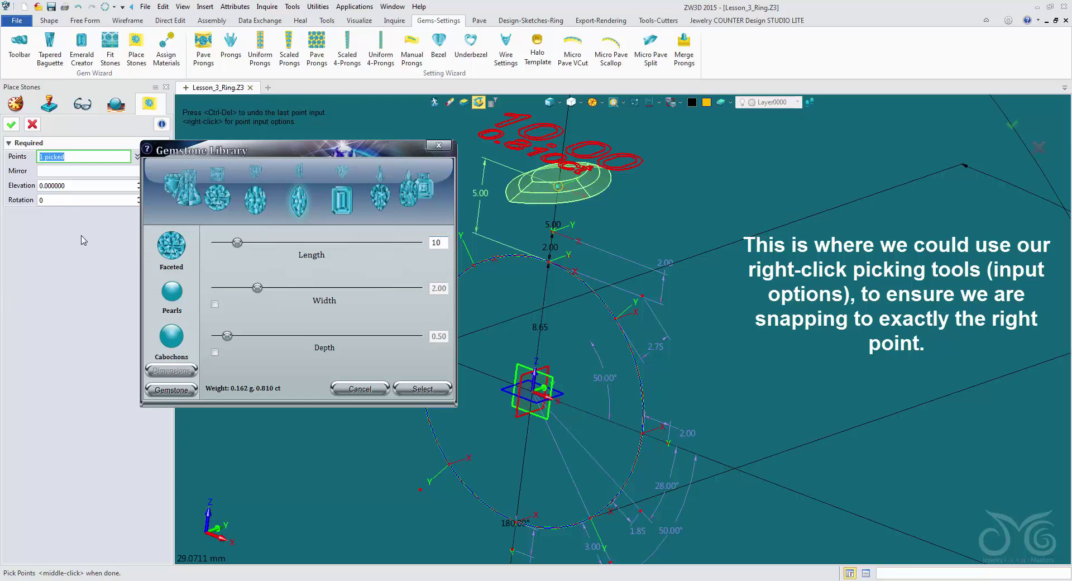
click(11, 124)
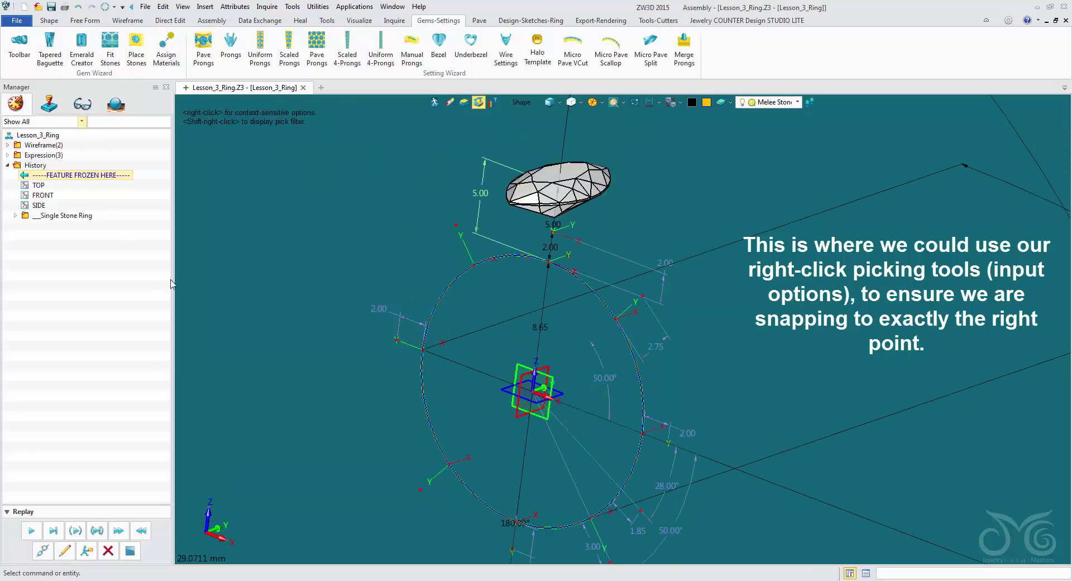
Start a bezel setting and choose the marquise bezel shape.
mouse_move(339, 234)
right_down()
mouse_move(336, 257)
mouse_move(333, 220)
mouse_move(323, 221)
right_up()
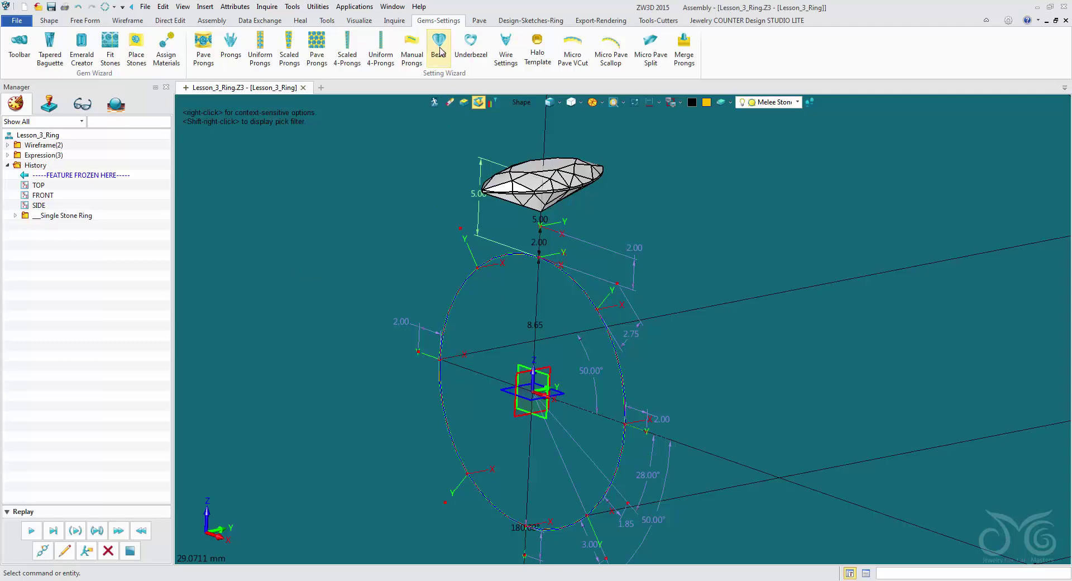
click(440, 50)
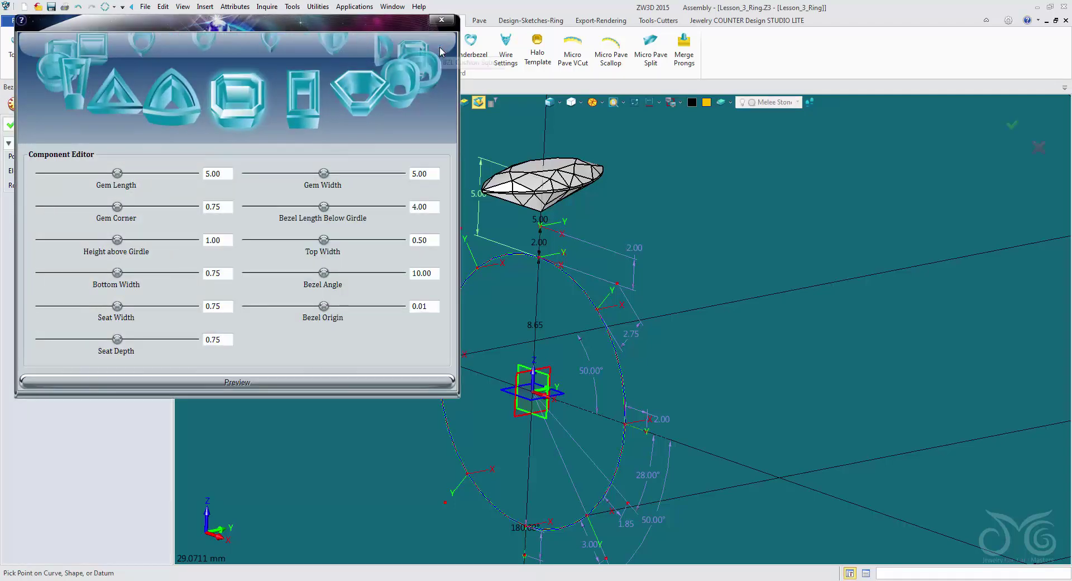
click(368, 88)
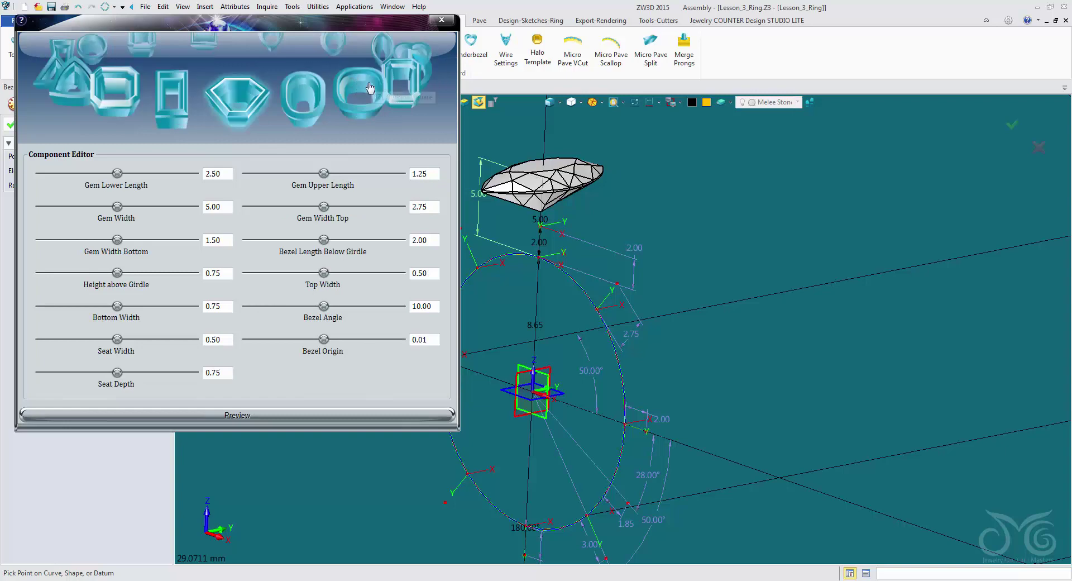
click(368, 87)
click(353, 96)
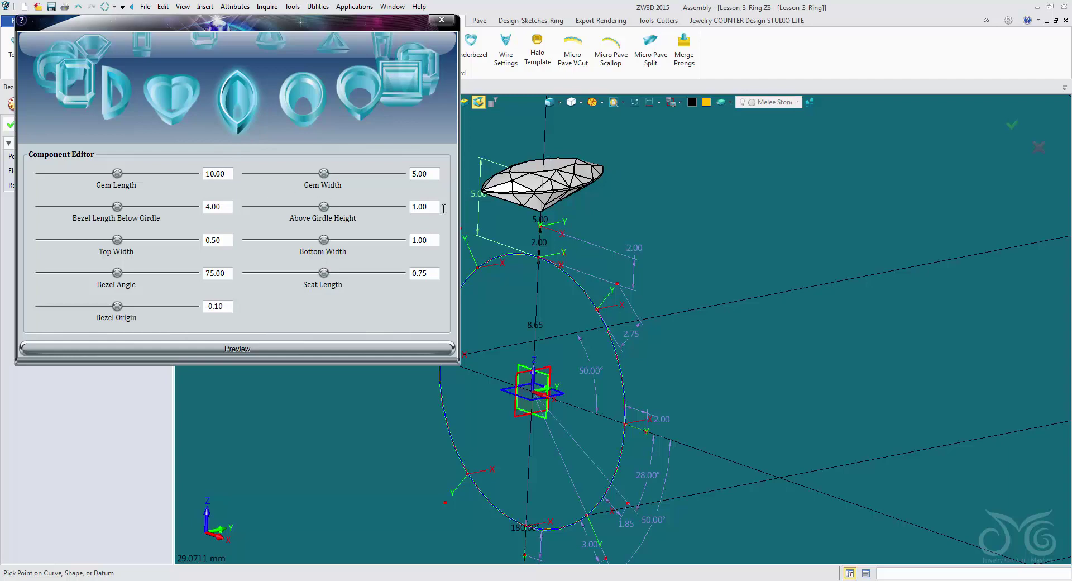
Switch to wireframe, position the bezel on the marquise stone's centre point, and restore the shaded display.
click(551, 102)
scroll(614, 168, up, 3)
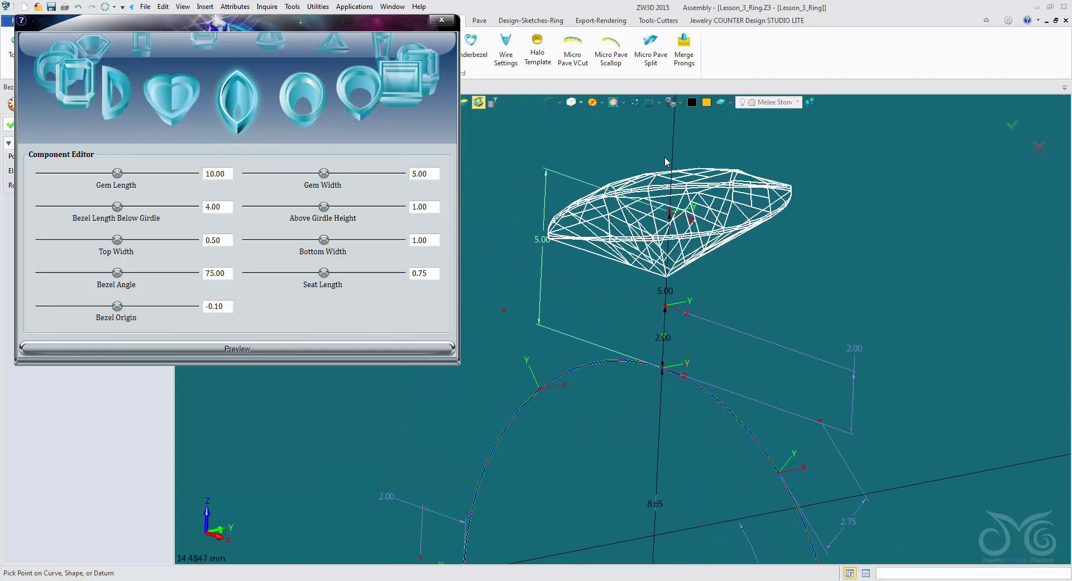
right_drag(665, 162, 662, 170)
click(672, 237)
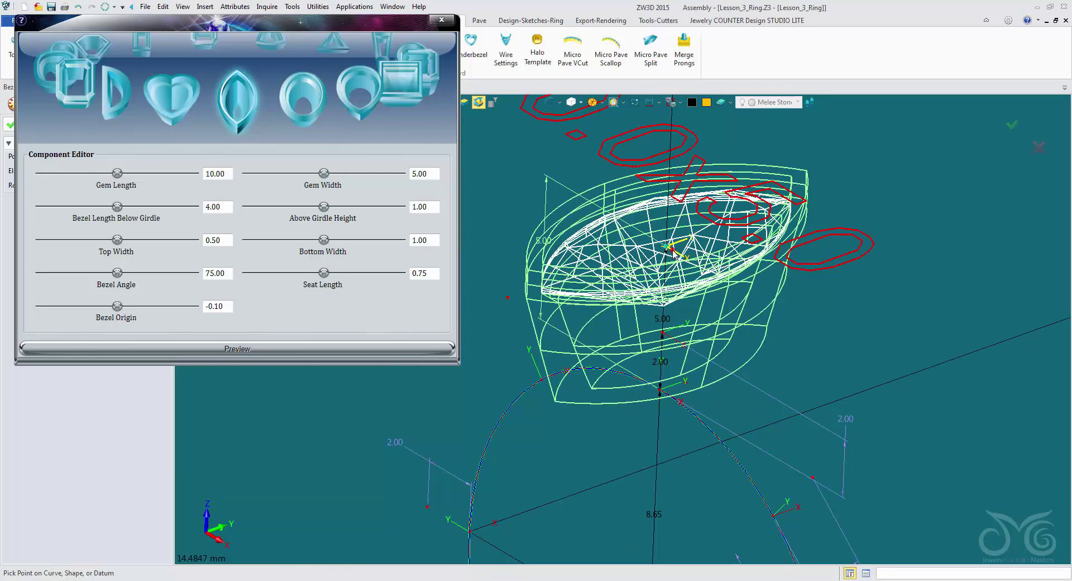
right_drag(670, 247, 664, 241)
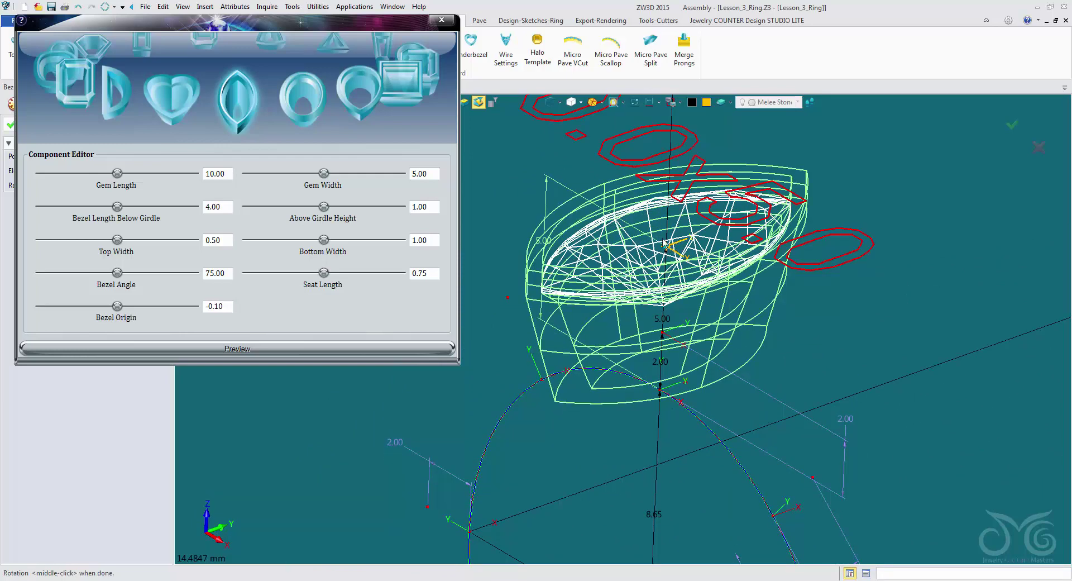
click(549, 104)
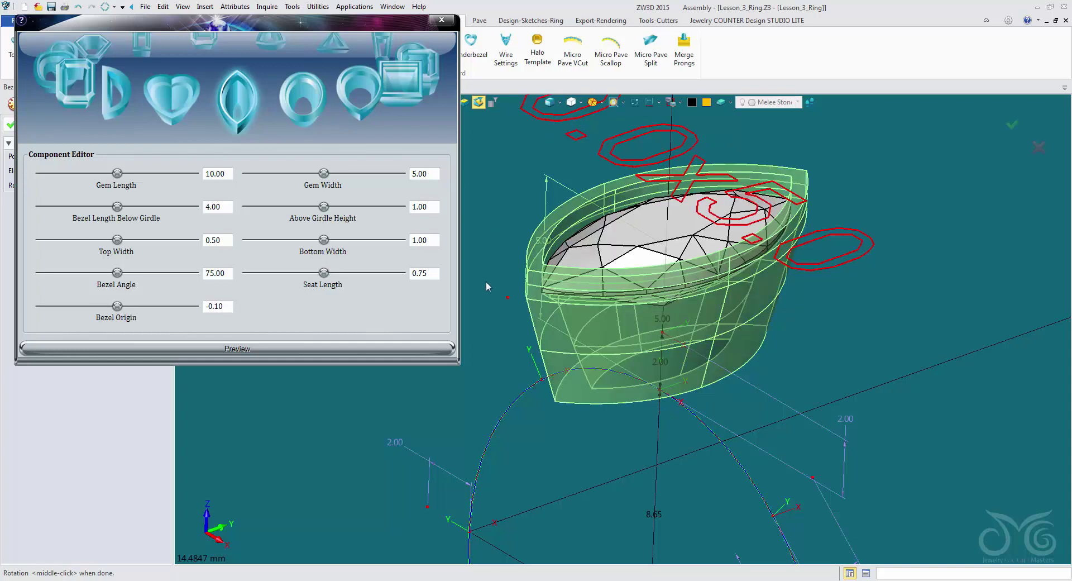
right_drag(495, 239, 453, 259)
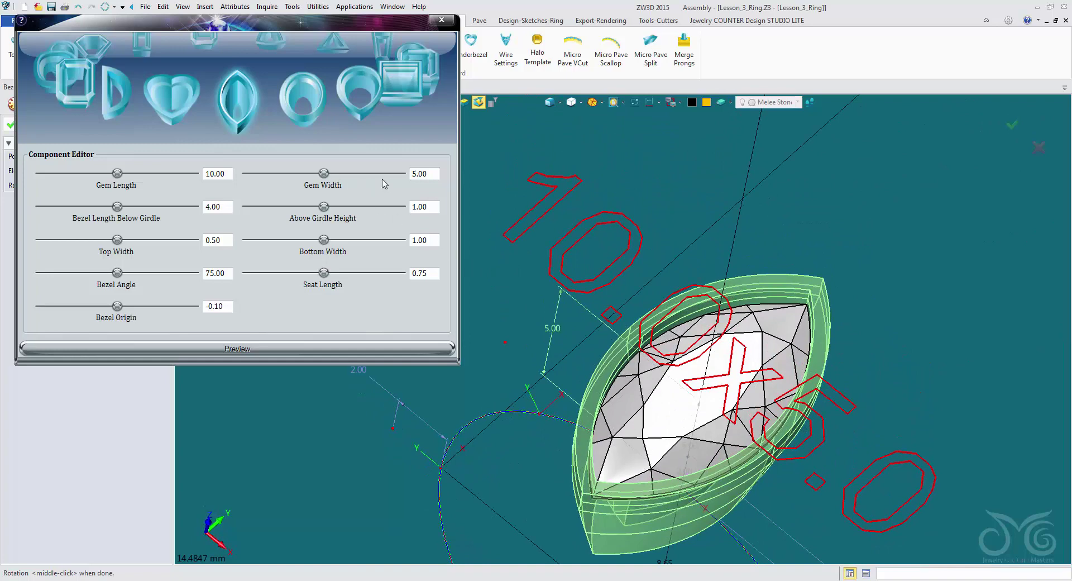
Try a bezel gem width of 6.61 in the preview and return the width to 5.
drag(325, 174, 335, 178)
click(323, 349)
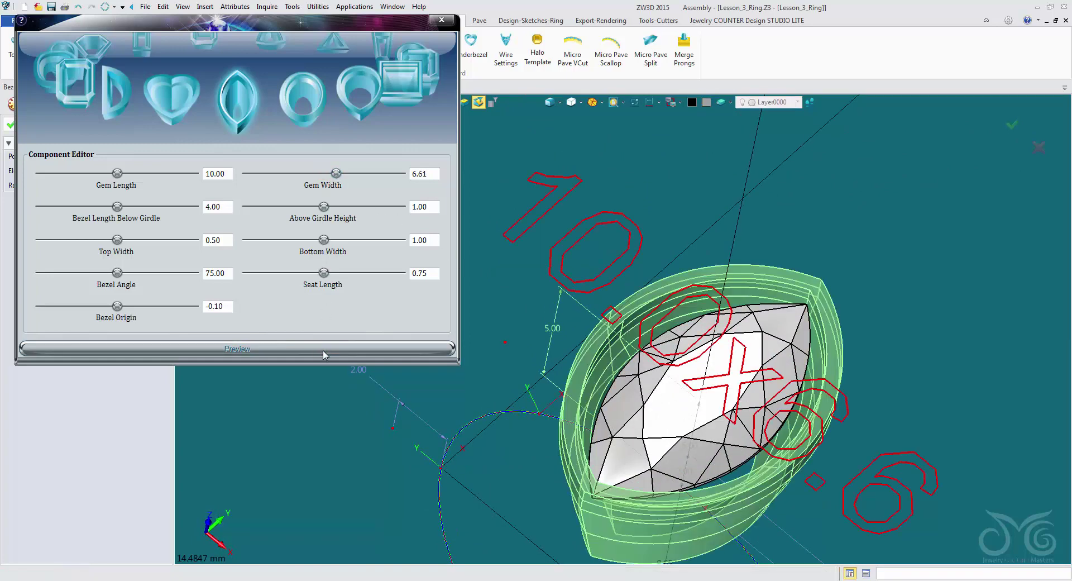
double_click(431, 173)
text(5)
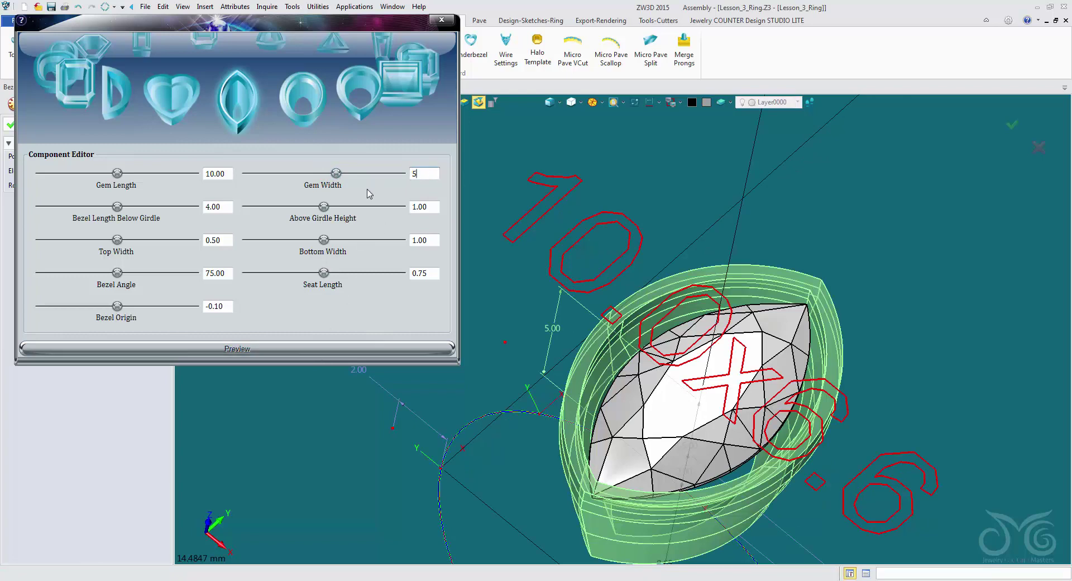
click(321, 350)
Set the bezel length below the girdle to 3.5 and the height above the girdle to 0.75, updating the preview.
middle_drag(466, 368, 467, 313)
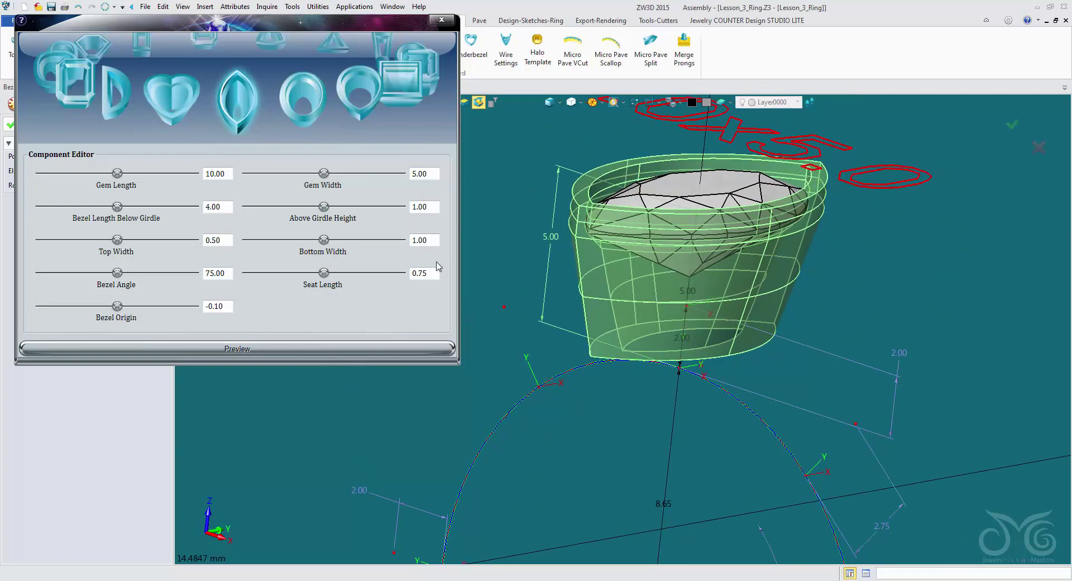
double_click(227, 204)
text(3.5)
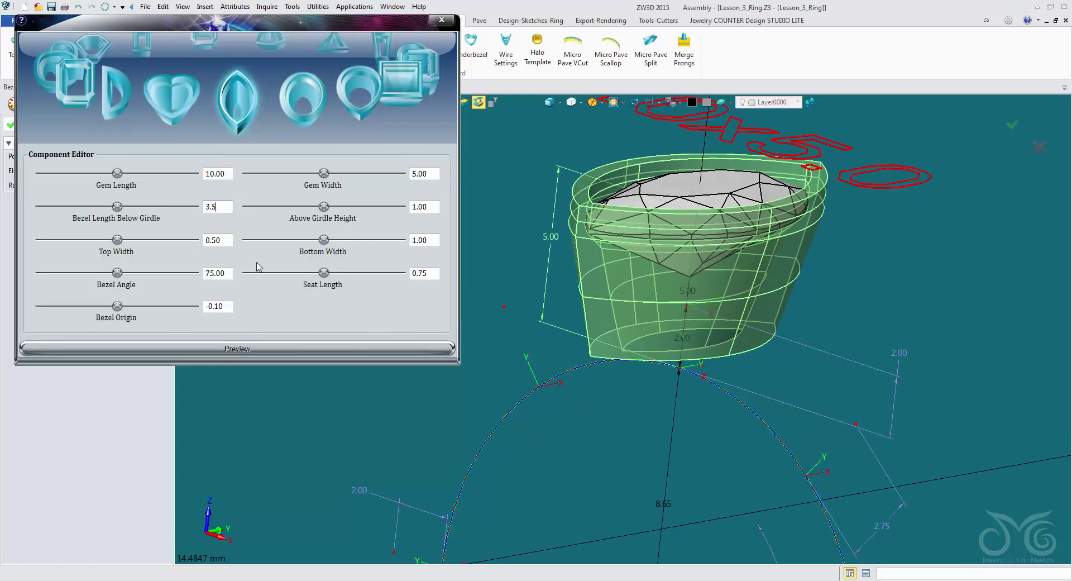
click(249, 351)
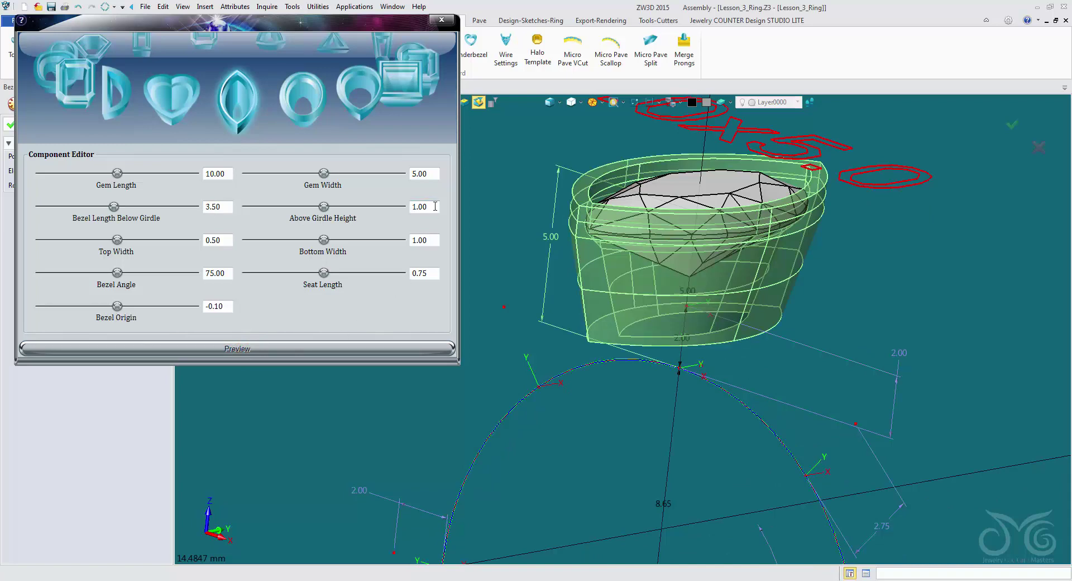
drag(435, 206, 395, 207)
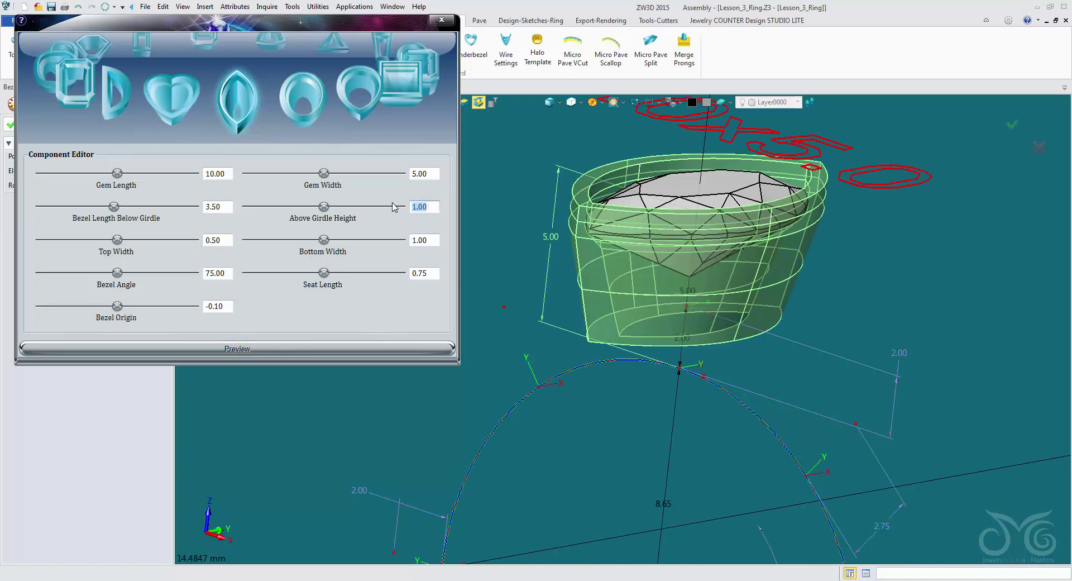
text(0.75)
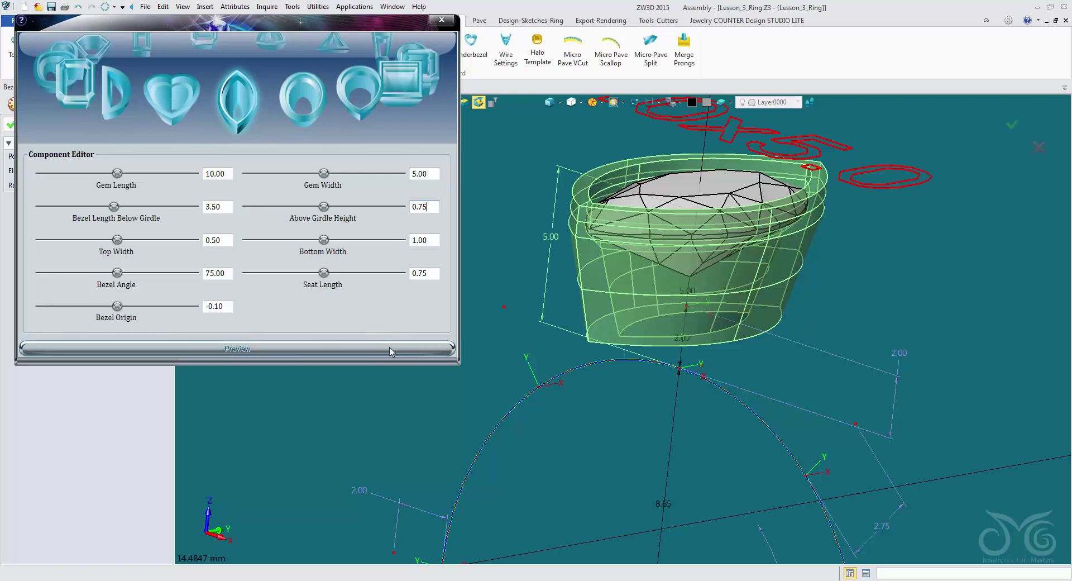
click(388, 350)
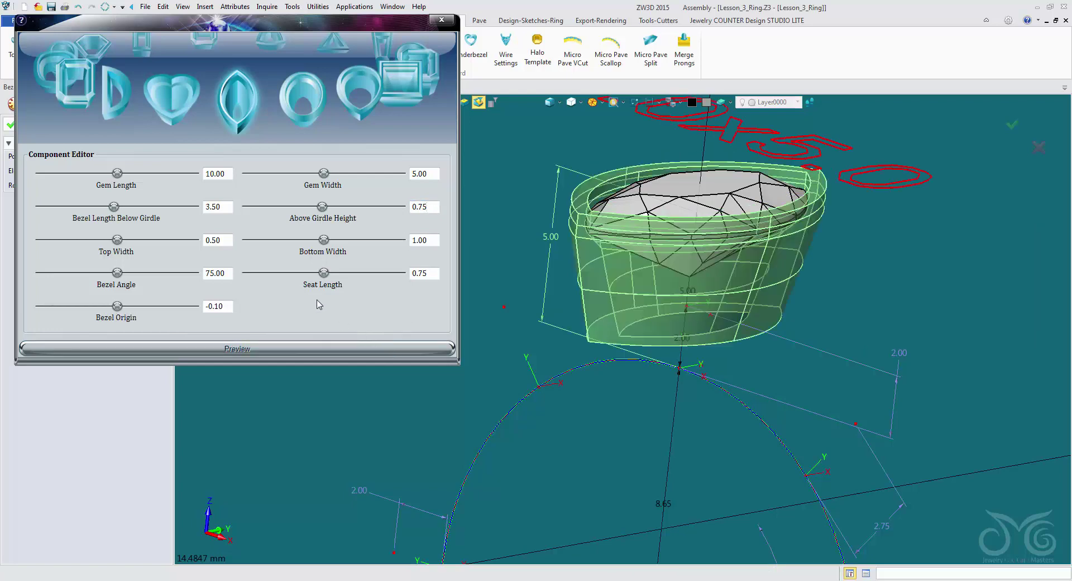
Set the bezel angle to 70 and update the preview.
double_click(230, 272)
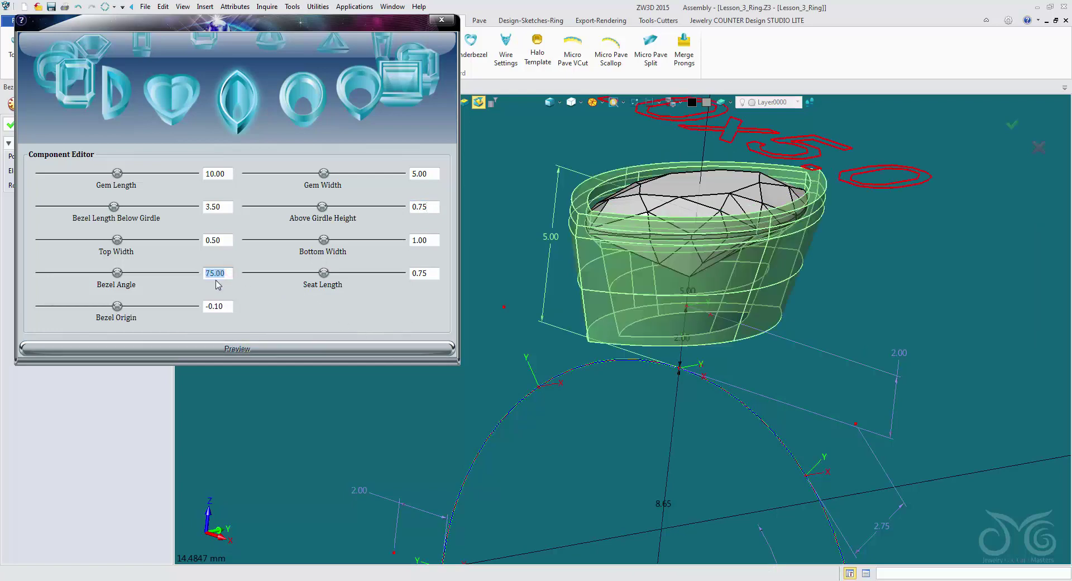
middle_drag(492, 386, 607, 245)
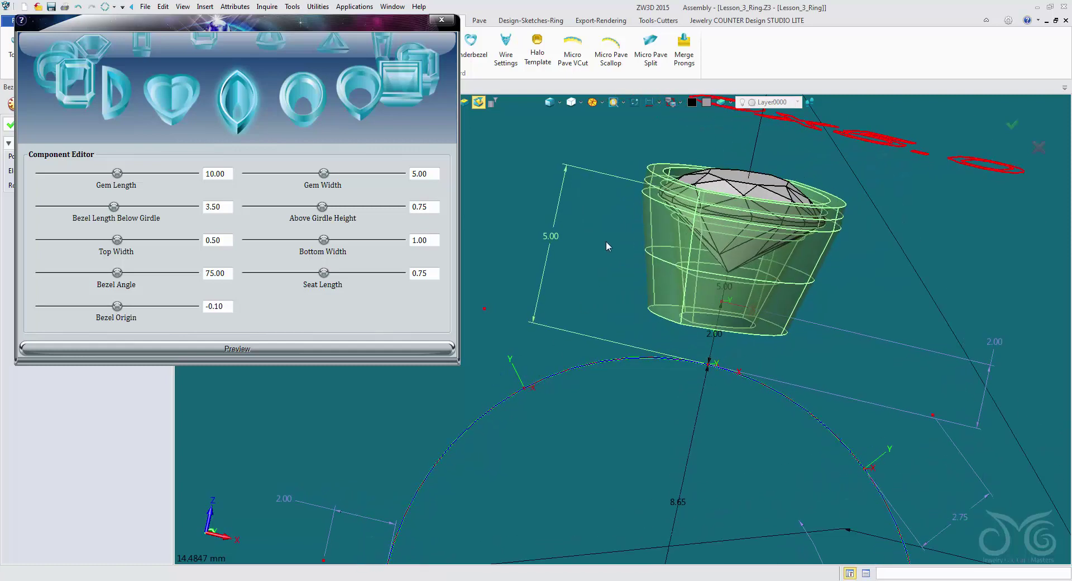
double_click(221, 272)
text(70)
click(260, 350)
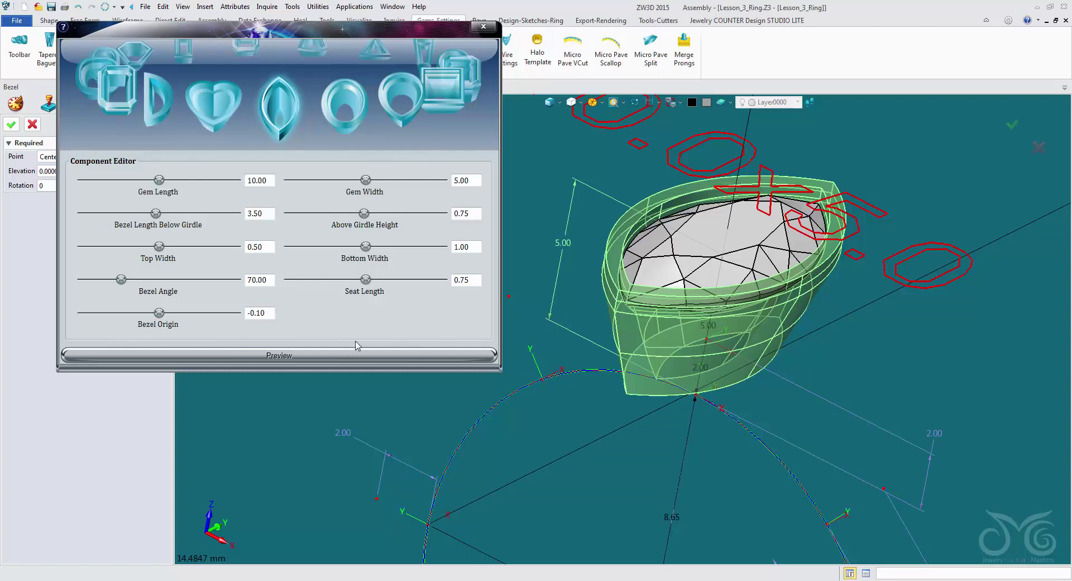
Close the component editor and create the marquise bezel around the stone.
click(483, 26)
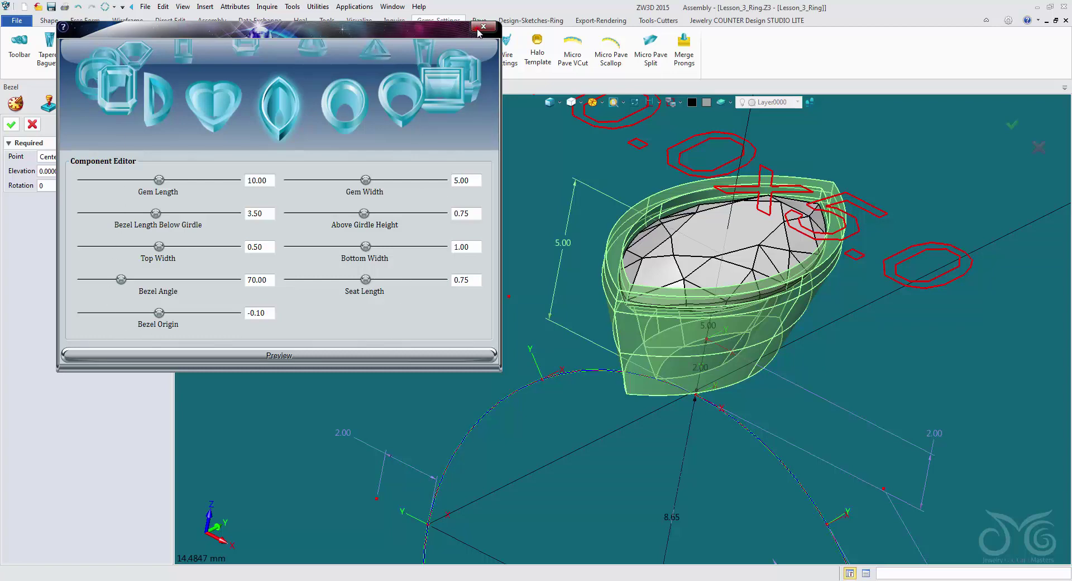
middle_drag(502, 218, 379, 195)
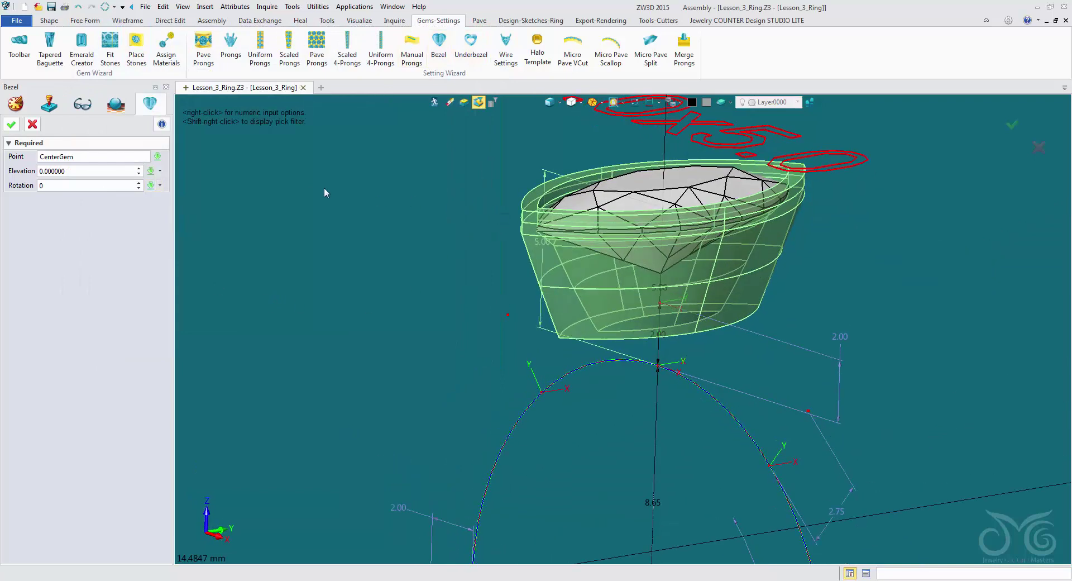
click(10, 128)
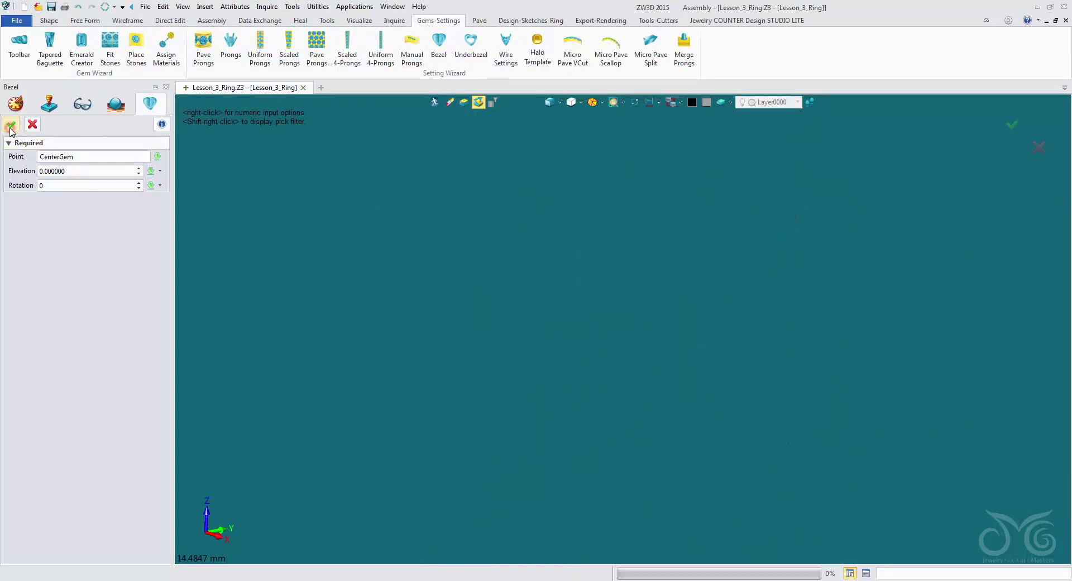
Hide the template's construction wireframe and dimensions around the ring, keeping the ring circle and bezel displayed.
mouse_move(444, 395)
middle_down()
mouse_move(491, 426)
mouse_move(440, 350)
mouse_move(389, 346)
middle_up()
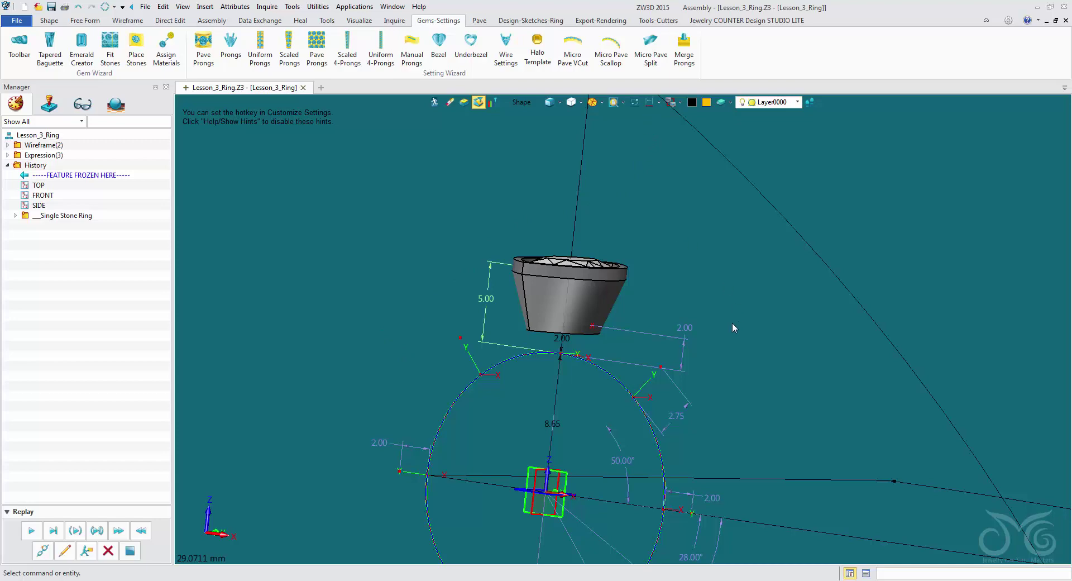
mouse_move(732, 322)
middle_down()
mouse_move(744, 340)
mouse_move(715, 236)
mouse_move(706, 307)
mouse_move(712, 221)
middle_up()
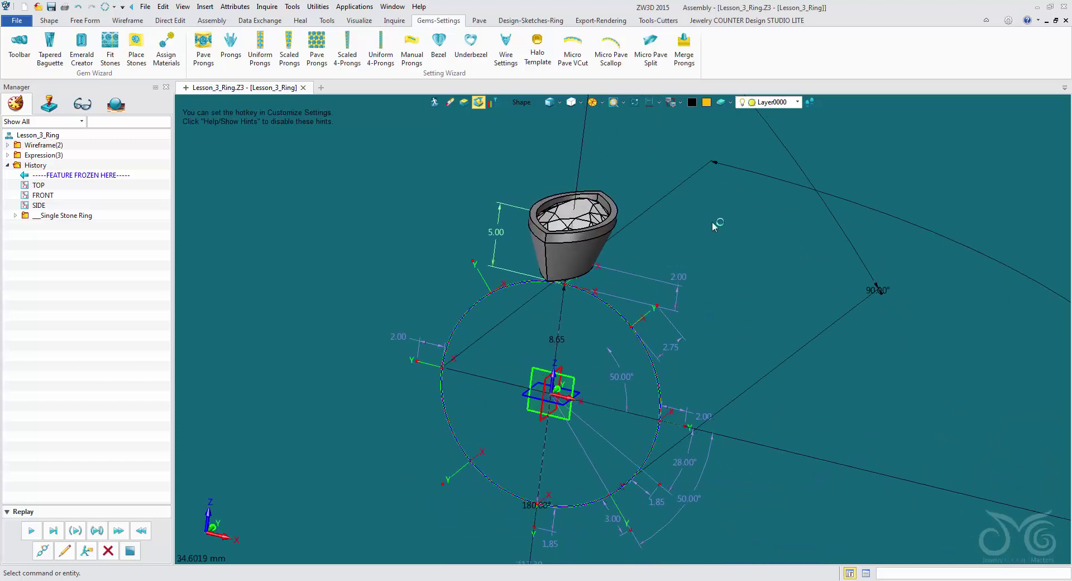
click(648, 103)
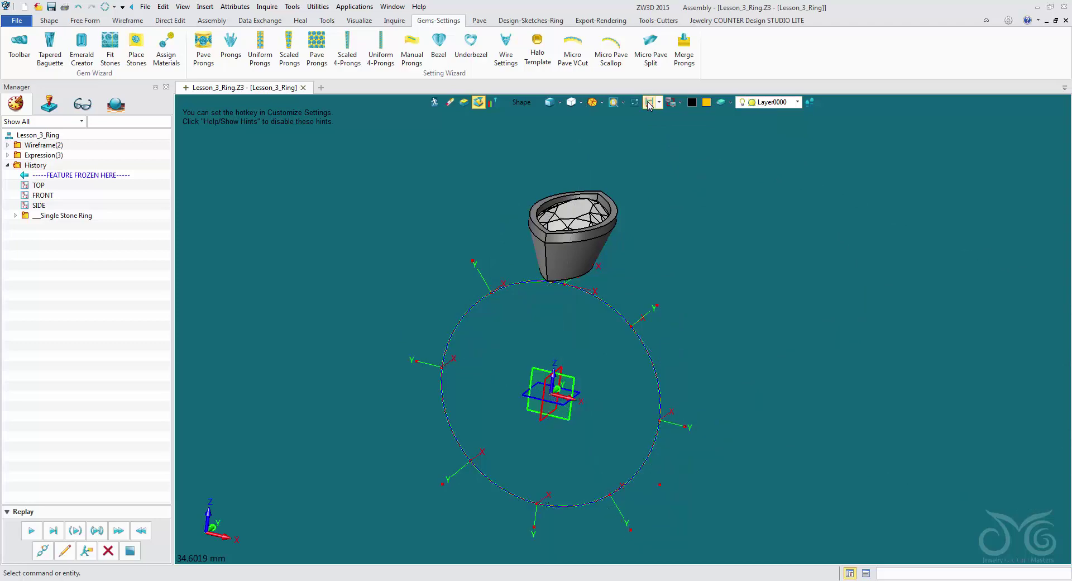
click(648, 102)
click(649, 102)
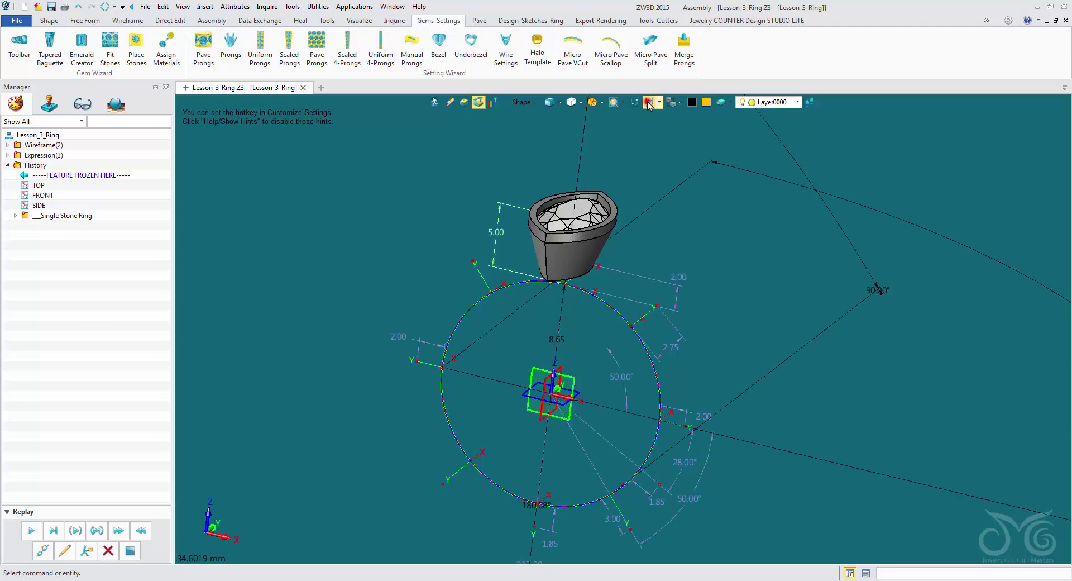
click(649, 102)
click(649, 102)
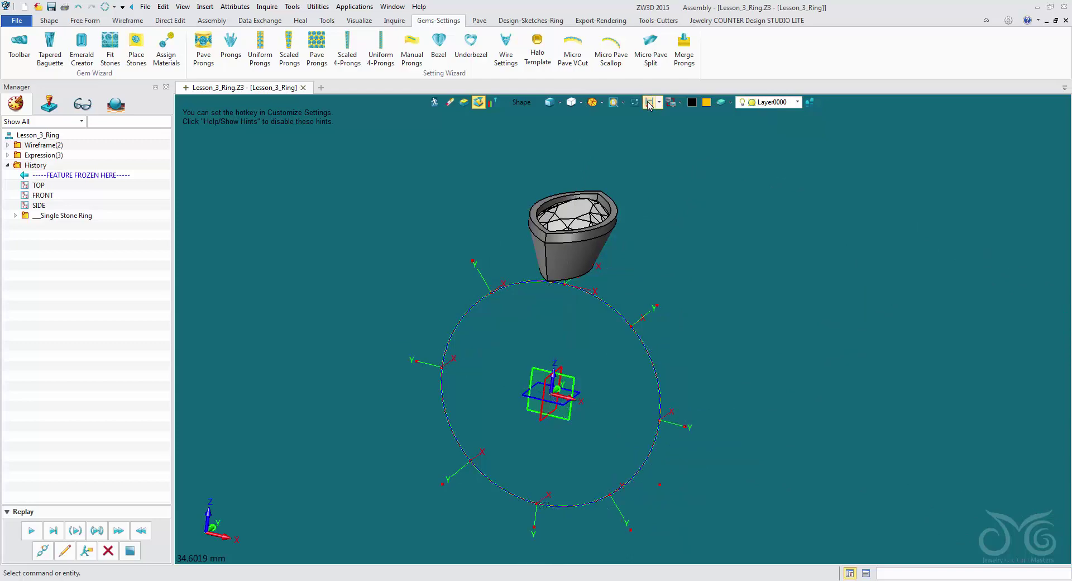
middle_drag(669, 185, 637, 150)
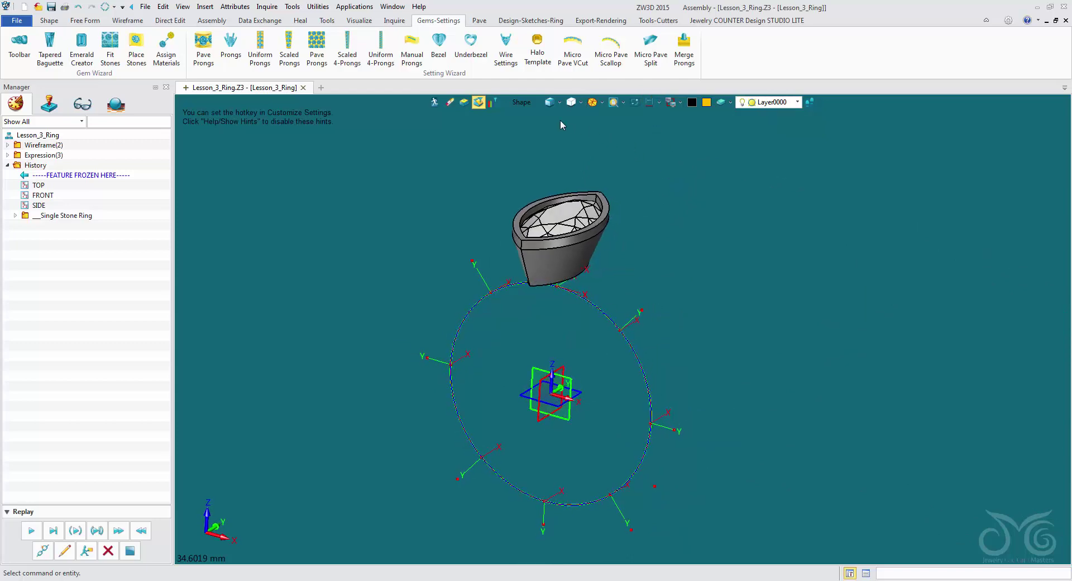
Set the pick filter to Component and blank the marquise stone together with its bezel.
click(522, 102)
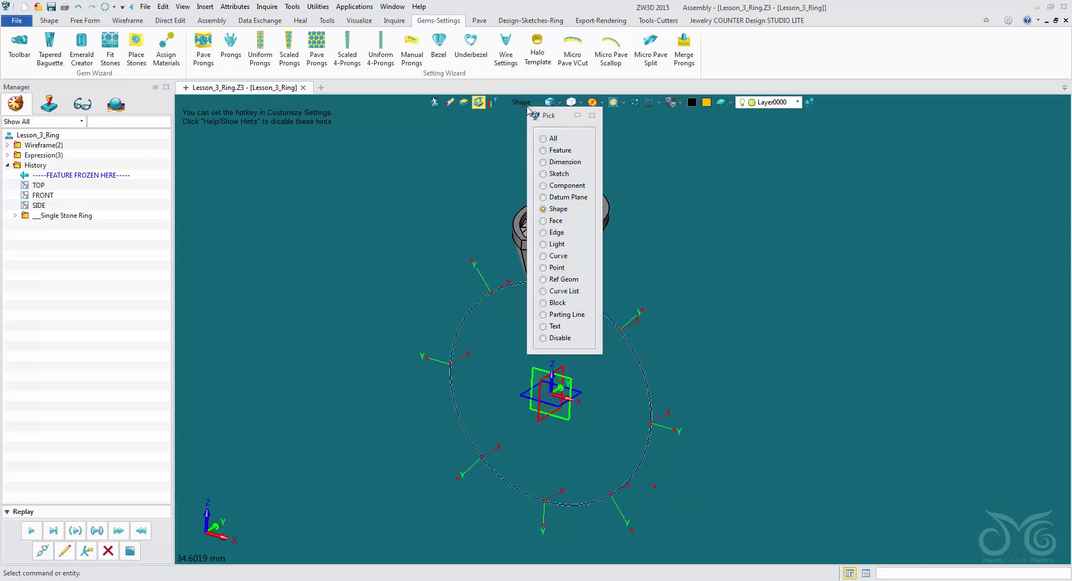
click(553, 185)
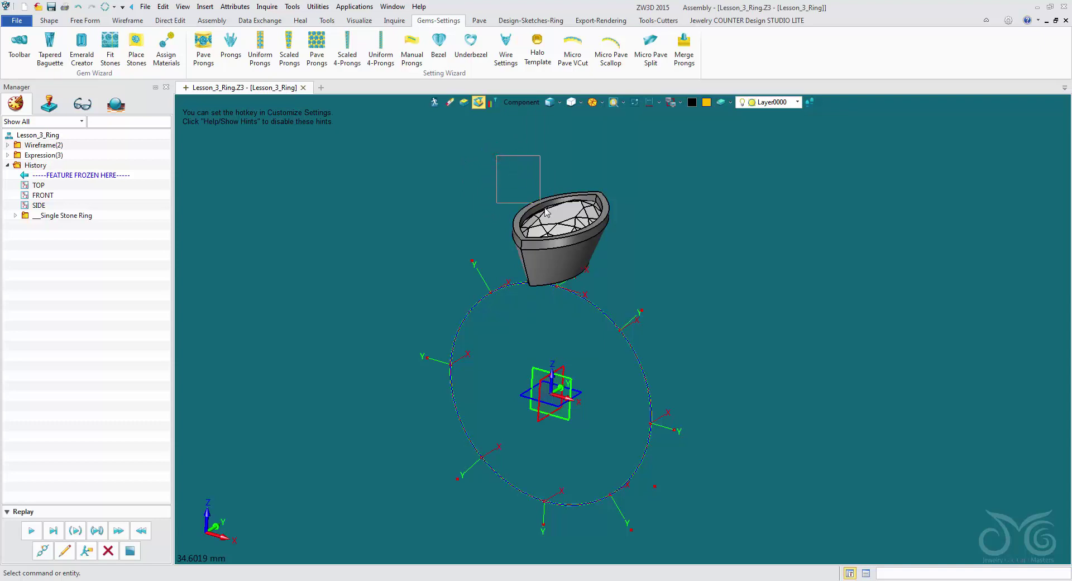
click(556, 221)
right_click(555, 153)
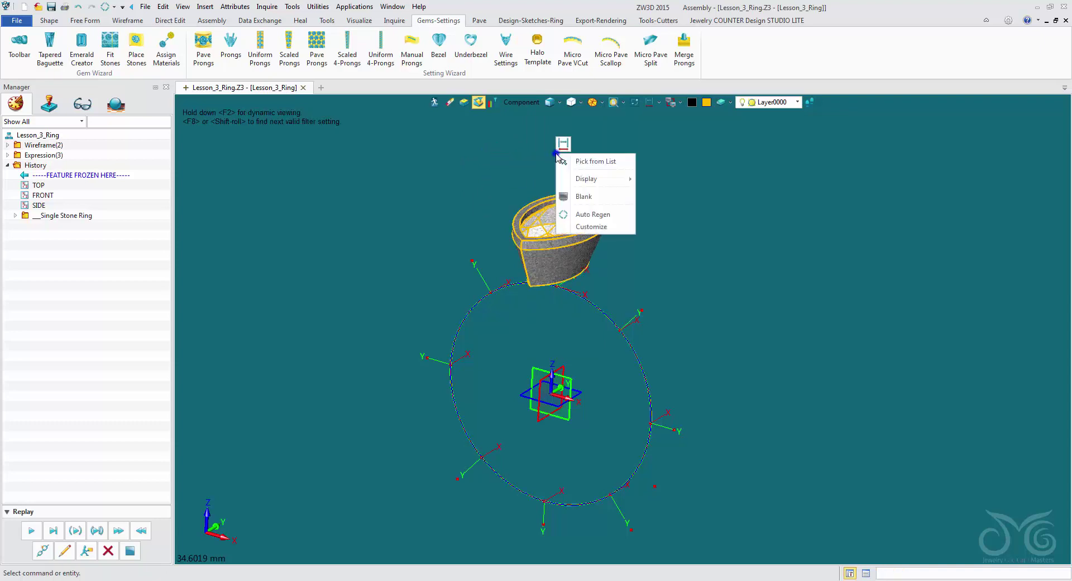
click(566, 195)
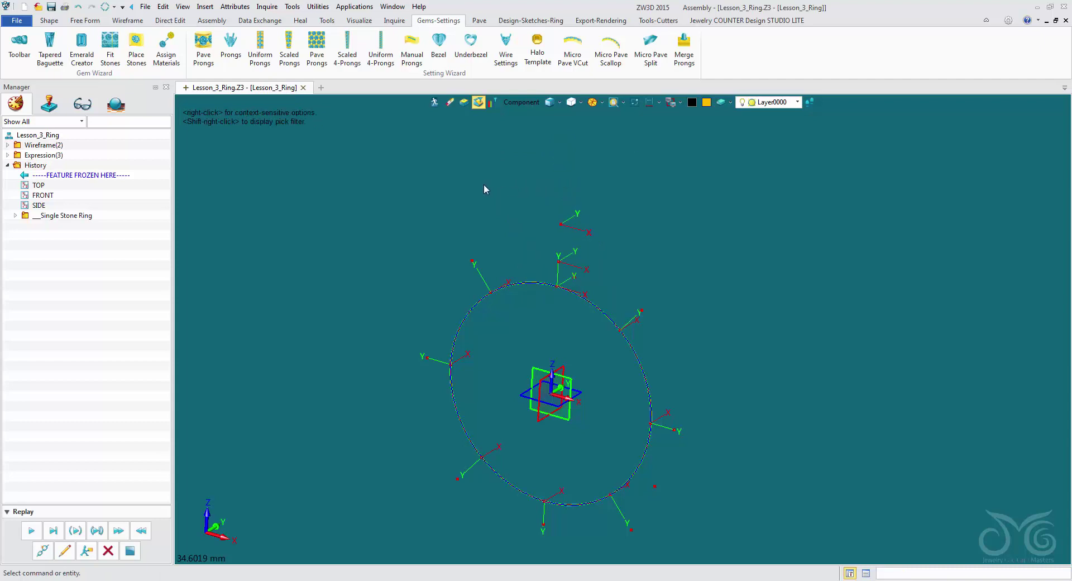
Place five-sided ring shank profile sketches at the ring's 12 o'clock and 6 o'clock points.
click(531, 21)
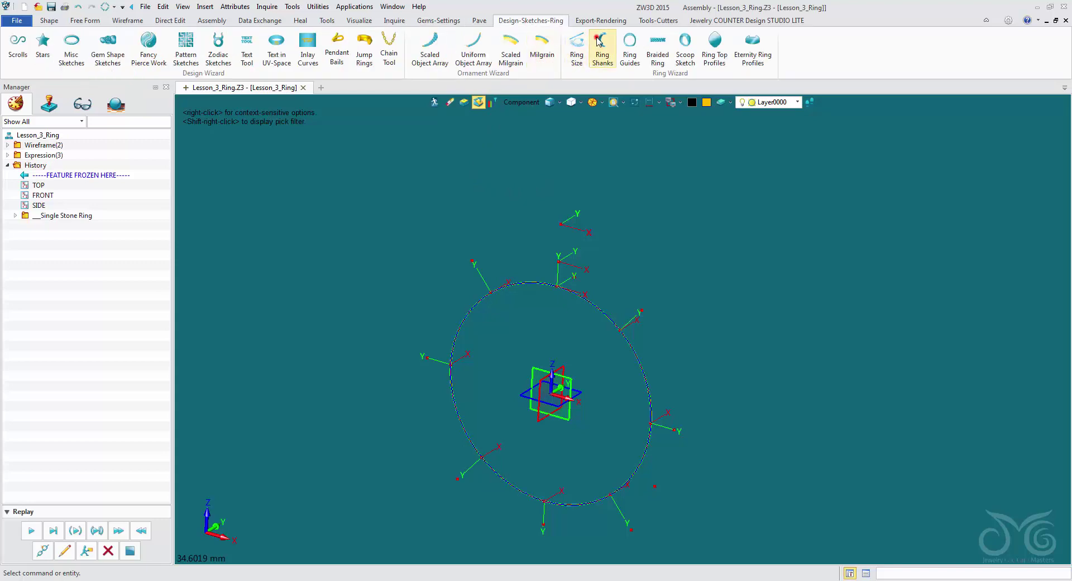
click(577, 53)
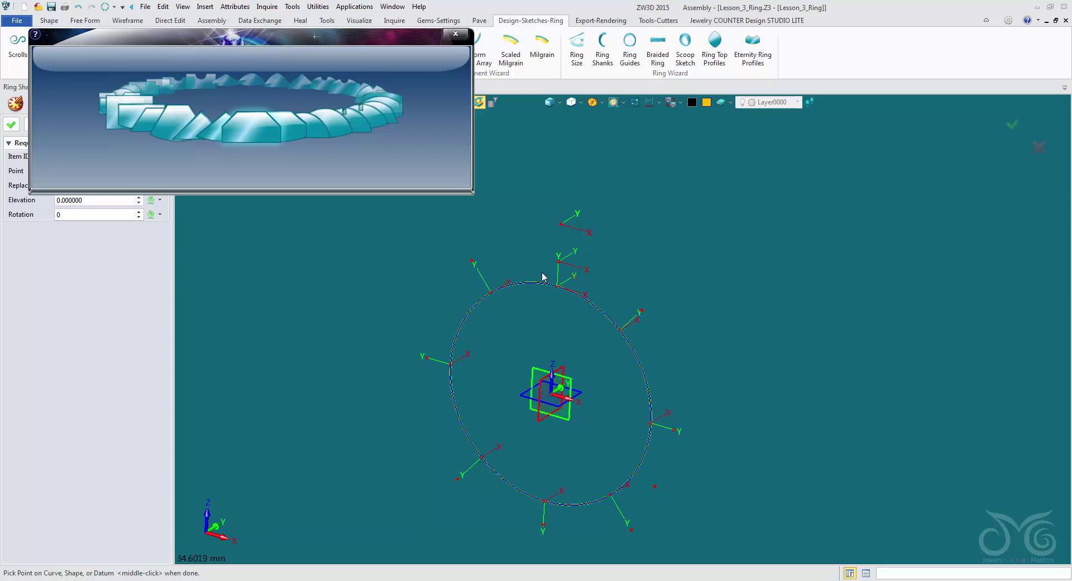
scroll(542, 276, up, 3)
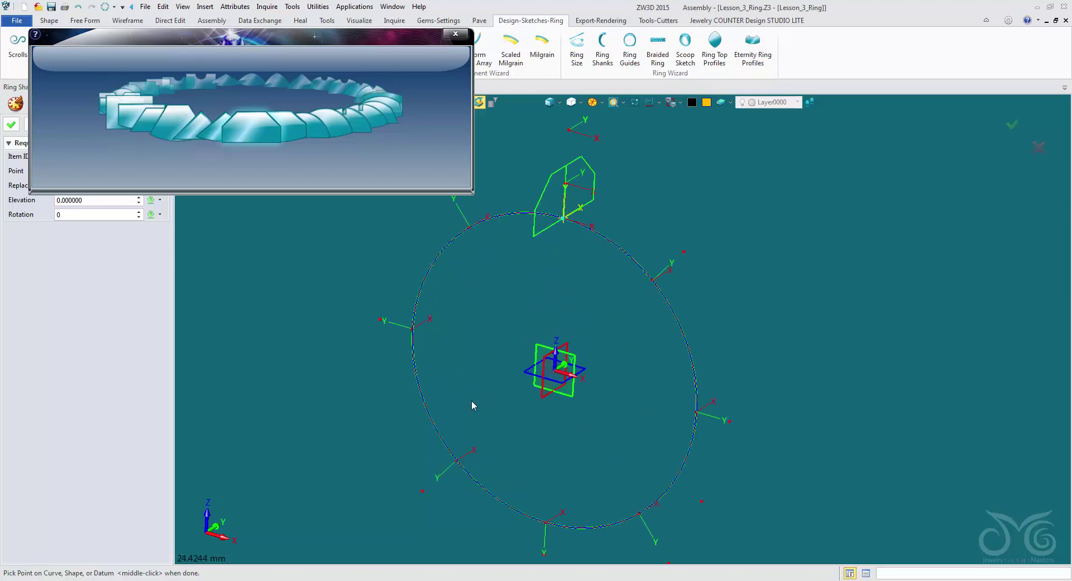
right_drag(471, 400, 484, 312)
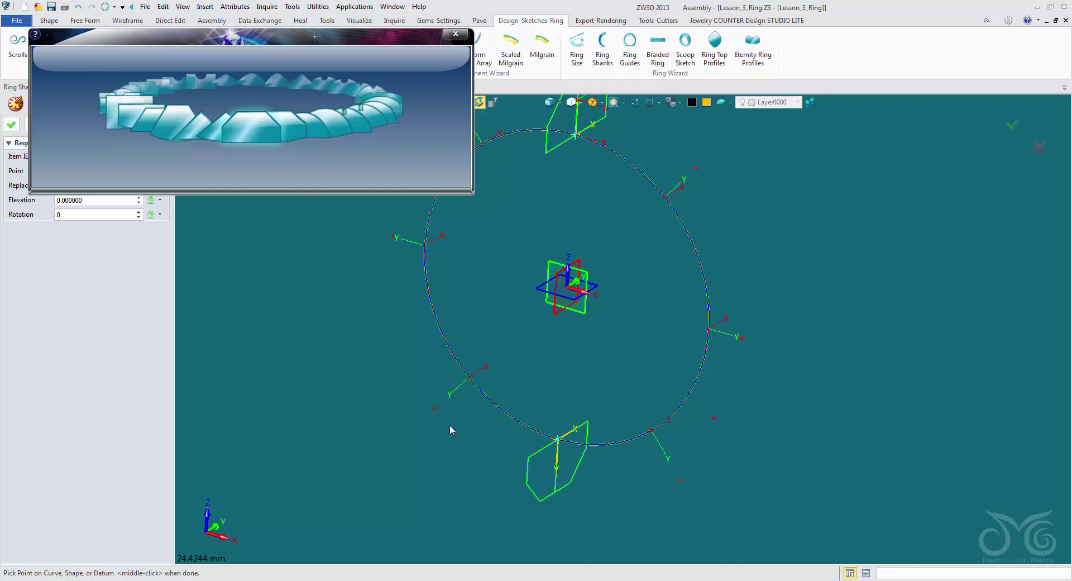
click(456, 34)
middle_drag(337, 185, 301, 261)
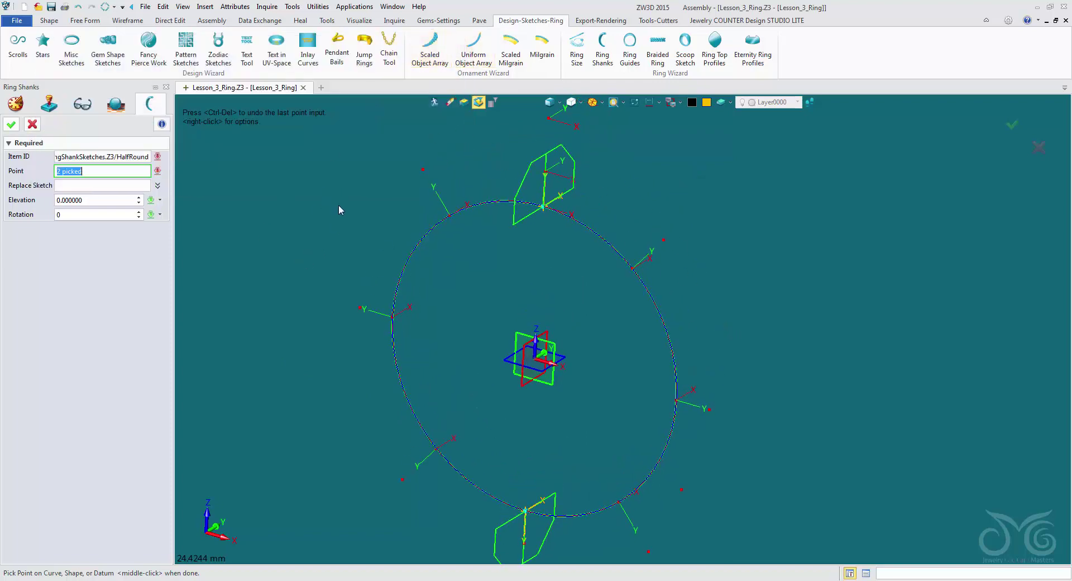
click(11, 124)
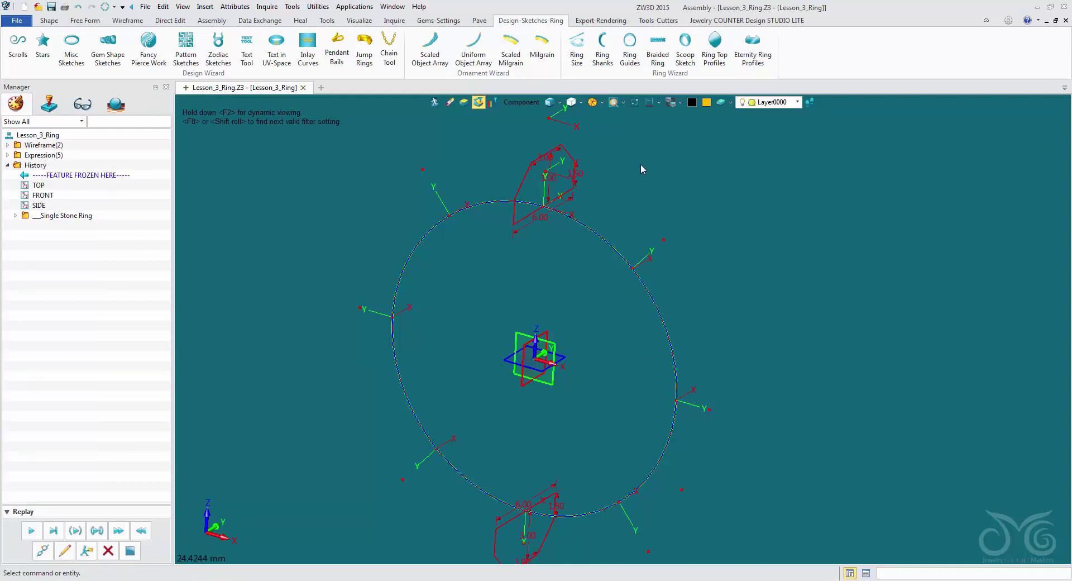
Examine the history of the Single Stone Ring folder and the contents of its Template subfolder.
middle_drag(636, 179, 649, 233)
right_drag(762, 429, 452, 276)
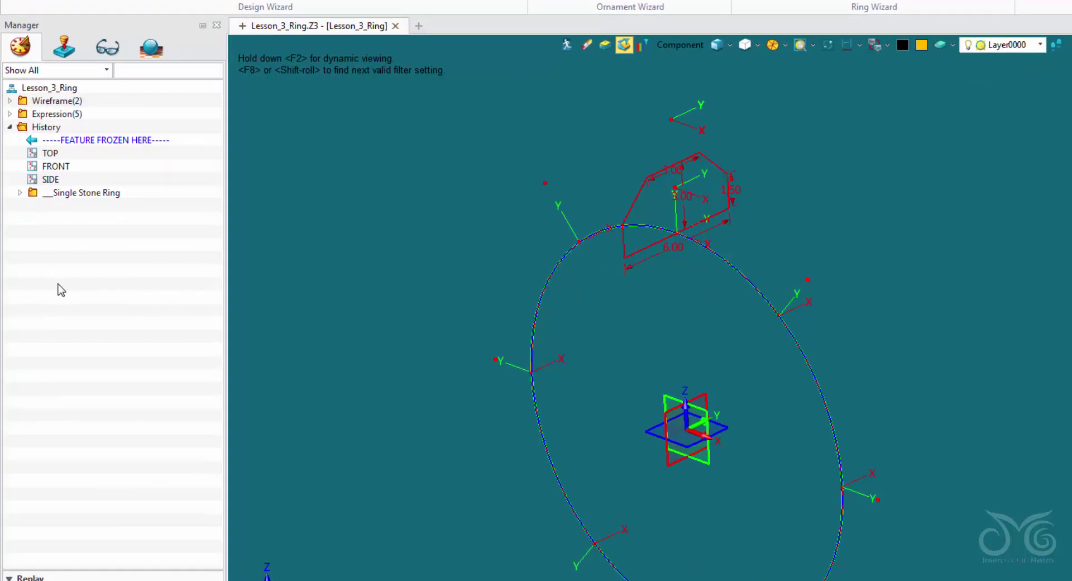
click(20, 192)
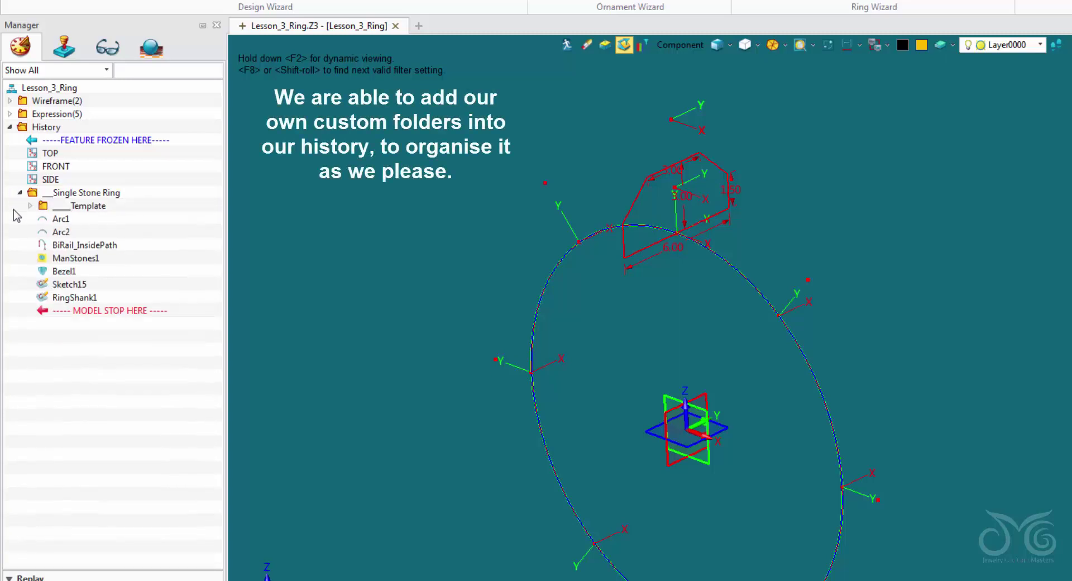
click(30, 206)
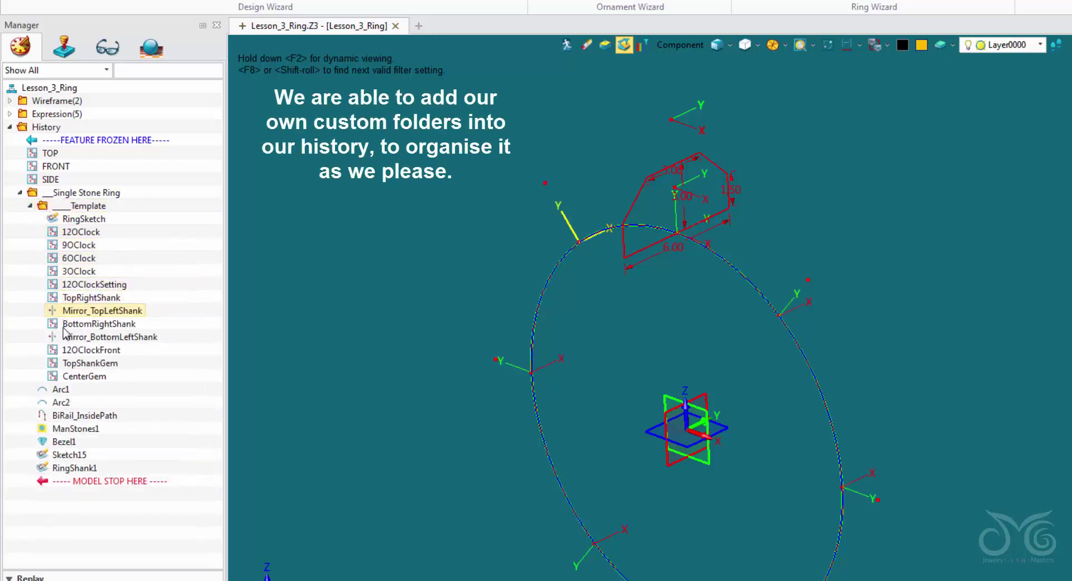
click(31, 205)
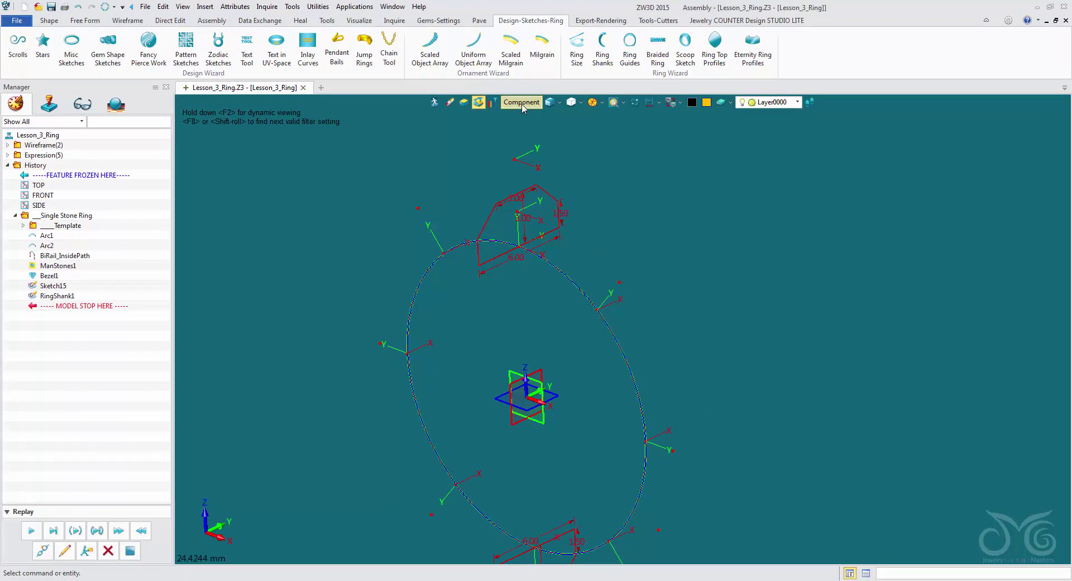
Set the pick filter to Dimension and change the base width of the 12 o'clock shank profile to 4 mm.
click(523, 106)
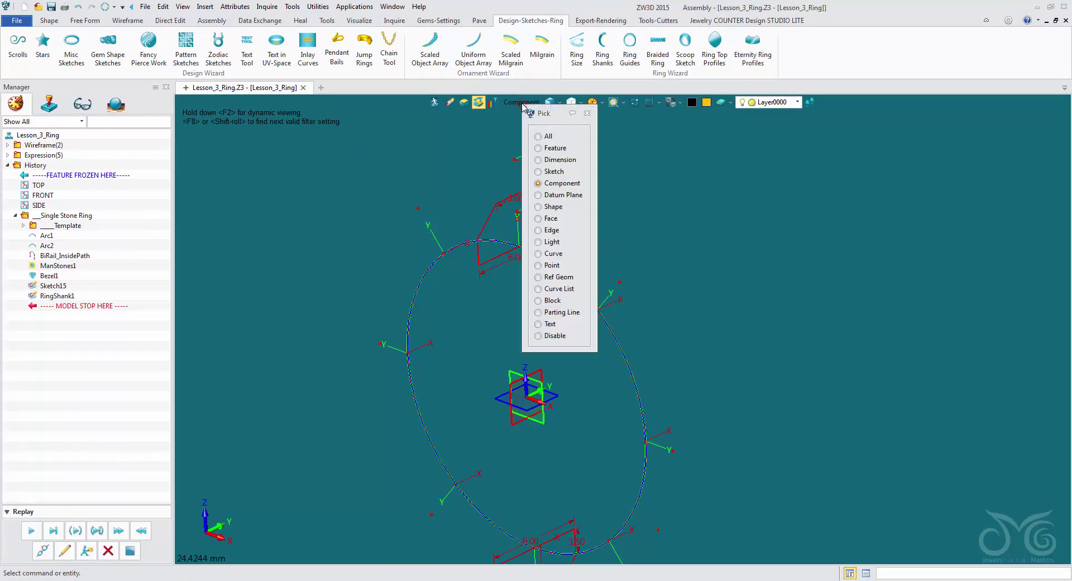
click(560, 160)
scroll(547, 272, up, 5)
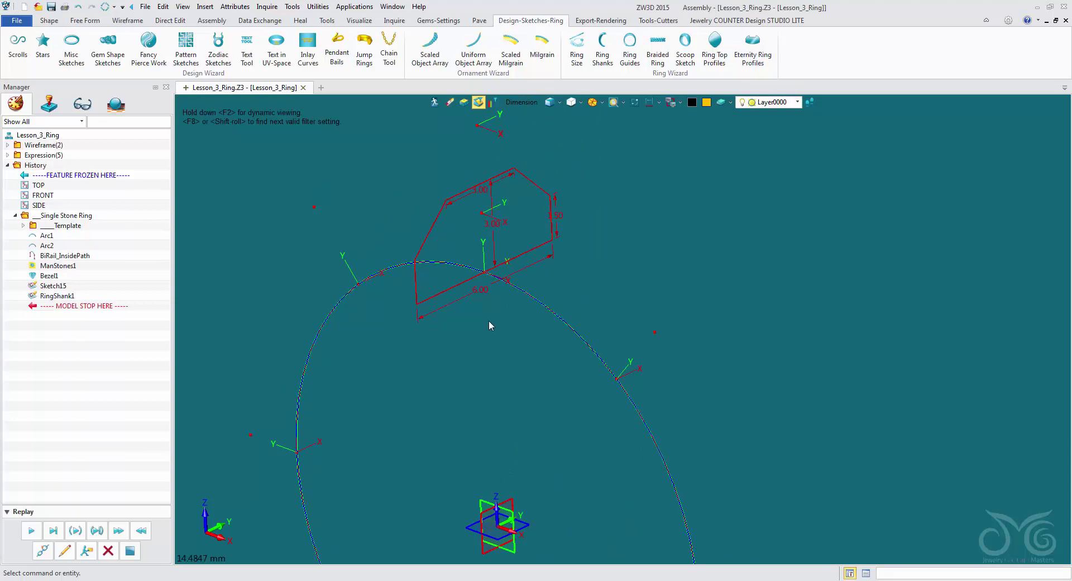
click(484, 296)
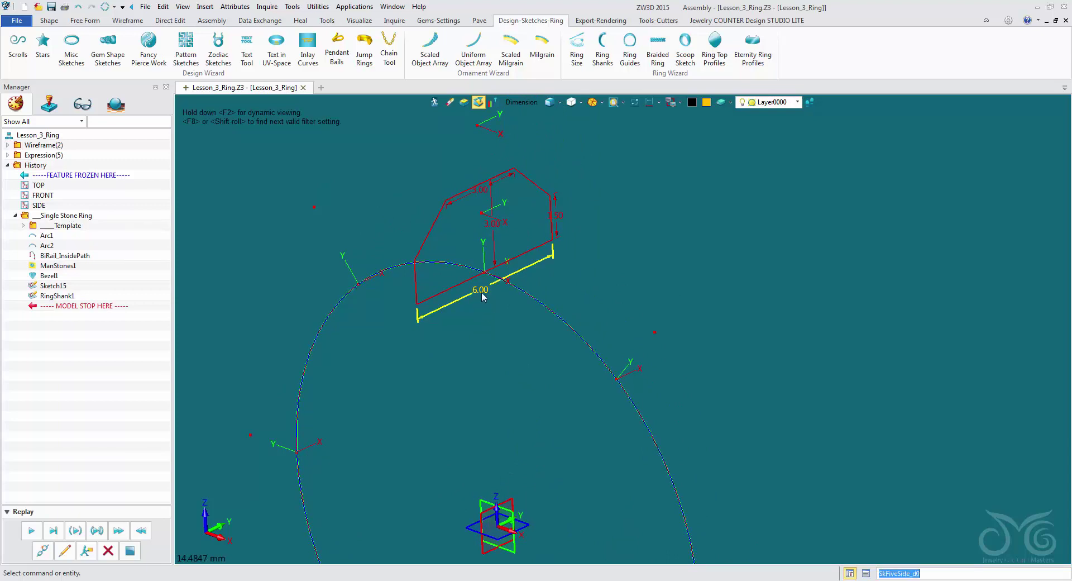
right_click(484, 296)
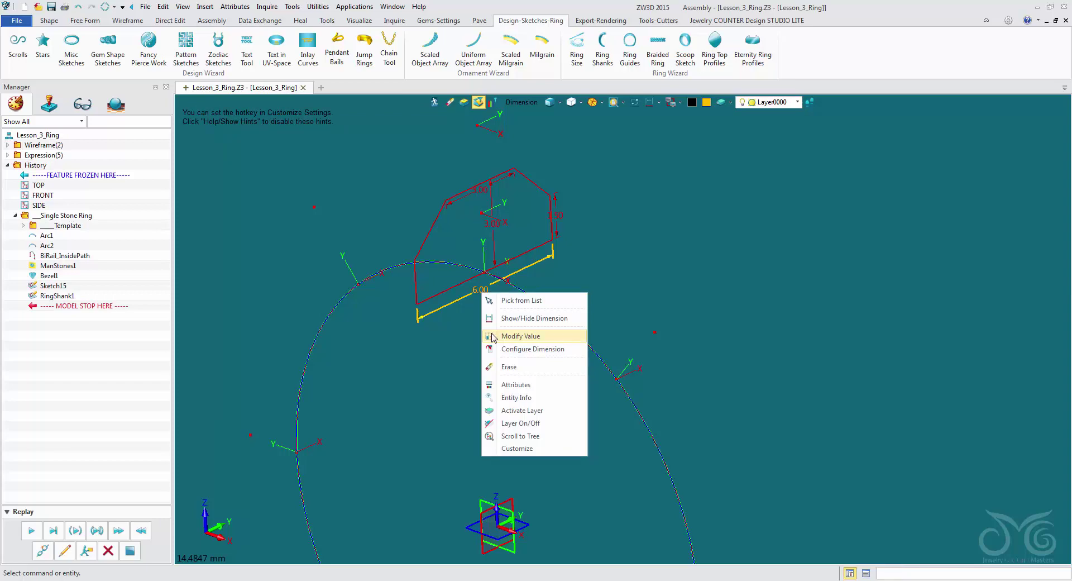
click(493, 336)
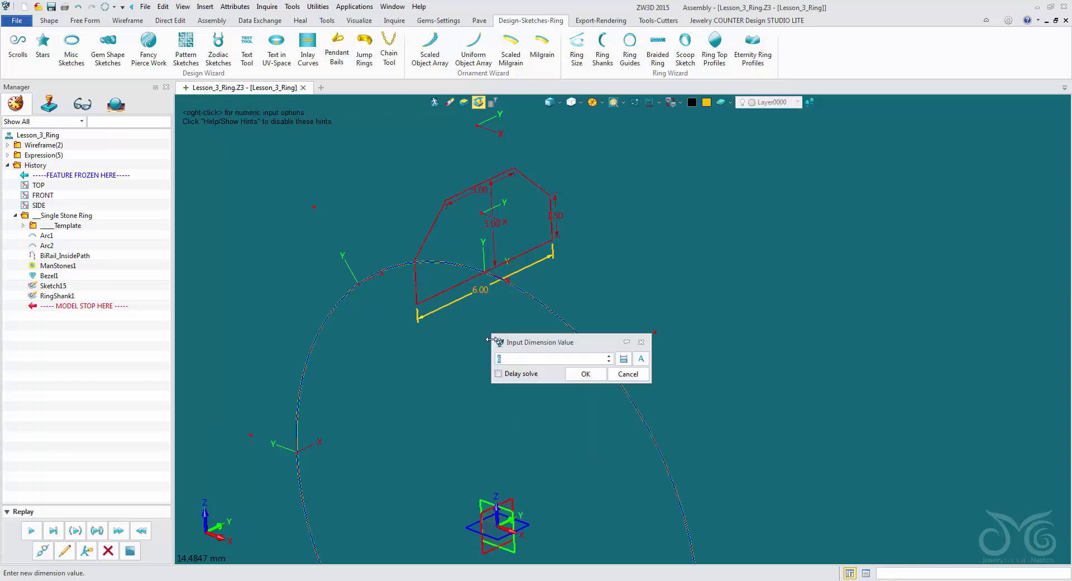
text(4)
click(583, 373)
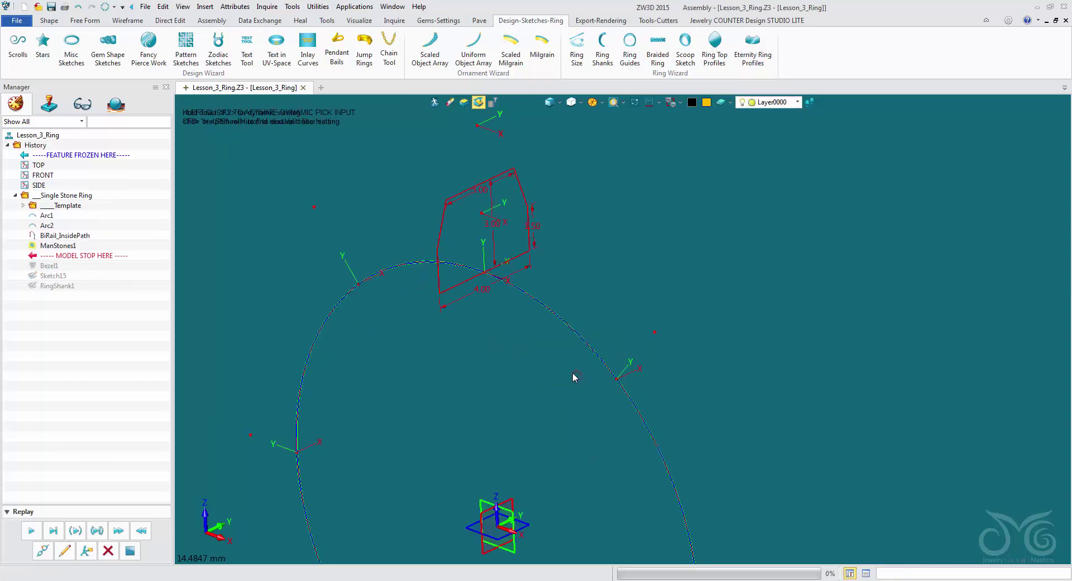
Set the overall height of the 12 o'clock shank profile to 2 mm and regenerate the model.
scroll(556, 199, up, 2)
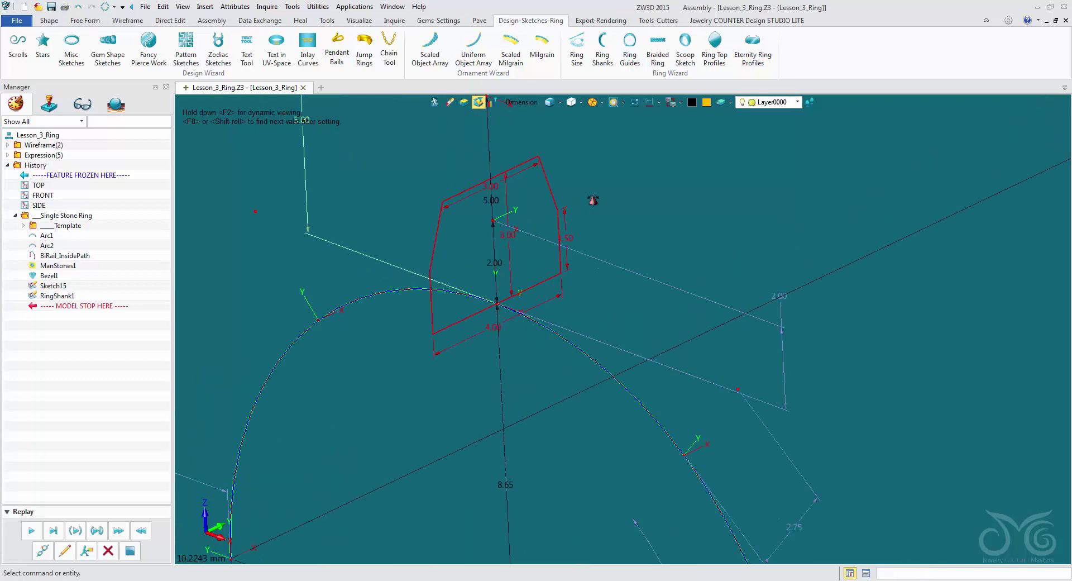
double_click(510, 243)
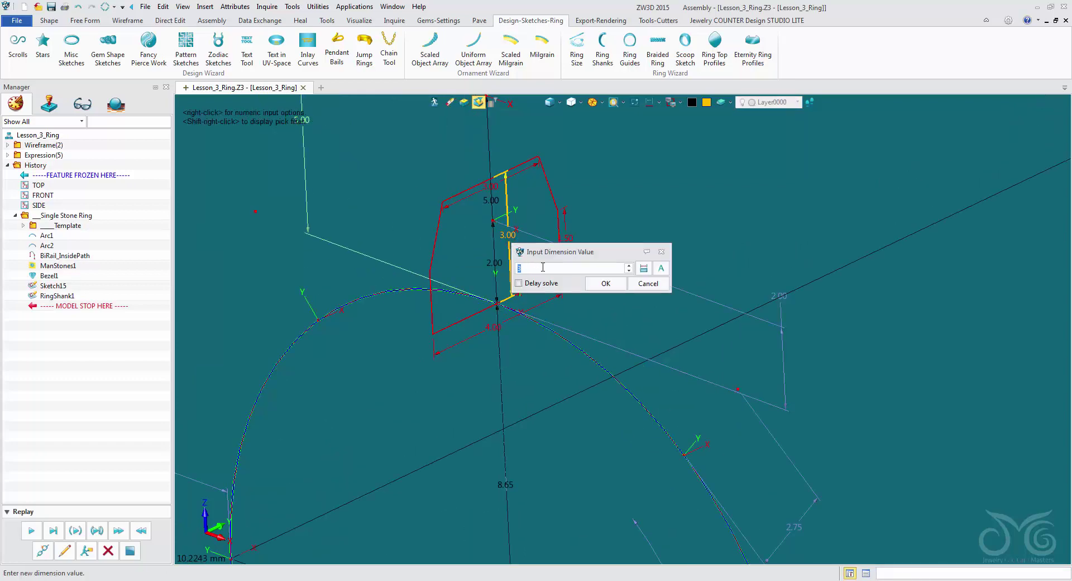
click(605, 283)
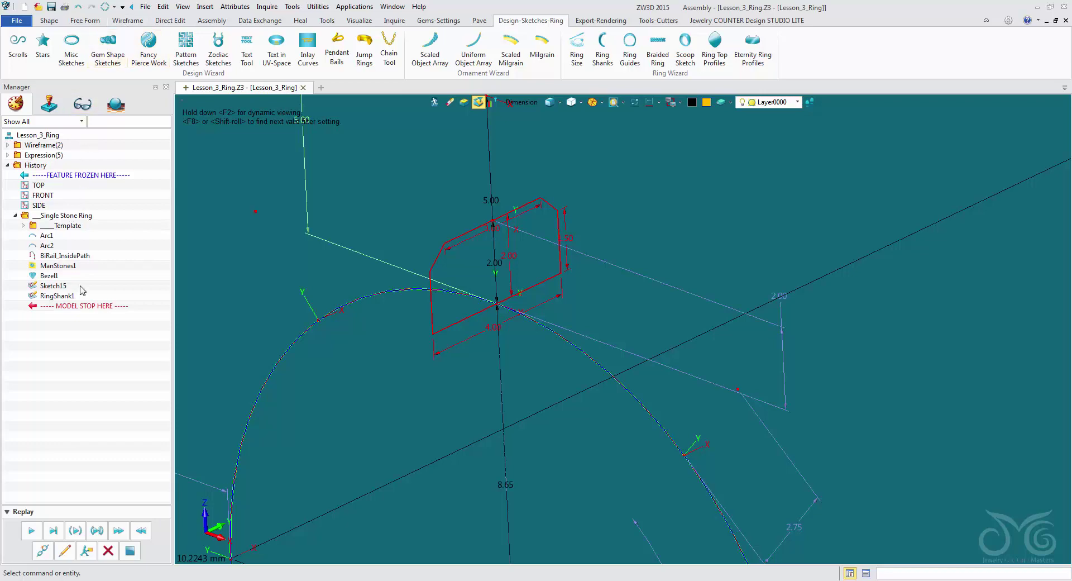
click(104, 8)
Set the upper edge width of the 12 o'clock shank profile to 2 mm with Delay solve enabled.
right_click(540, 215)
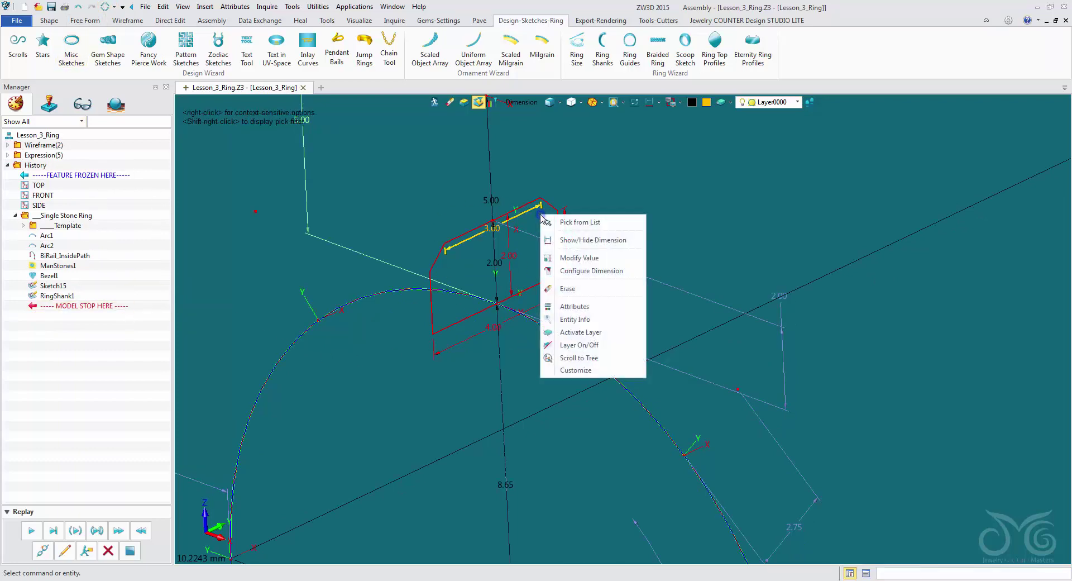
click(562, 258)
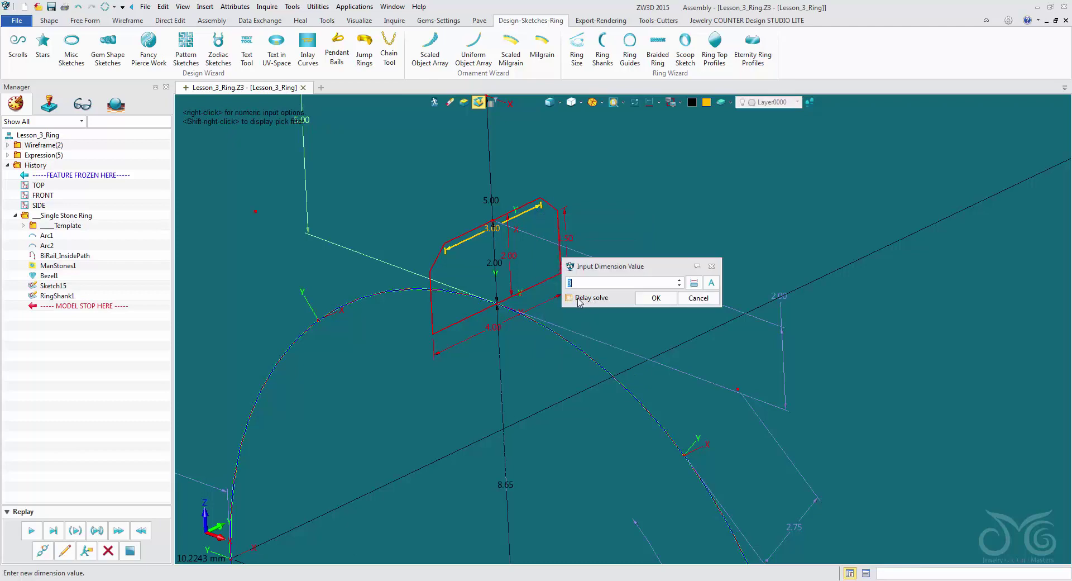
click(569, 298)
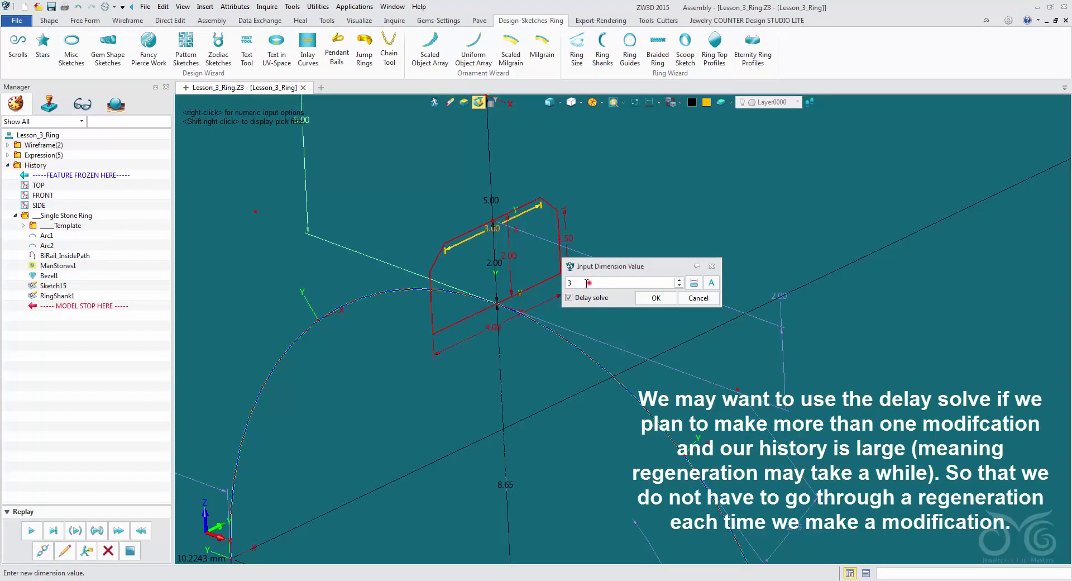
key(BackSpace)
text(2)
click(648, 299)
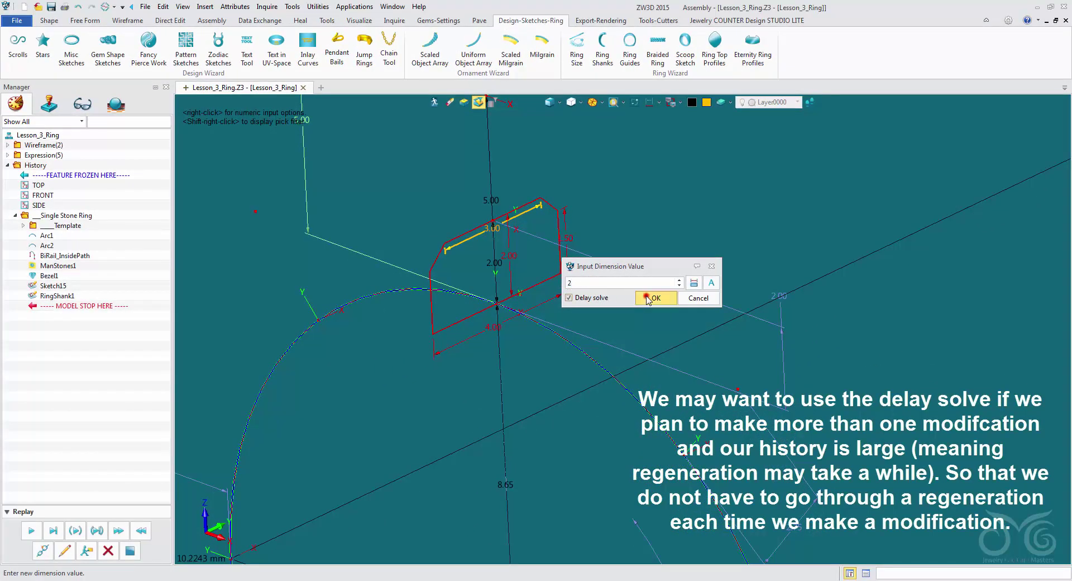
Set the side height of the 12 o'clock shank profile to 0.75 mm with Delay solve enabled.
scroll(501, 225, up, 3)
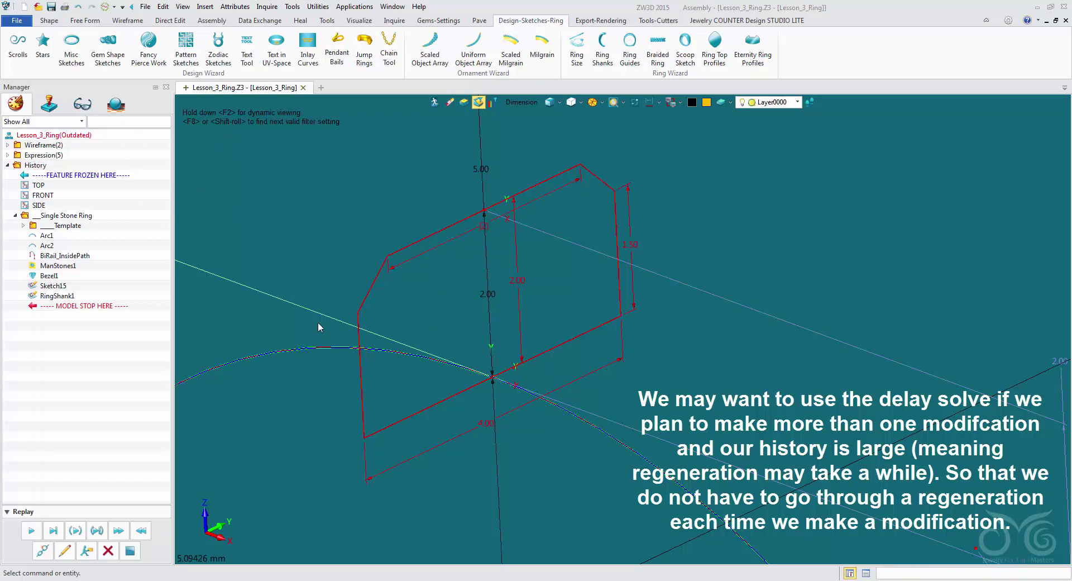
right_click(632, 228)
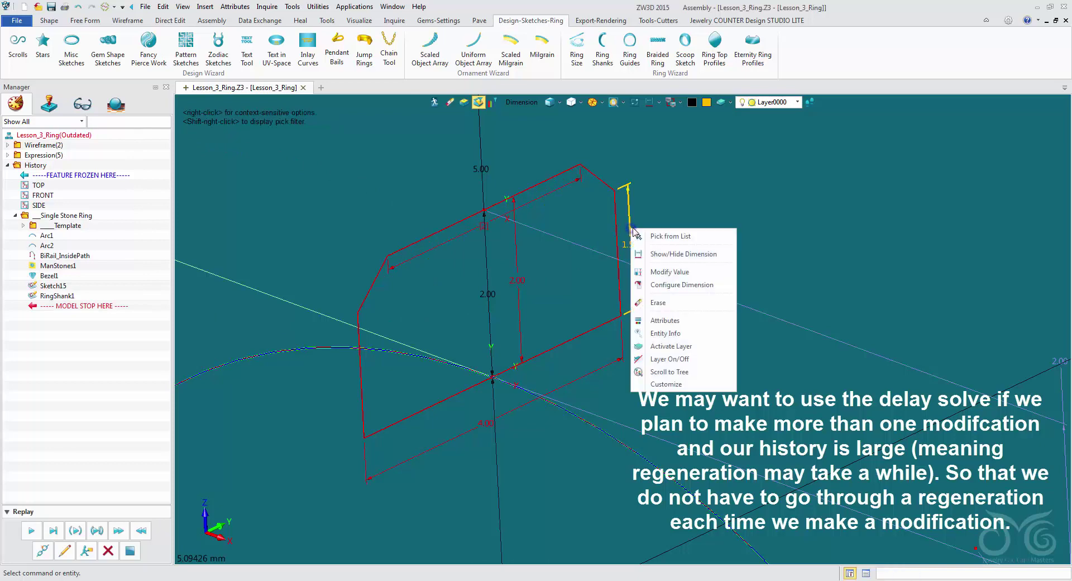
click(649, 272)
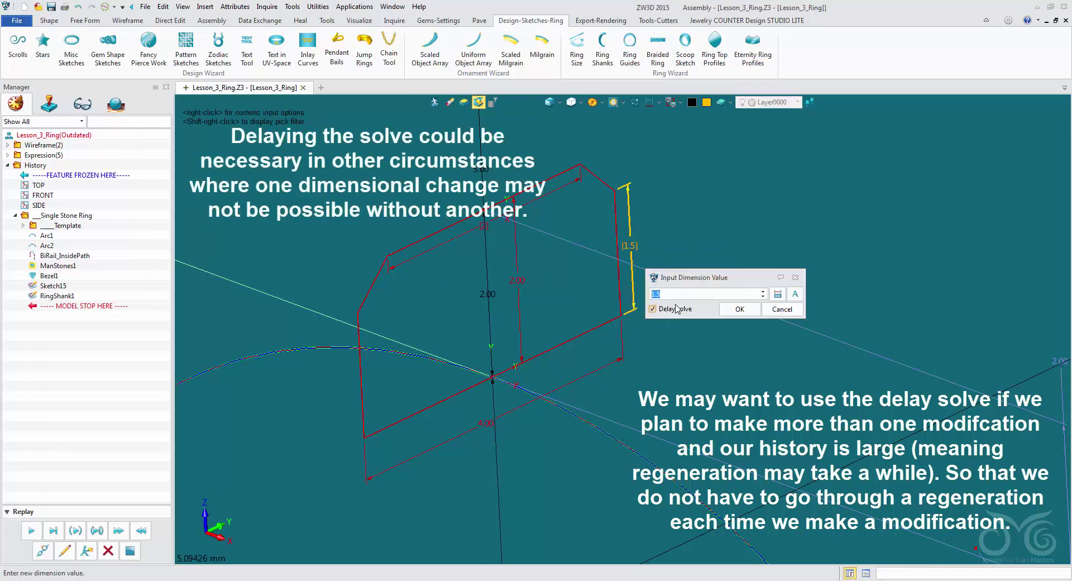
text(0.75)
click(737, 309)
Set the base width of the 6 o'clock shank profile to 2.5 mm with Delay solve off so the model regenerates.
scroll(683, 368, down, 5)
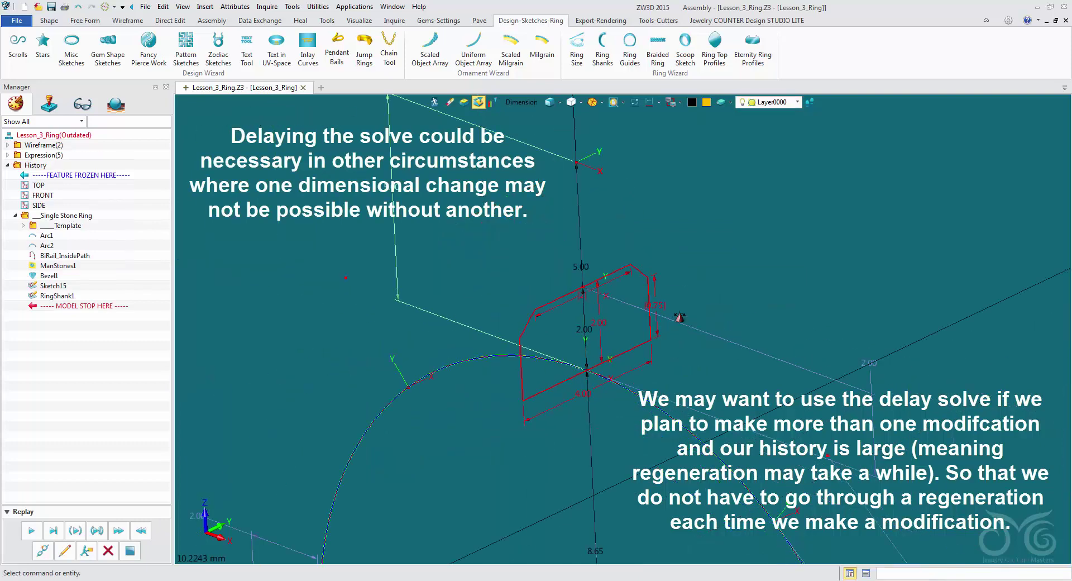
mouse_move(683, 369)
right_down()
mouse_move(654, 354)
mouse_move(643, 398)
right_up()
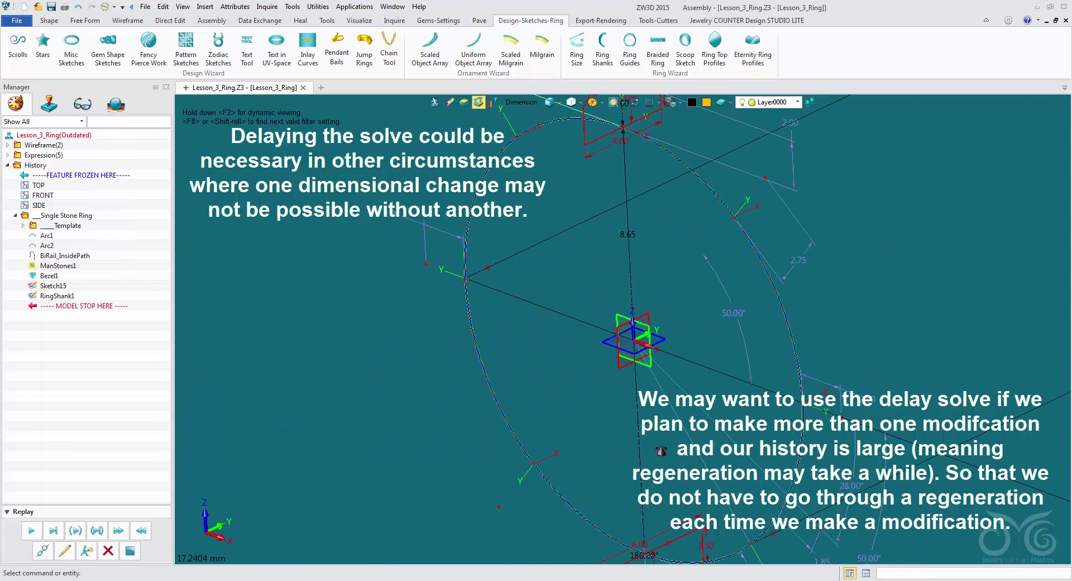
scroll(639, 469, up, 4)
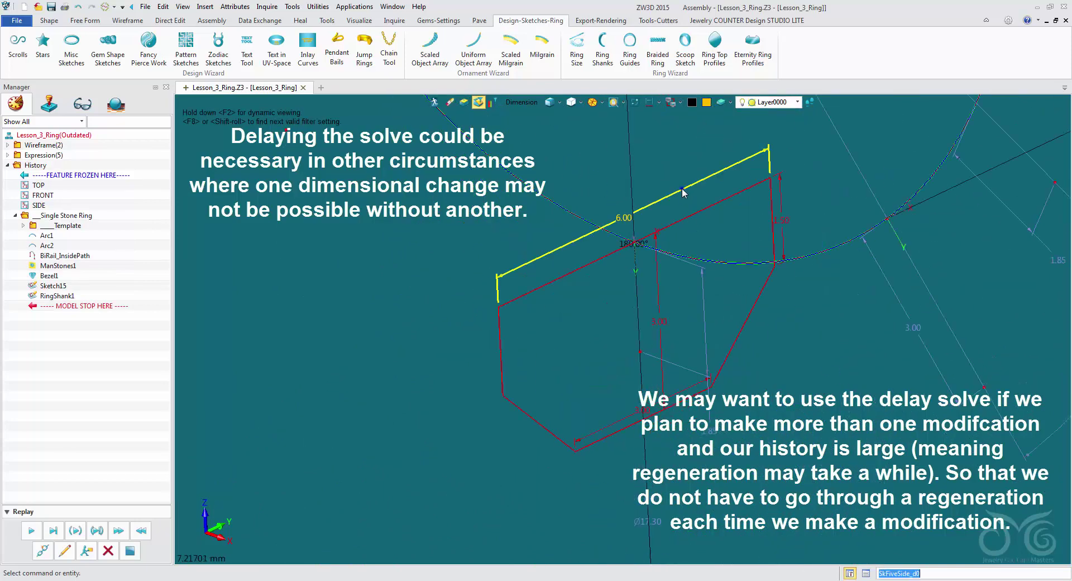
right_click(682, 189)
click(701, 232)
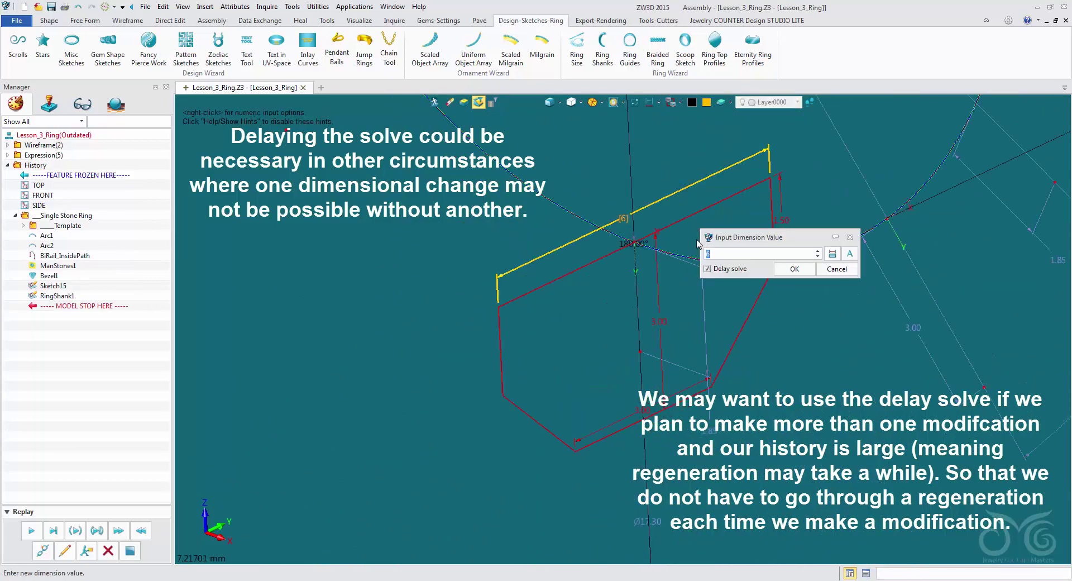
text(2.5)
click(793, 270)
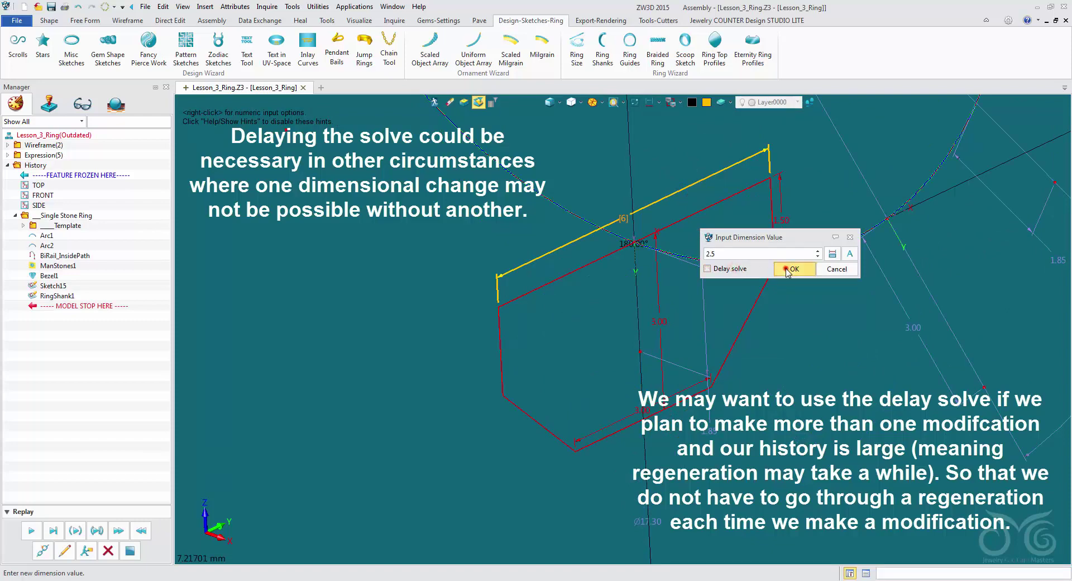
Set the side height of the 6 o'clock shank profile to 0.75 mm with Delay solve enabled.
scroll(758, 249, down, 4)
mouse_move(730, 301)
middle_down()
mouse_move(571, 206)
mouse_move(558, 237)
middle_up()
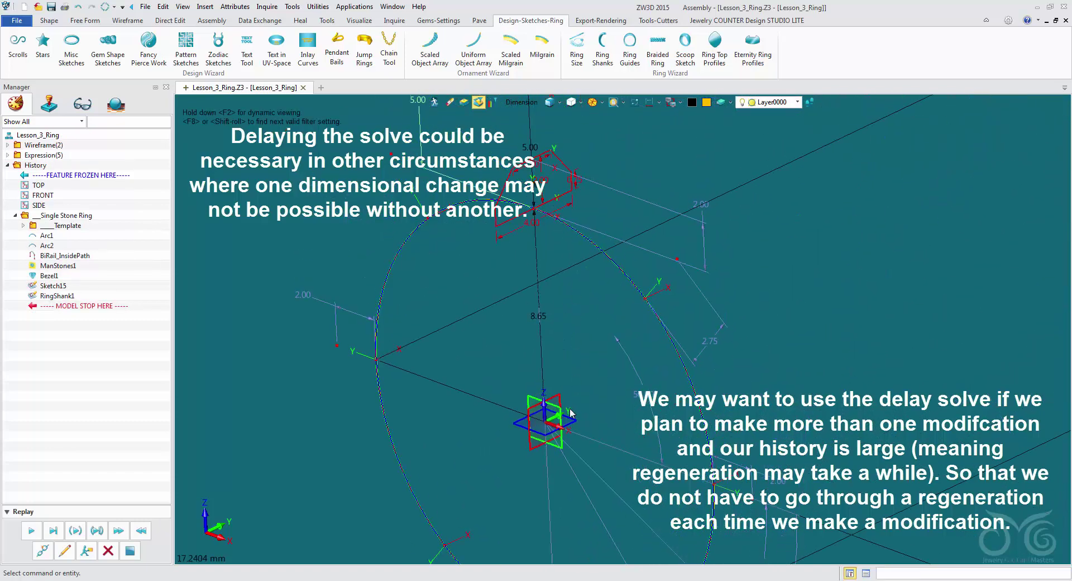
mouse_move(539, 163)
middle_down()
mouse_move(568, 470)
mouse_move(545, 389)
middle_up()
scroll(545, 389, up, 4)
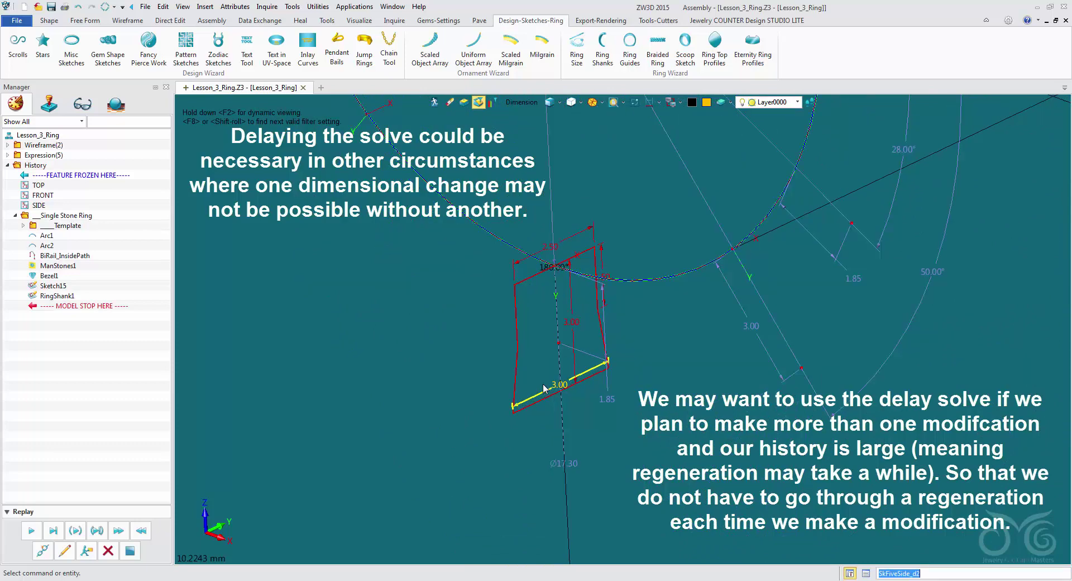
double_click(646, 184)
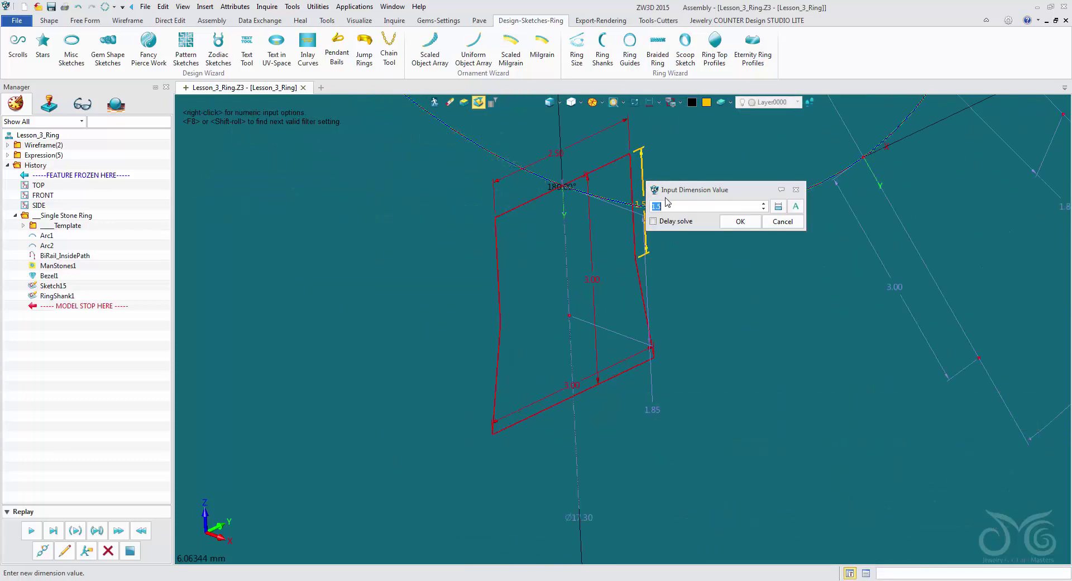
text(0.75)
click(676, 221)
click(740, 222)
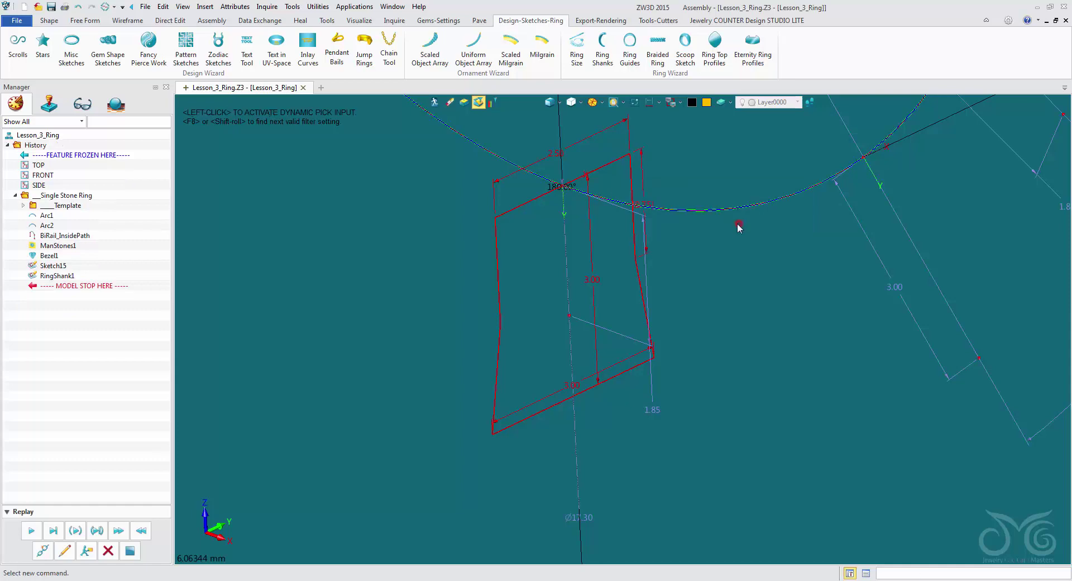
Set the overall height of the 6 o'clock shank profile to 1.5 mm with Delay solve enabled.
right_click(590, 234)
click(612, 277)
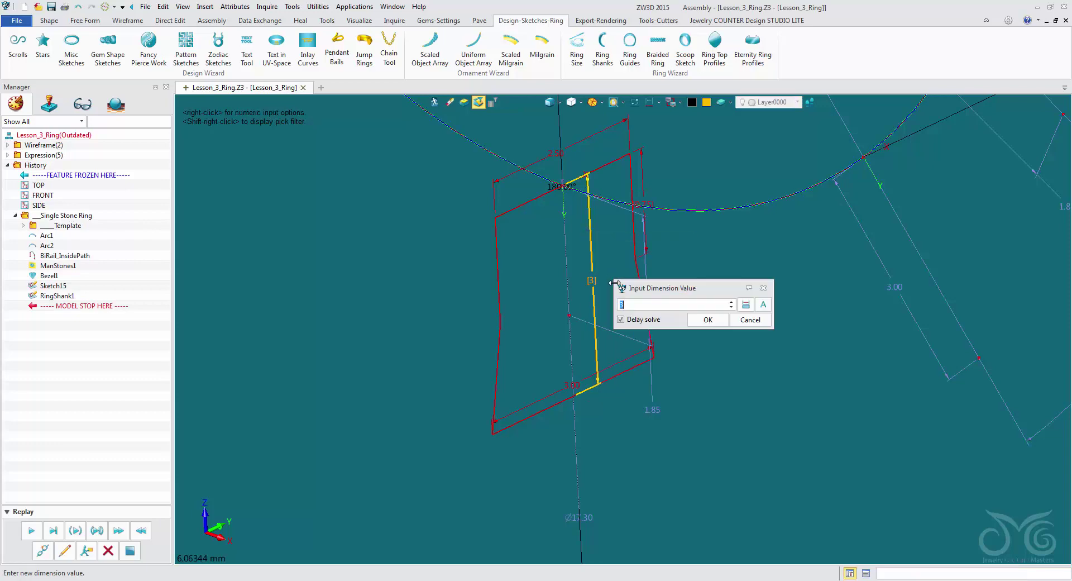
text(1.5)
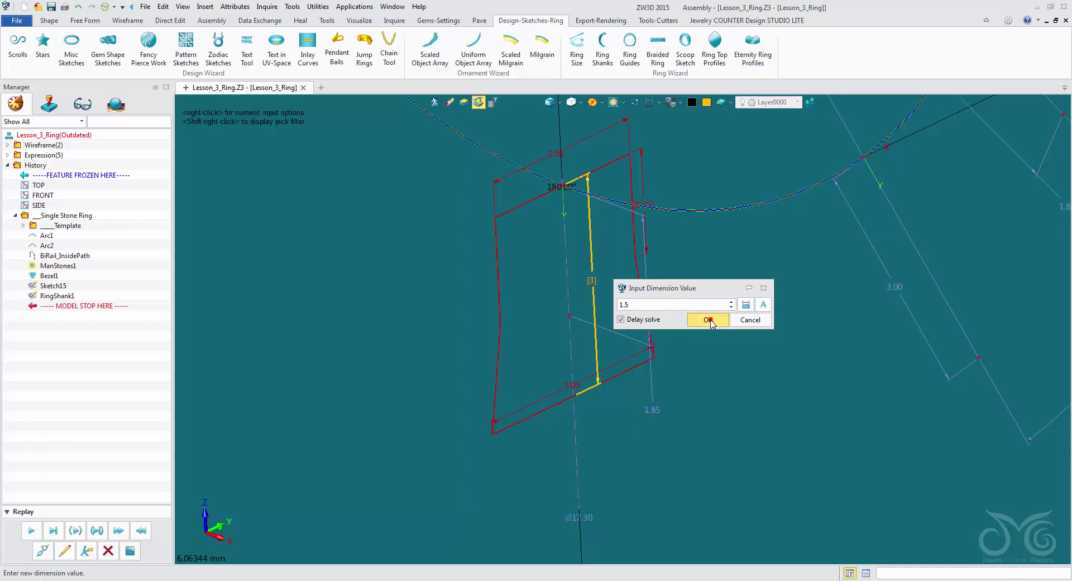
click(708, 320)
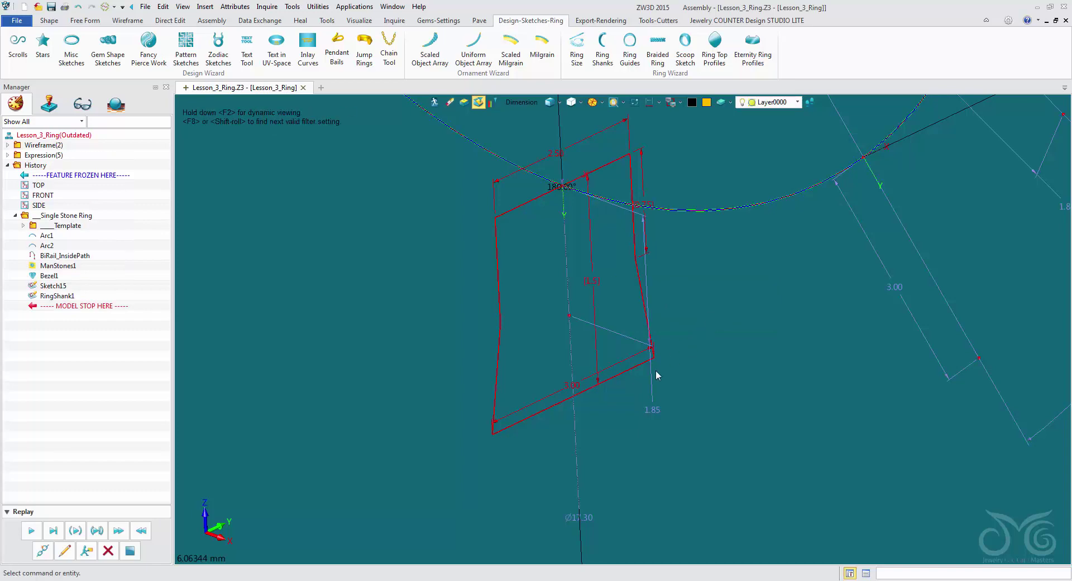
Set the outer edge width of the 6 o'clock shank profile to 1 mm with Delay solve enabled, and regenerate the model.
right_click(621, 367)
click(653, 408)
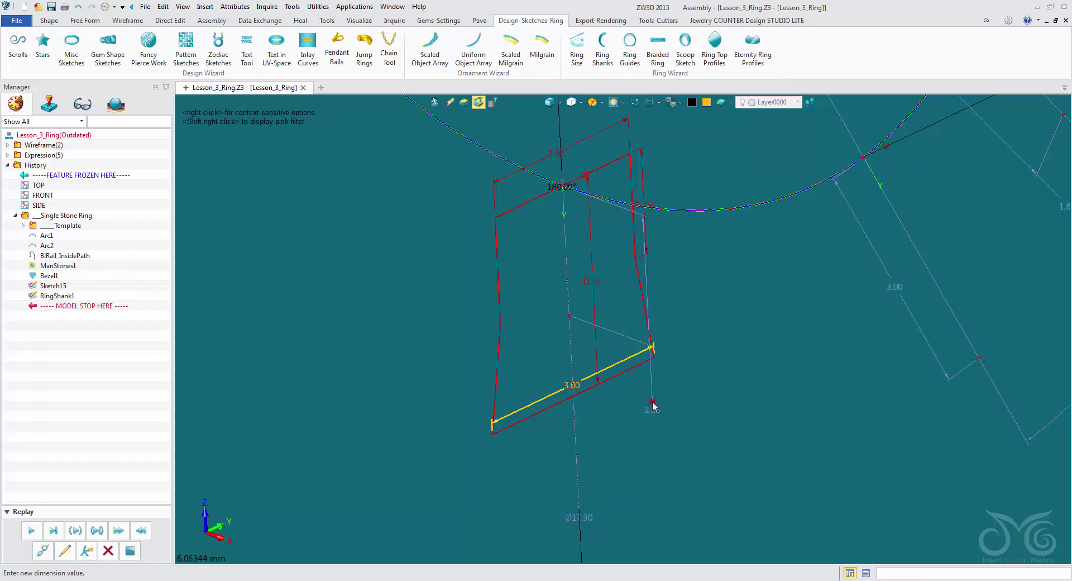
text(1)
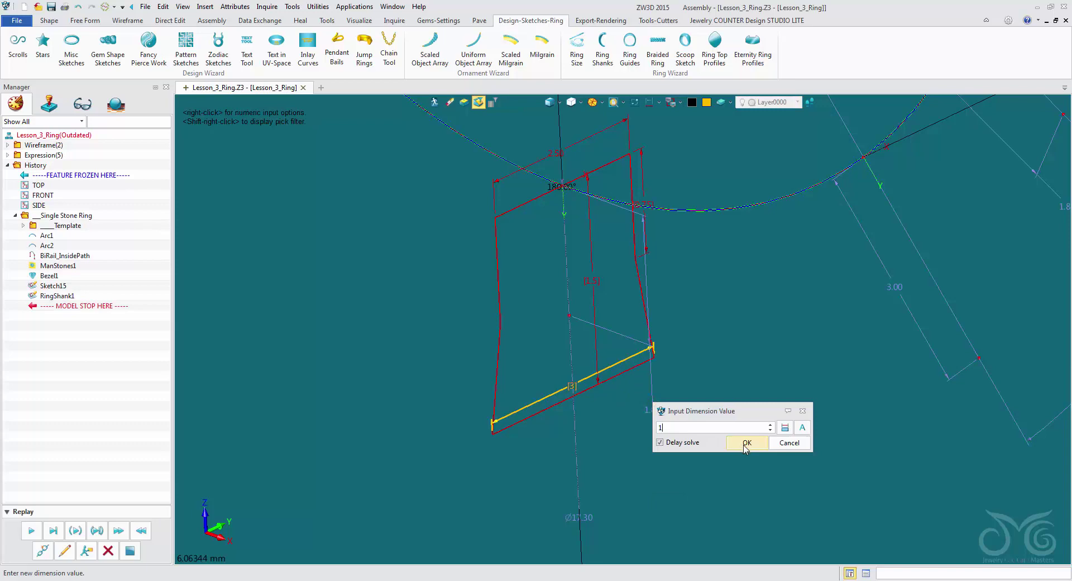
click(746, 443)
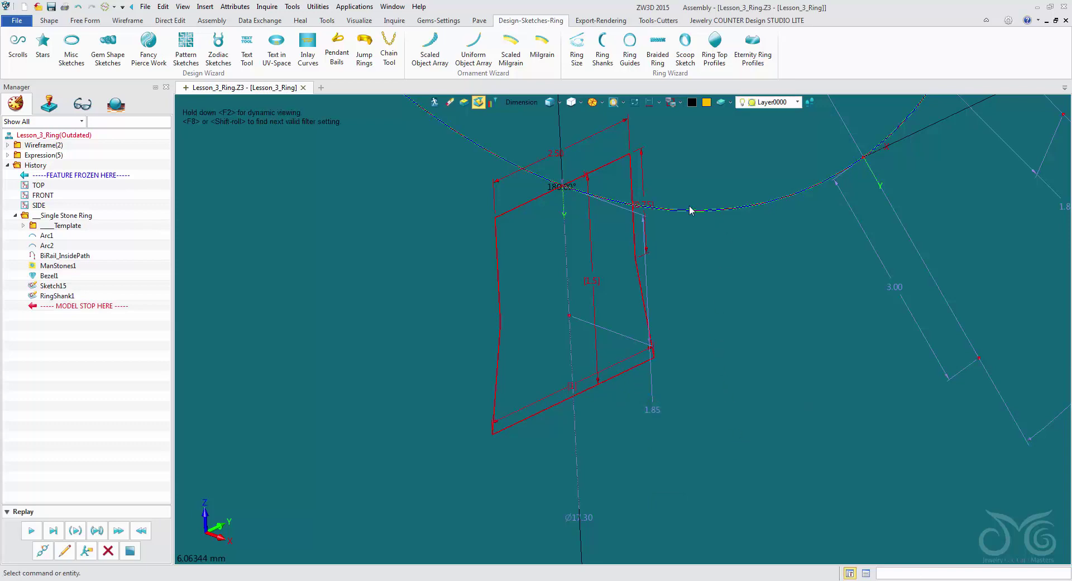
click(642, 167)
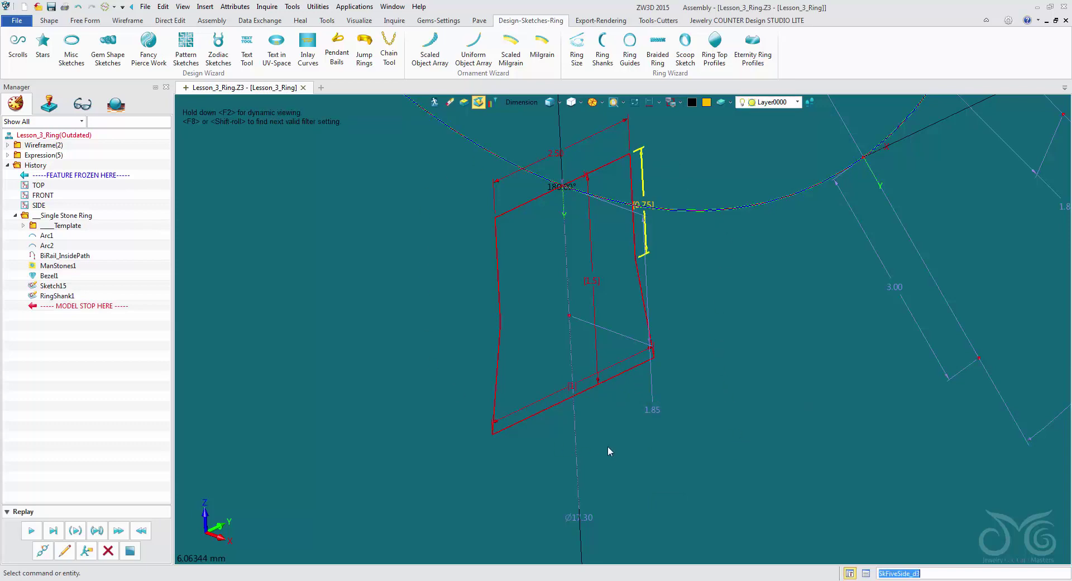
click(633, 440)
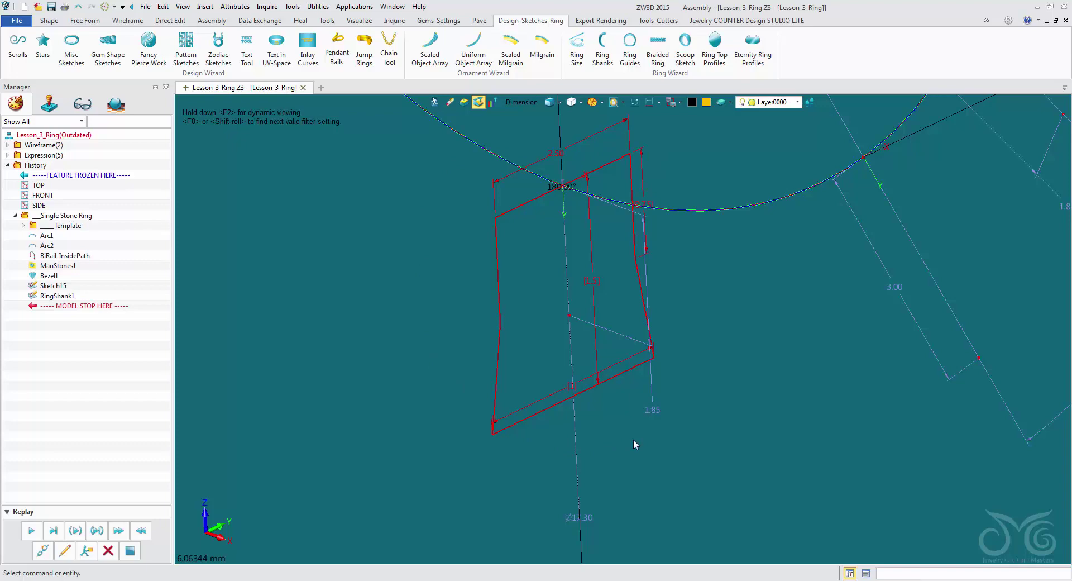
click(105, 8)
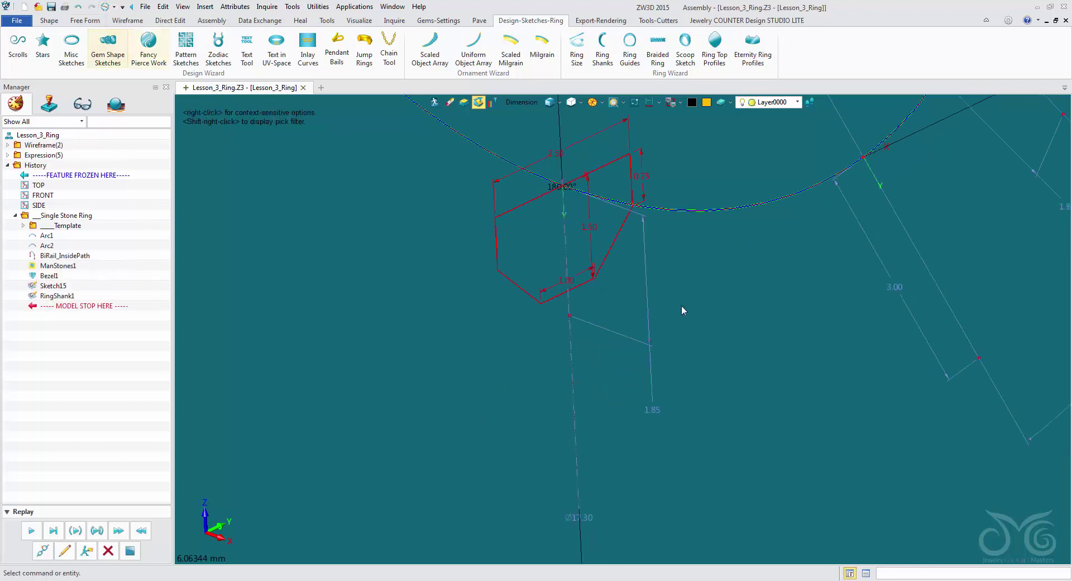
Hide the dimensions and construction lines of the ring template and both shank profiles.
scroll(640, 252, down, 6)
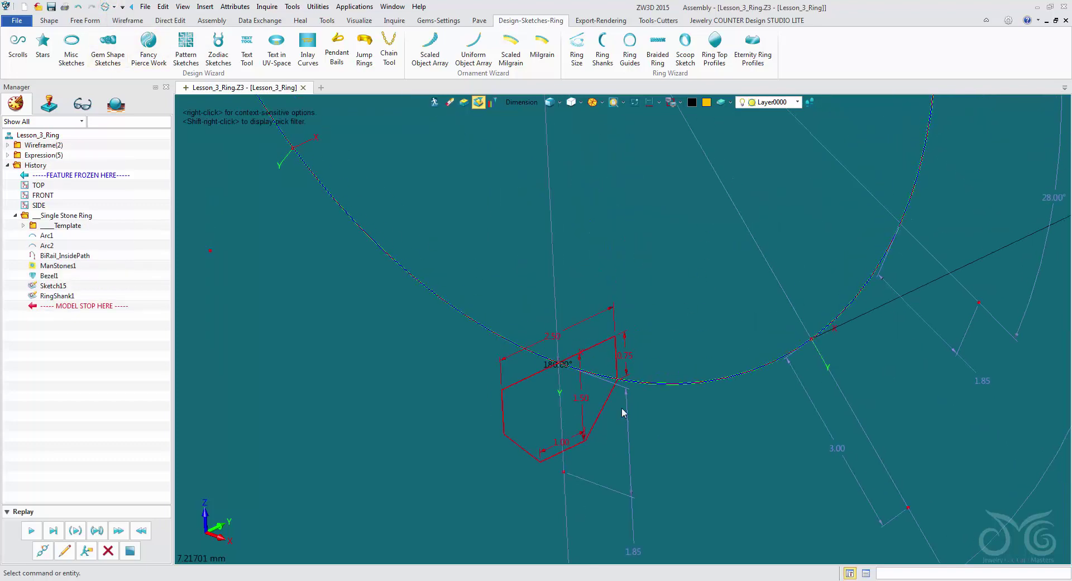
scroll(624, 456, down, 2)
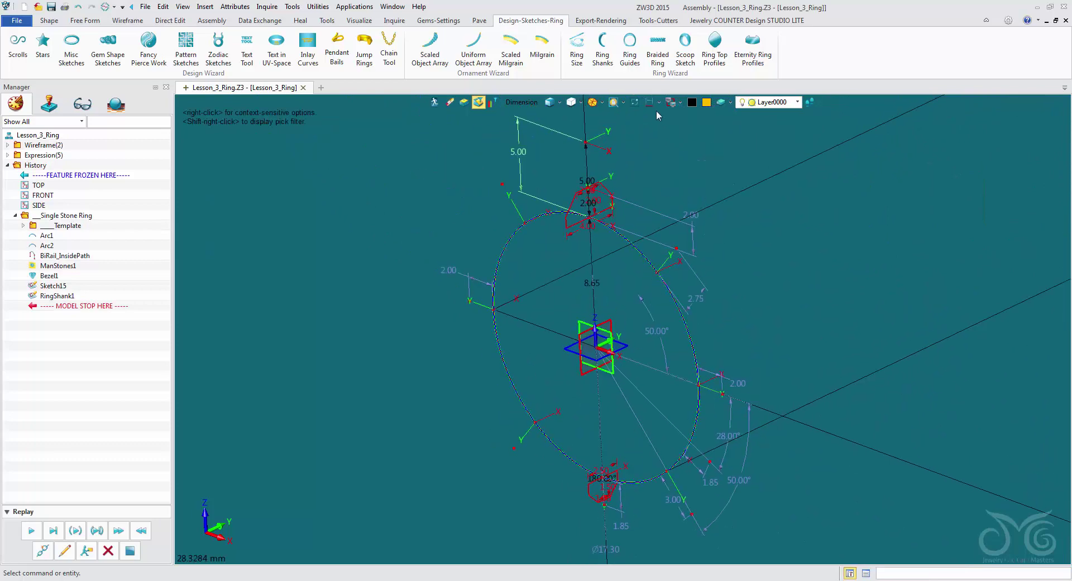
click(649, 105)
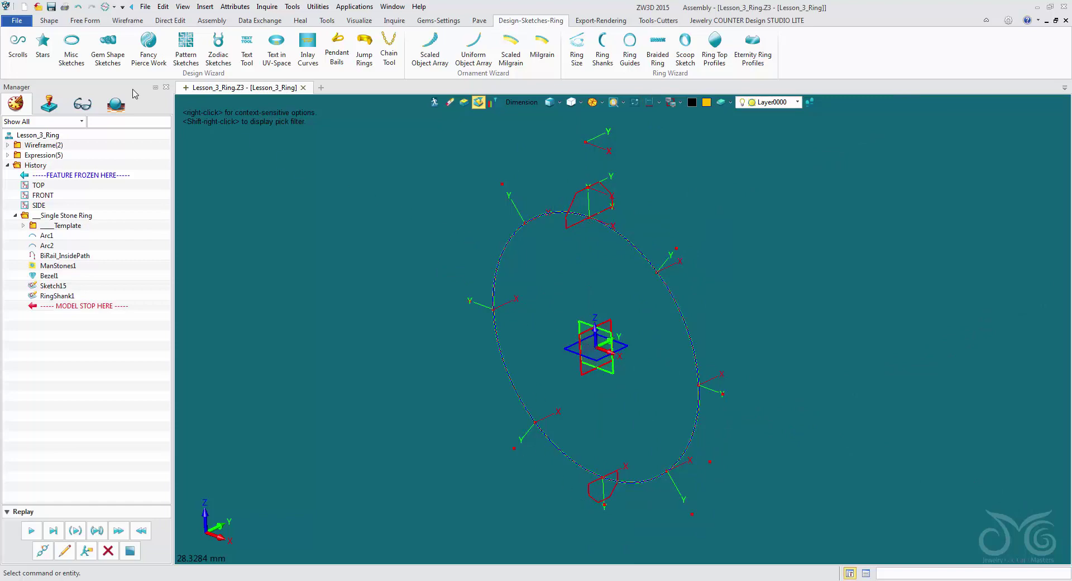
Start a Drive Curve Loft and pick the ring's inner circle as the drive curve using the Curve List filter.
click(50, 20)
click(137, 63)
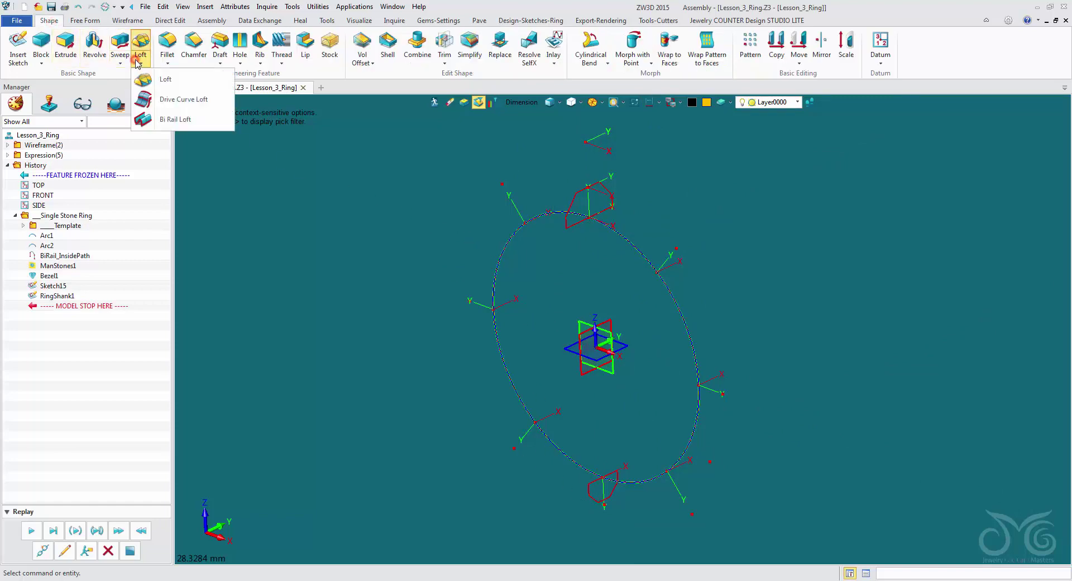
click(173, 100)
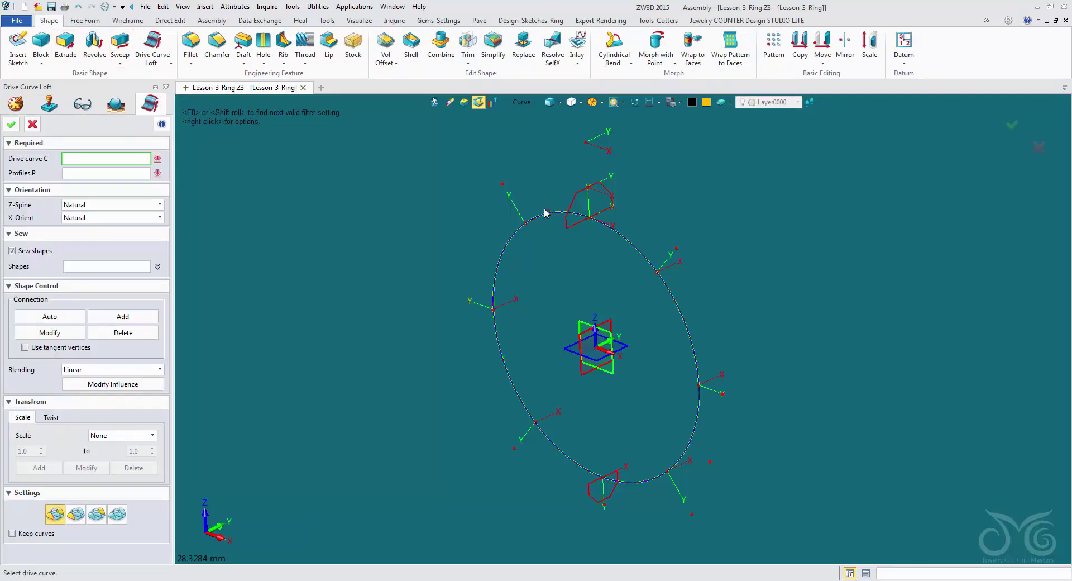
click(524, 103)
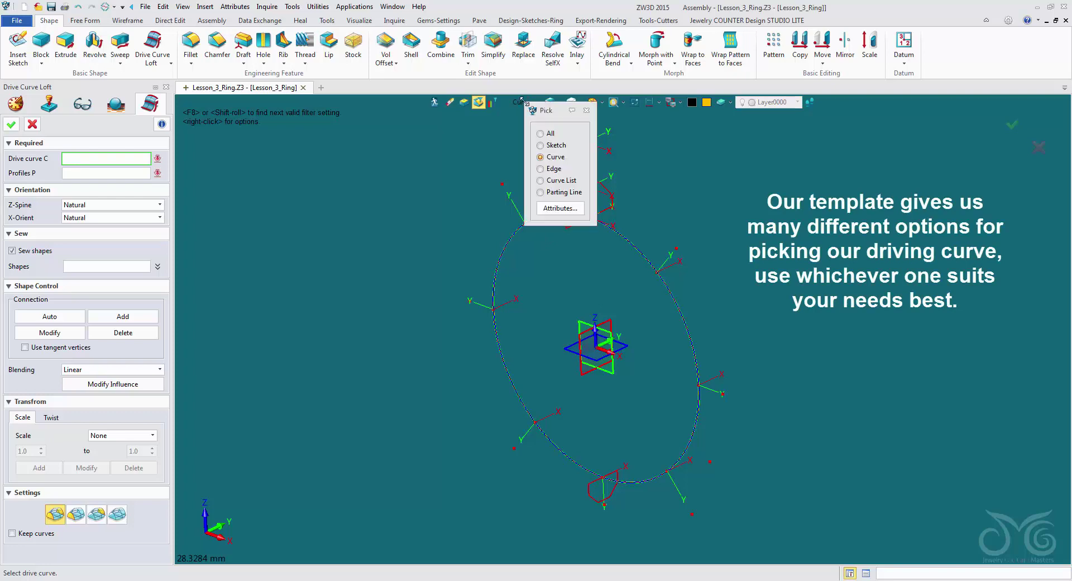
click(540, 180)
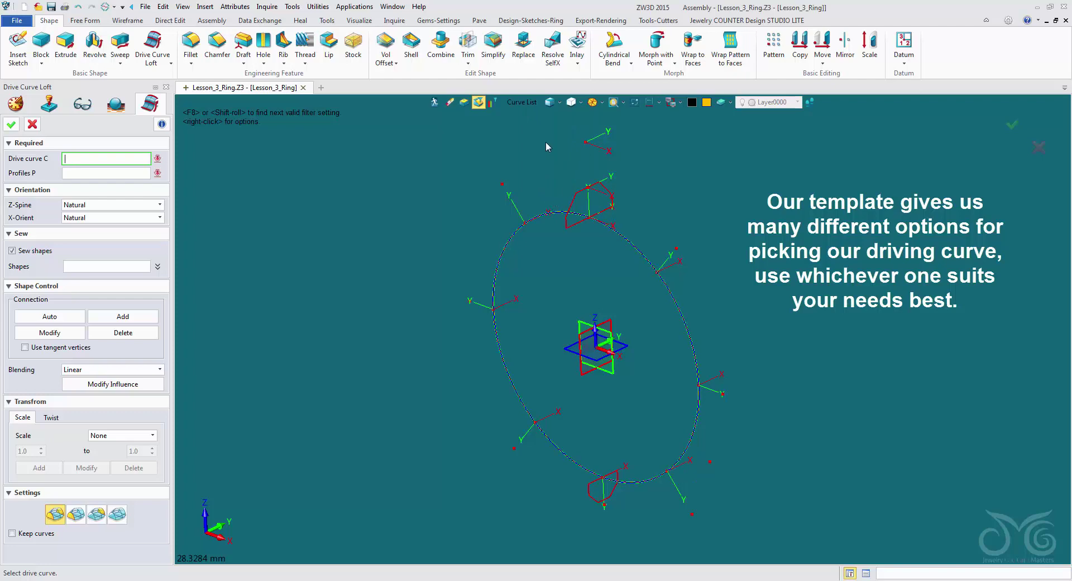
click(556, 213)
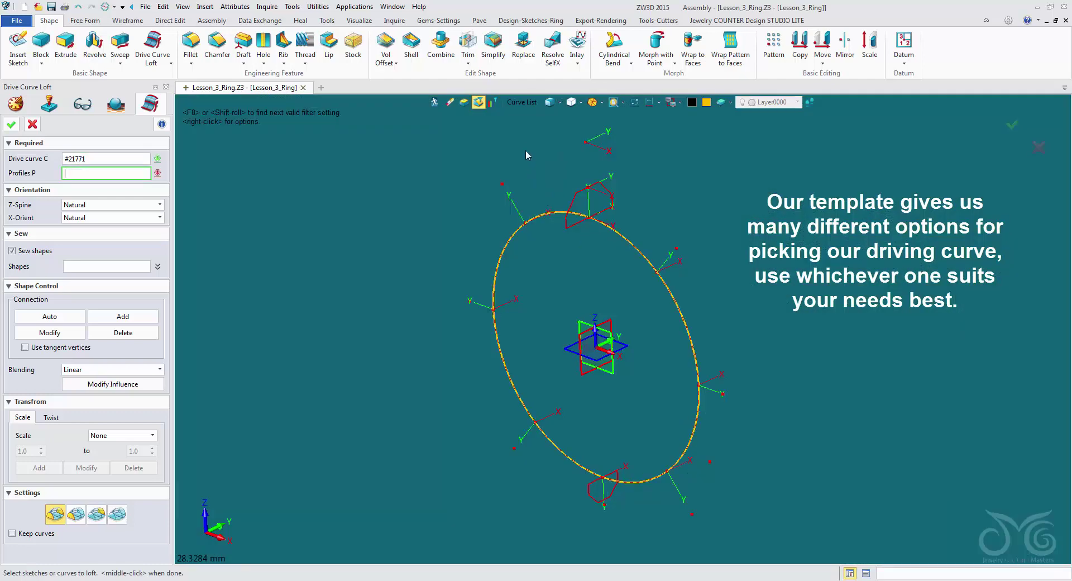
Set the pick filter to Sketch and select the 12 and 6 o'clock five-sided sketches as the loft profiles.
click(524, 103)
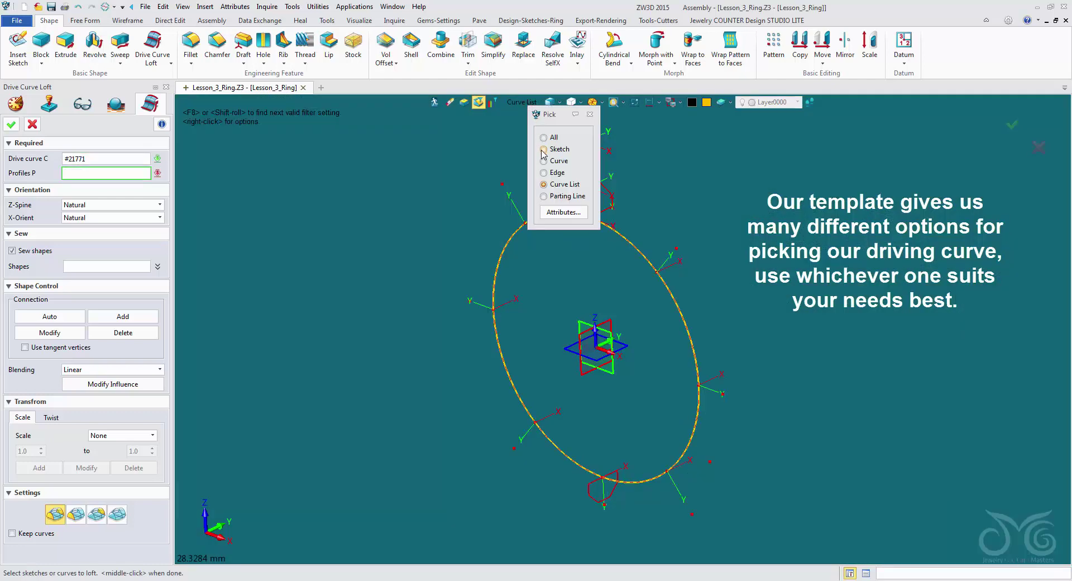
click(543, 149)
mouse_move(531, 146)
right_down()
mouse_move(535, 159)
mouse_move(514, 122)
right_up()
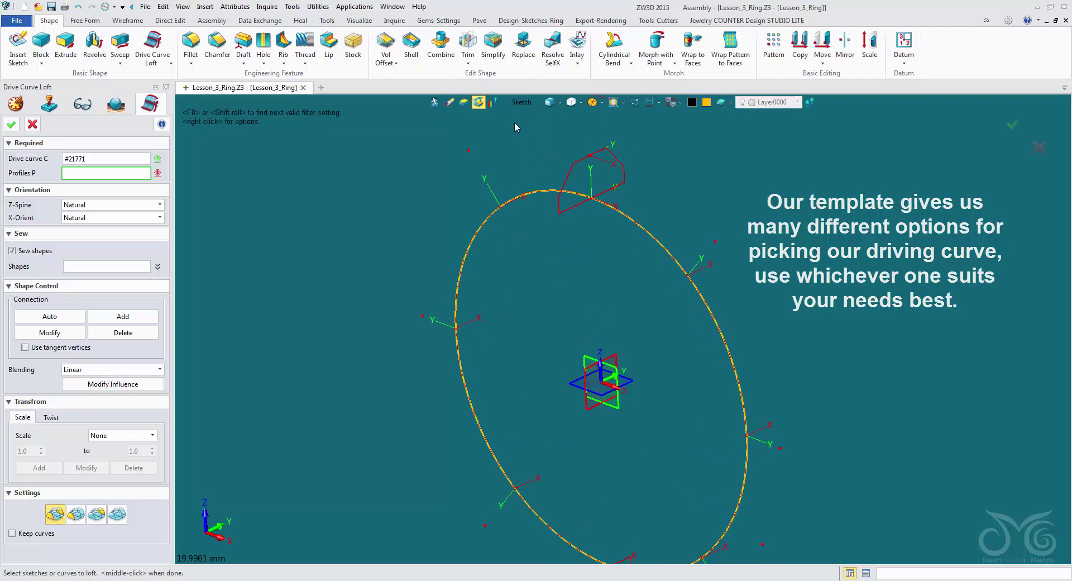
click(587, 210)
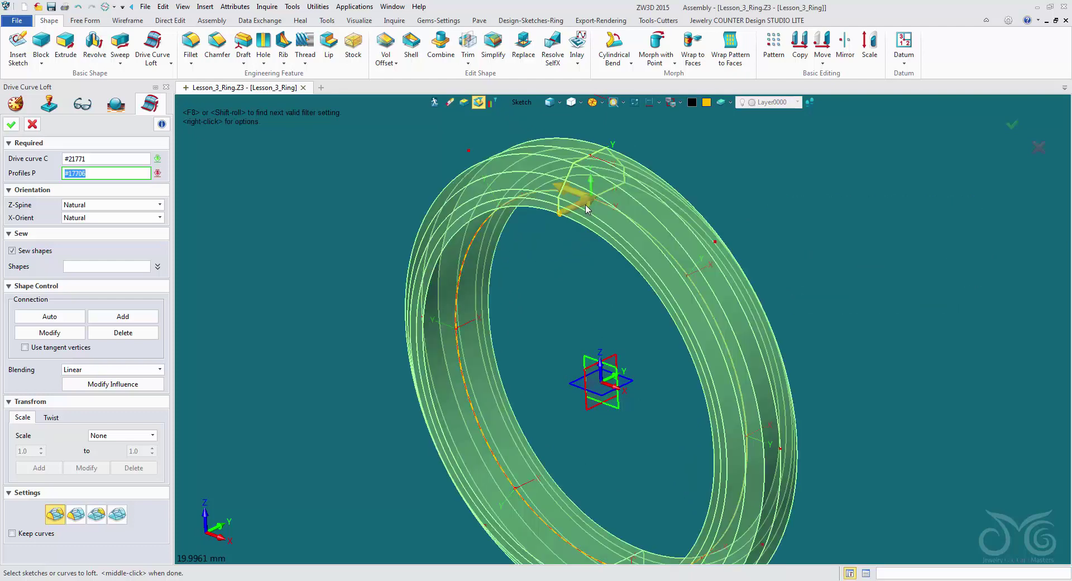
right_drag(619, 437, 547, 330)
click(522, 465)
click(530, 466)
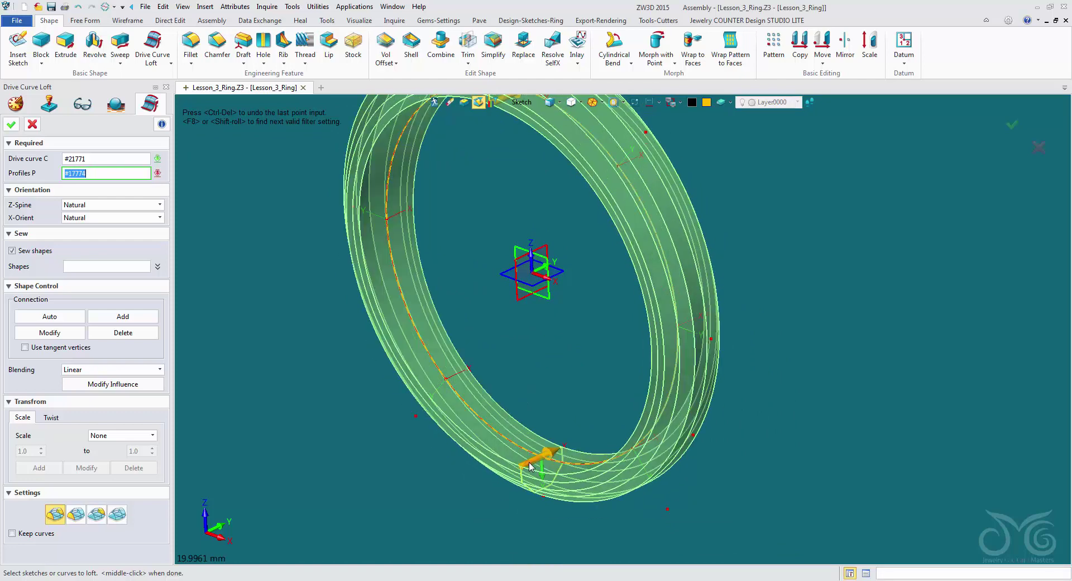
middle_drag(528, 464, 524, 496)
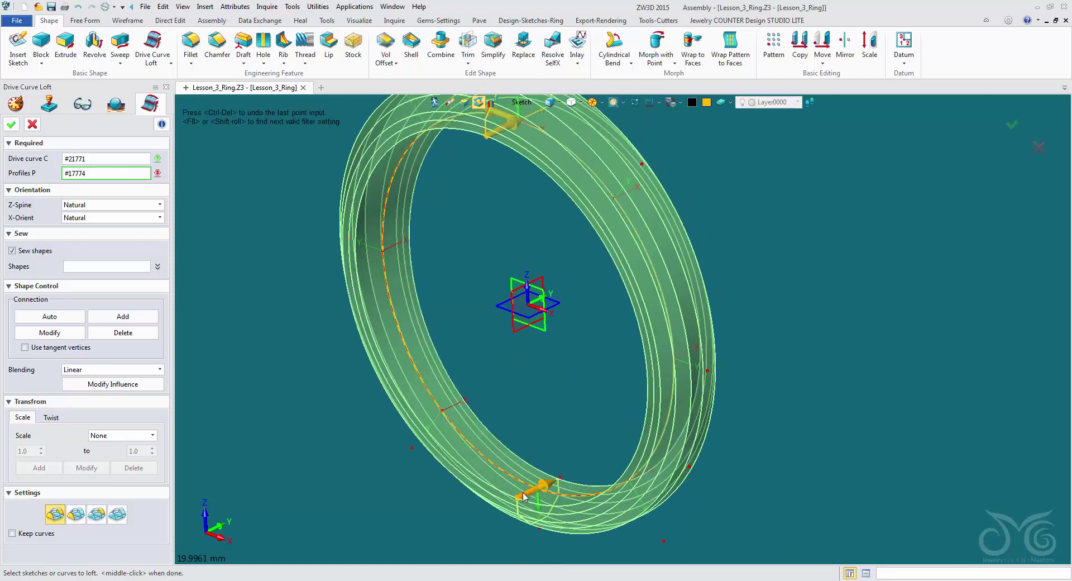
click(524, 494)
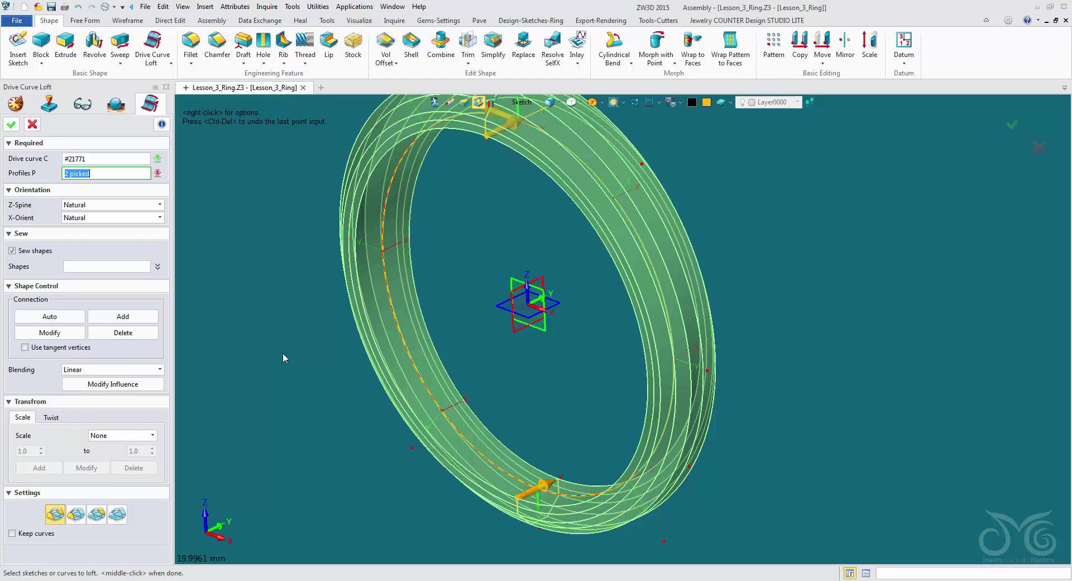
Set the Drive Curve Loft to have no end caps and create the ring shank from the two profiles.
scroll(287, 315, down, 2)
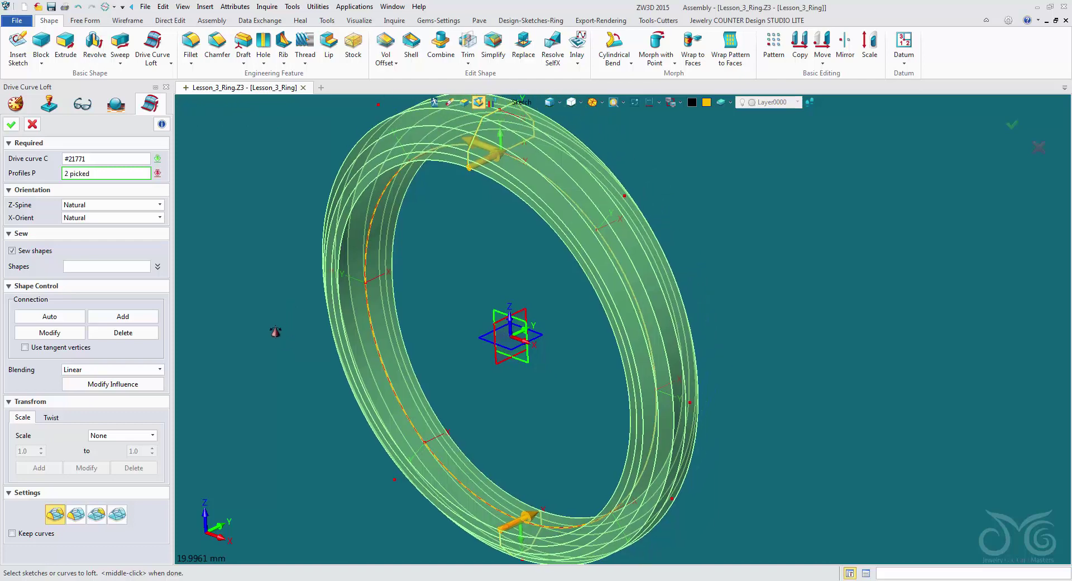
click(117, 513)
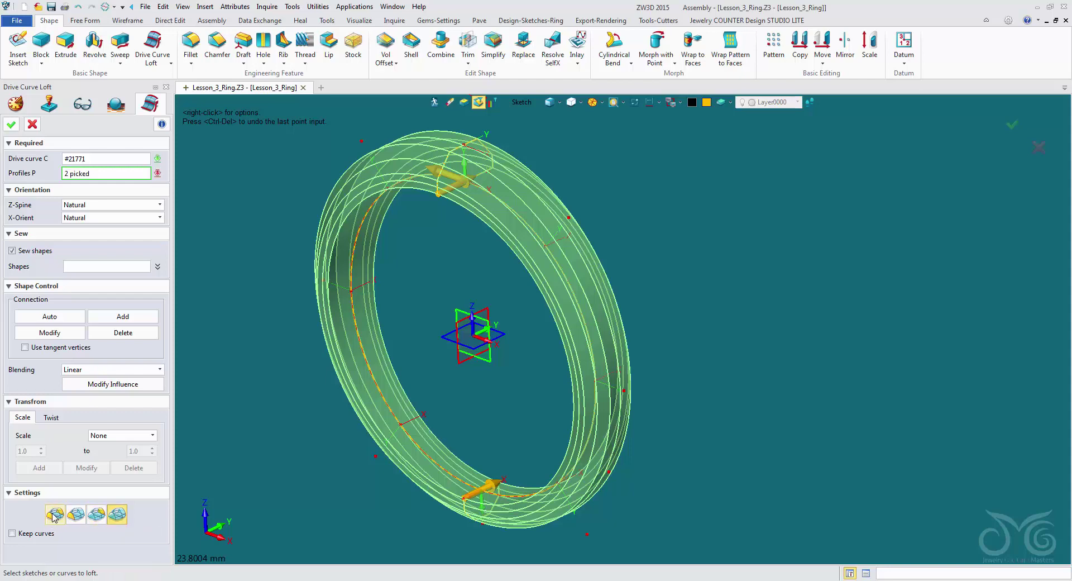
click(499, 495)
click(479, 175)
click(479, 175)
click(11, 125)
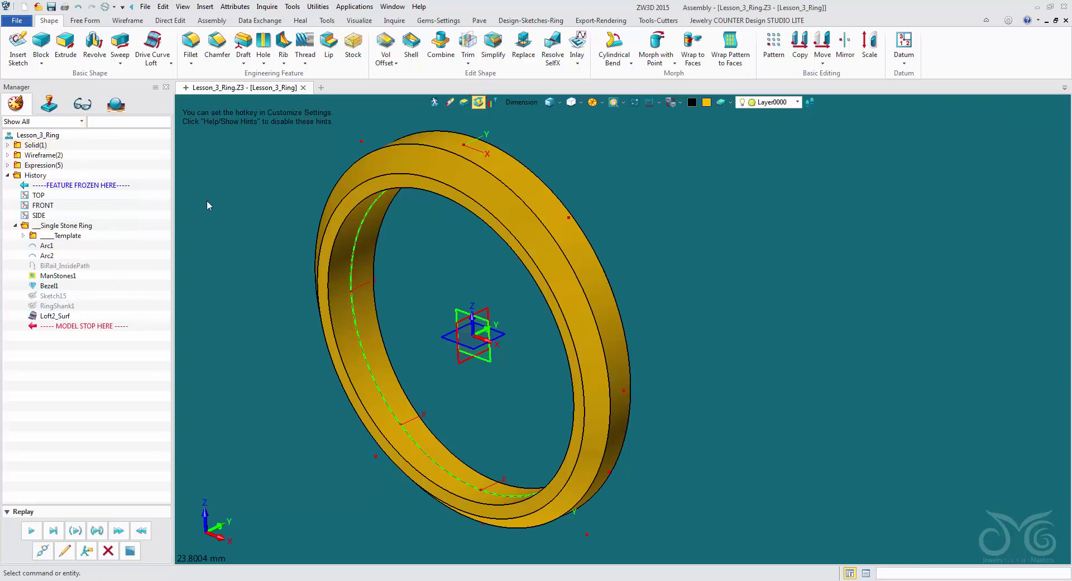
Unblank the marquise diamond and its bezel, picking both with the Component filter.
middle_drag(237, 327, 266, 322)
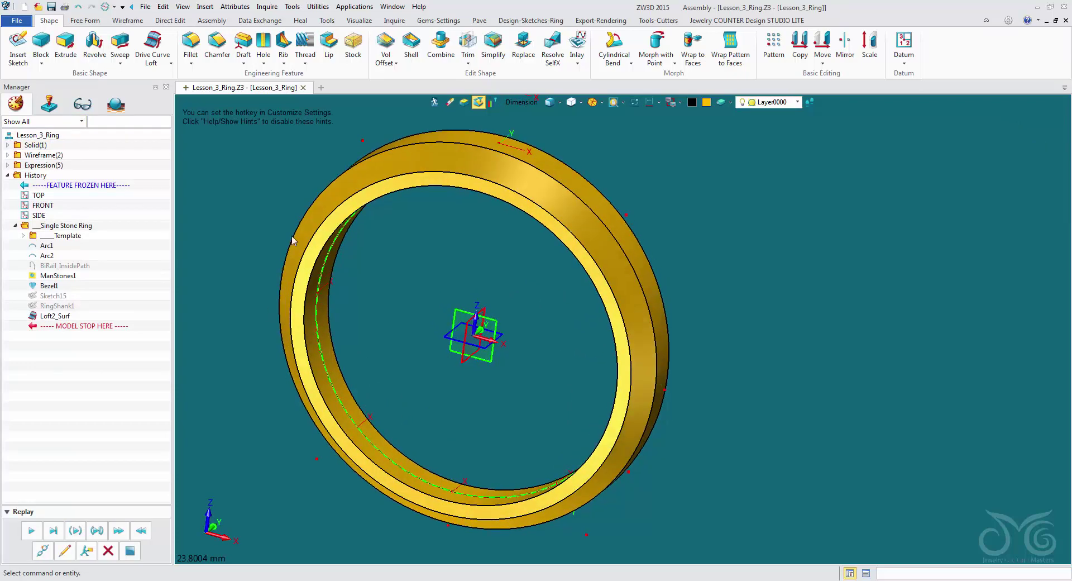
middle_drag(282, 185, 314, 219)
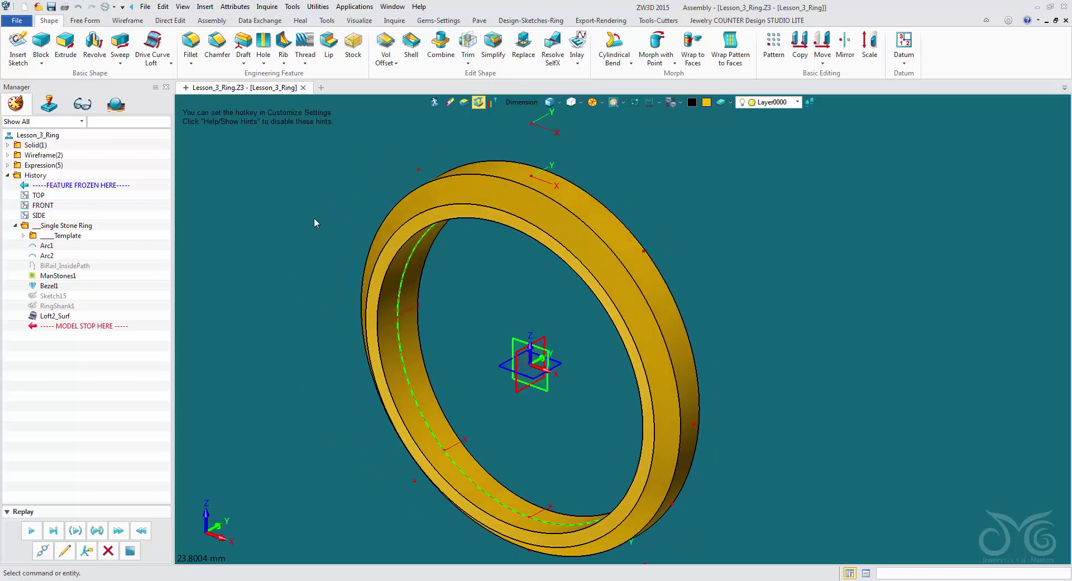
right_click(299, 183)
mouse_move(351, 217)
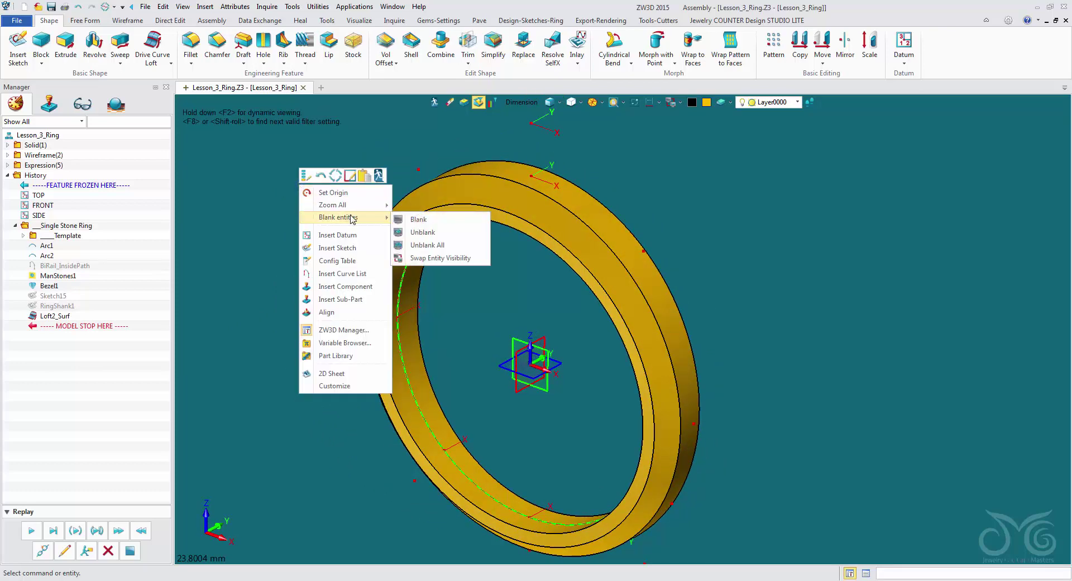
click(439, 233)
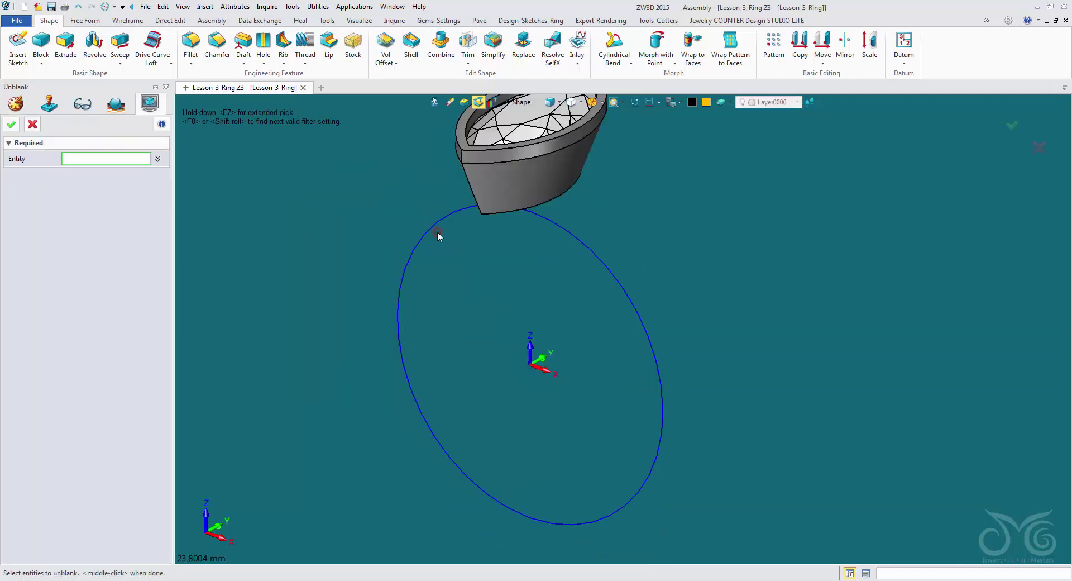
right_drag(372, 182, 383, 225)
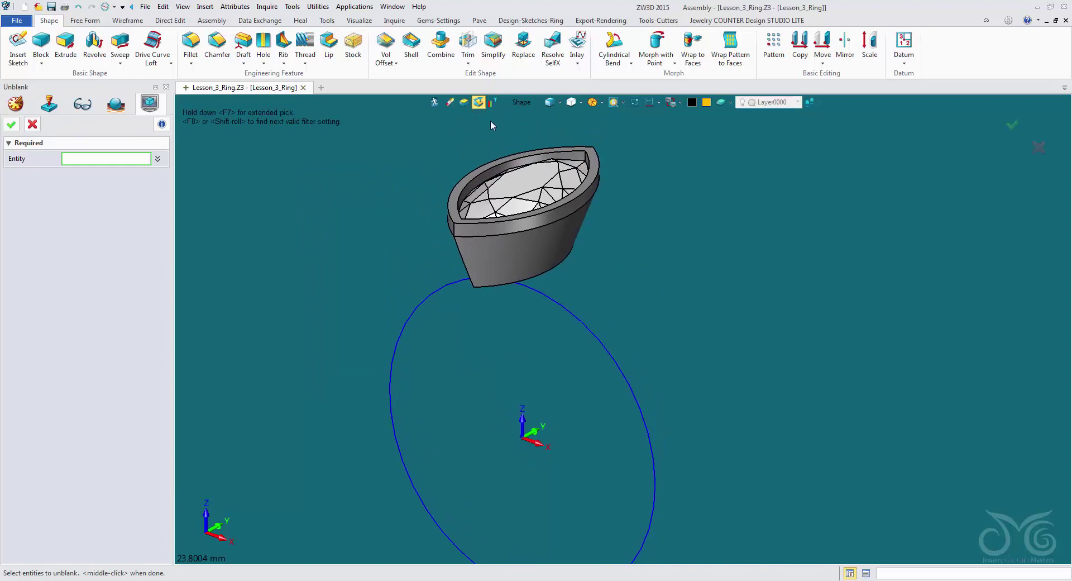
click(522, 102)
click(546, 175)
click(531, 180)
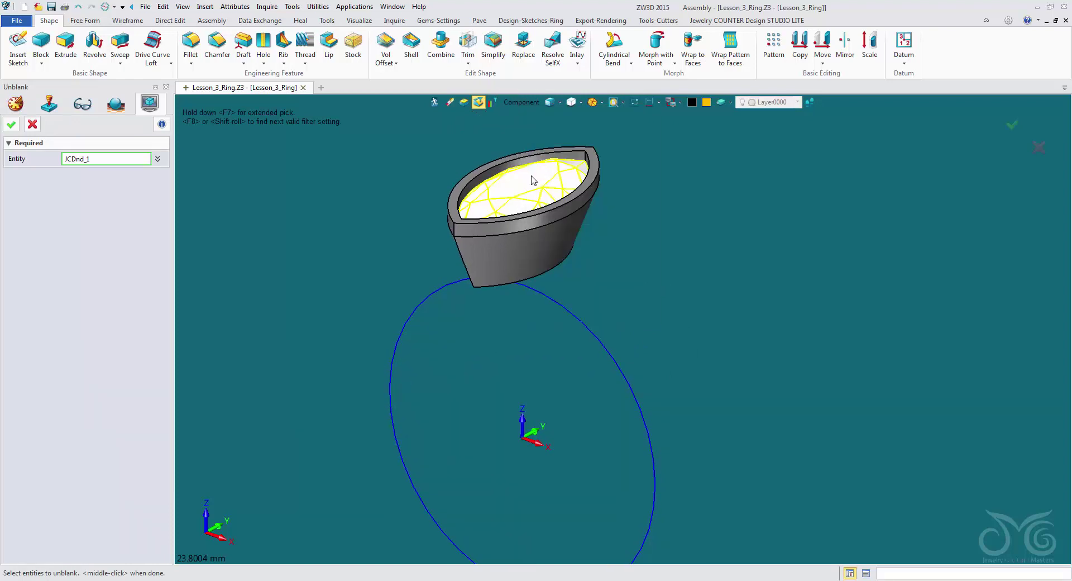
click(574, 210)
click(575, 210)
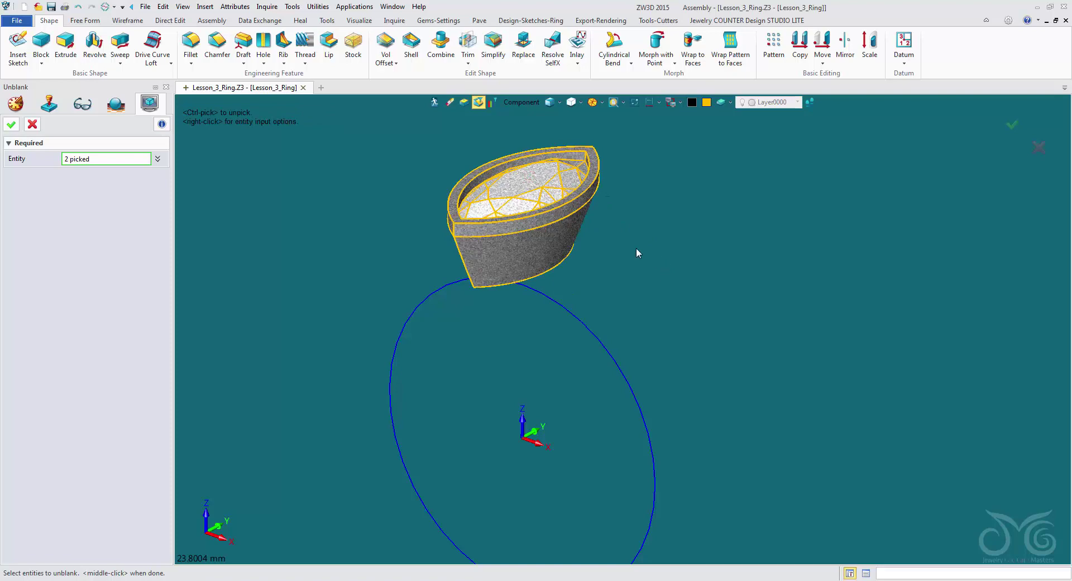
click(12, 124)
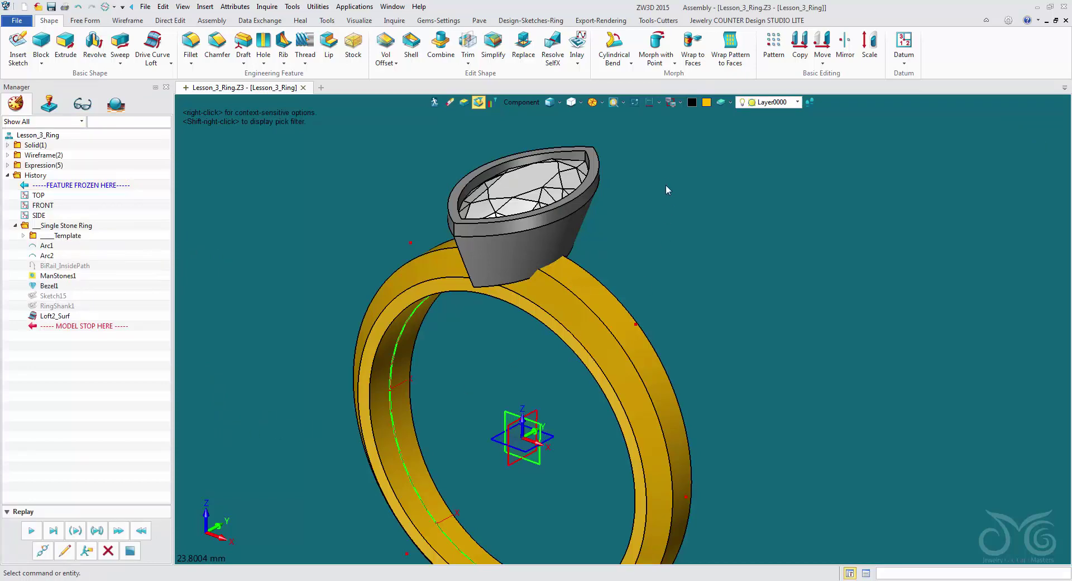
Show the ring template's dimensions and inspect the stone setting against the shank in wireframe, ending in shaded display.
click(650, 103)
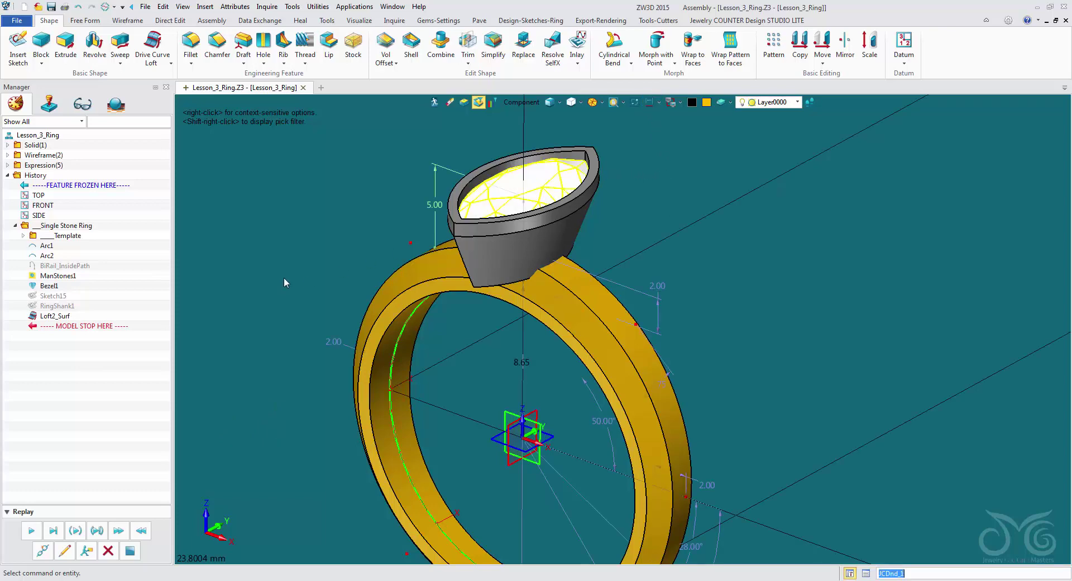
scroll(249, 292, down, 1)
middle_drag(220, 399, 277, 276)
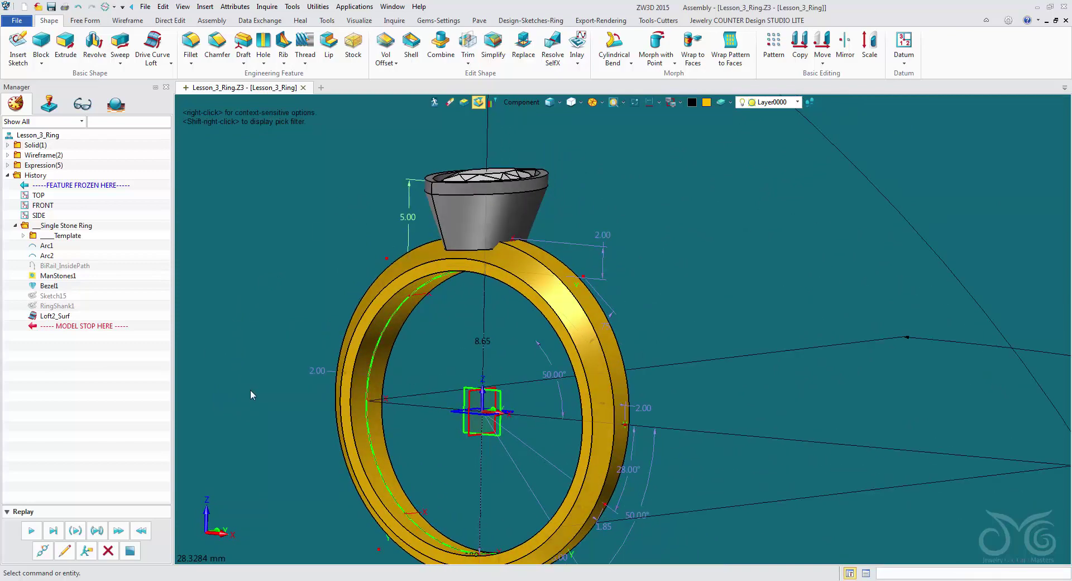
mouse_move(329, 325)
middle_down()
mouse_move(498, 230)
mouse_move(554, 137)
mouse_move(552, 105)
middle_up()
click(550, 102)
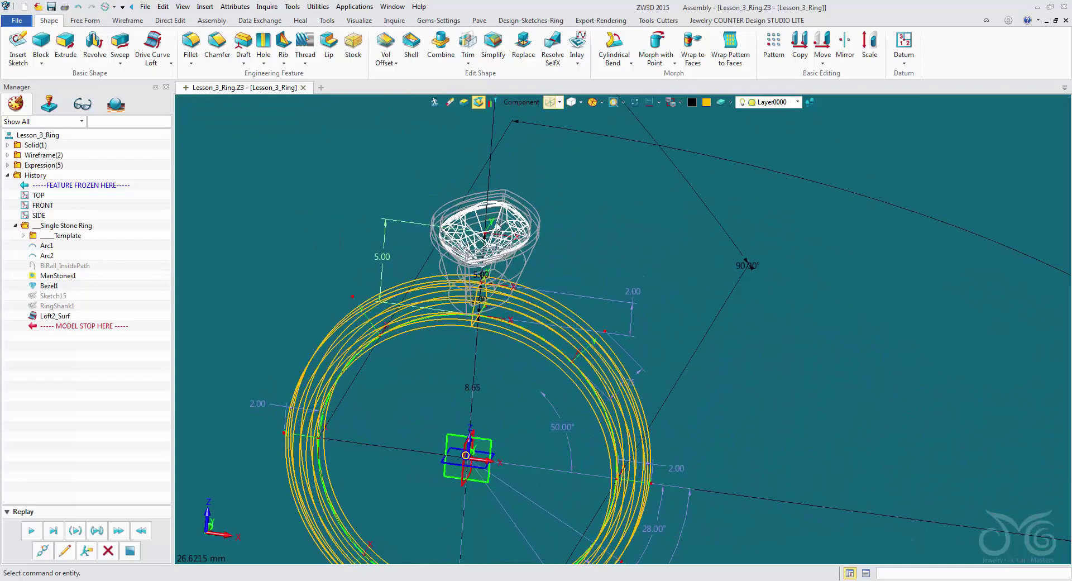
scroll(486, 241, up, 3)
middle_drag(480, 240, 415, 234)
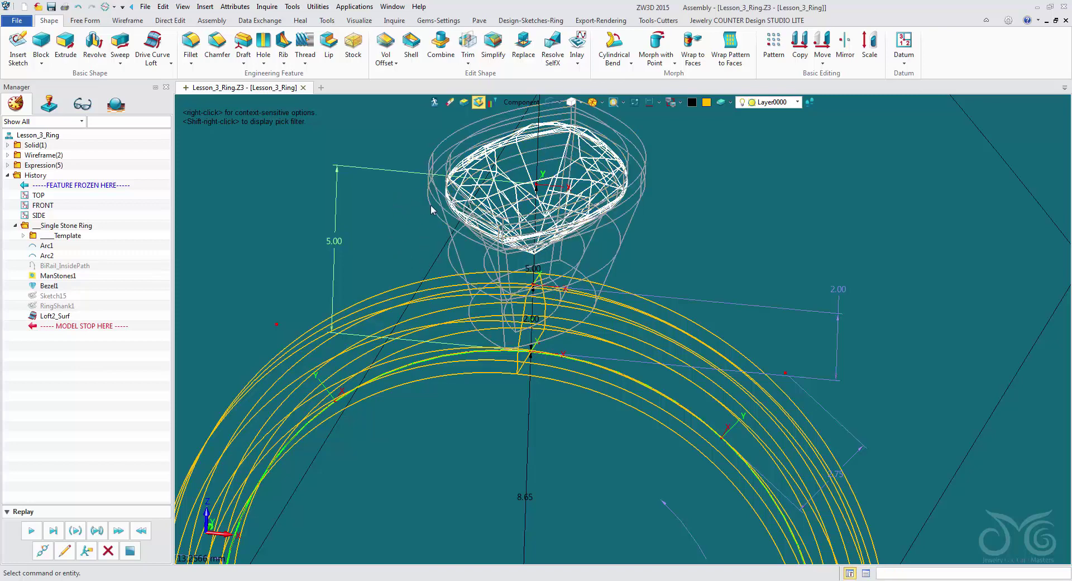
click(550, 102)
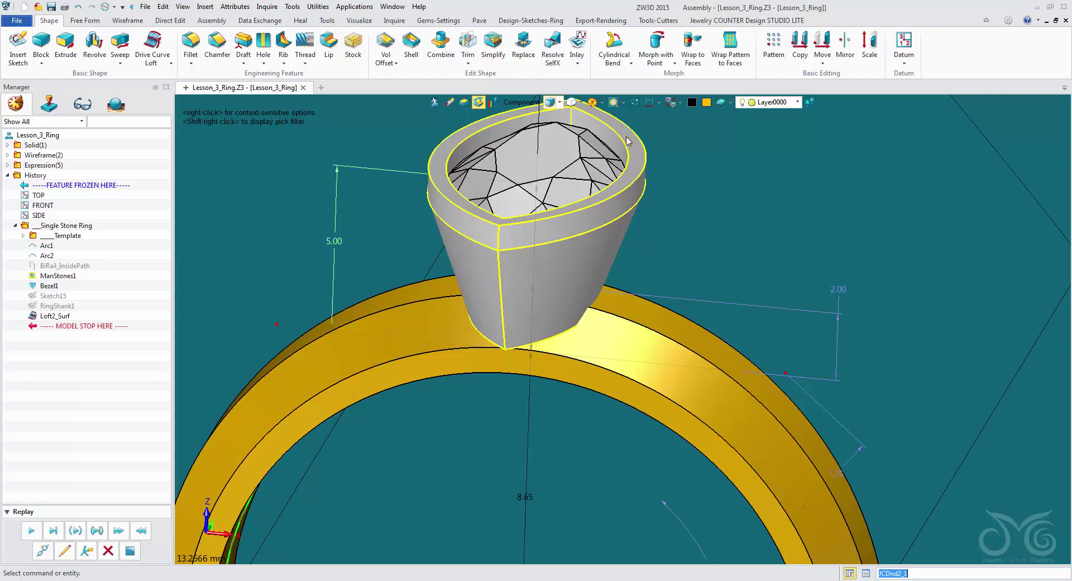
Set the pick filter to Dimension and change the stone height dimension beside the bezel to 4 mm.
click(560, 104)
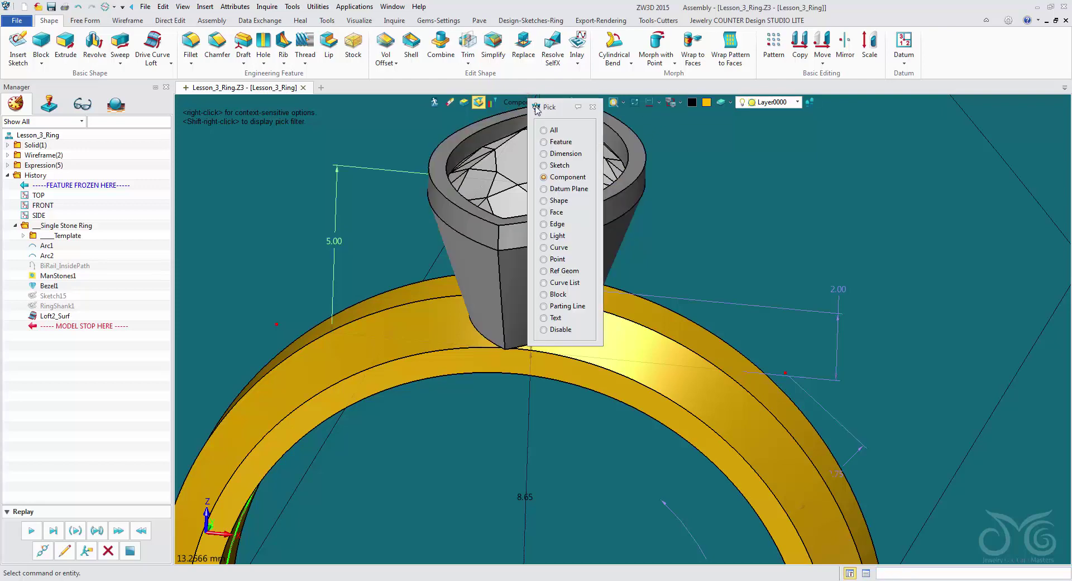
click(551, 152)
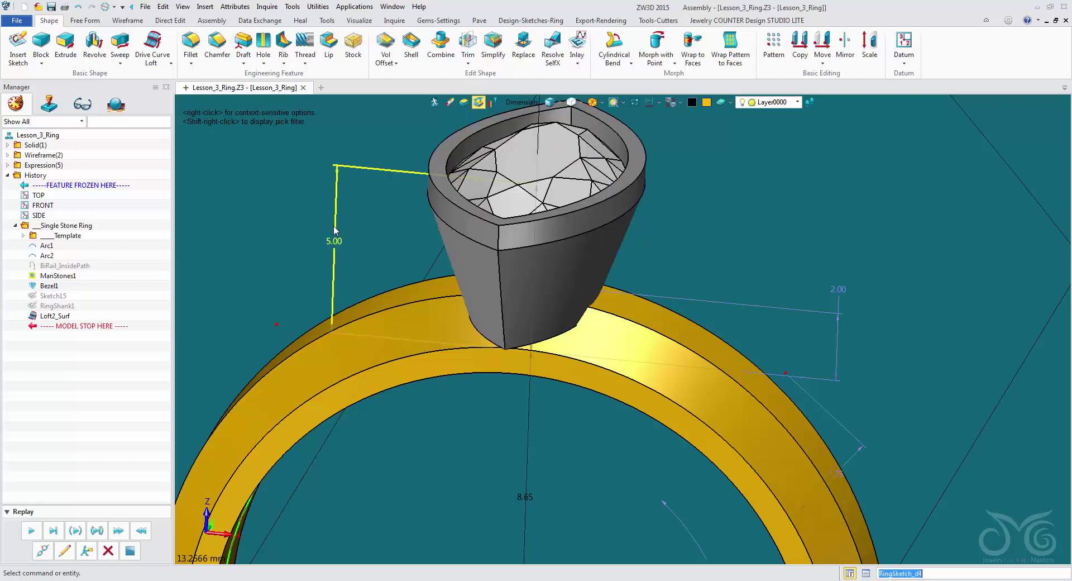
double_click(346, 240)
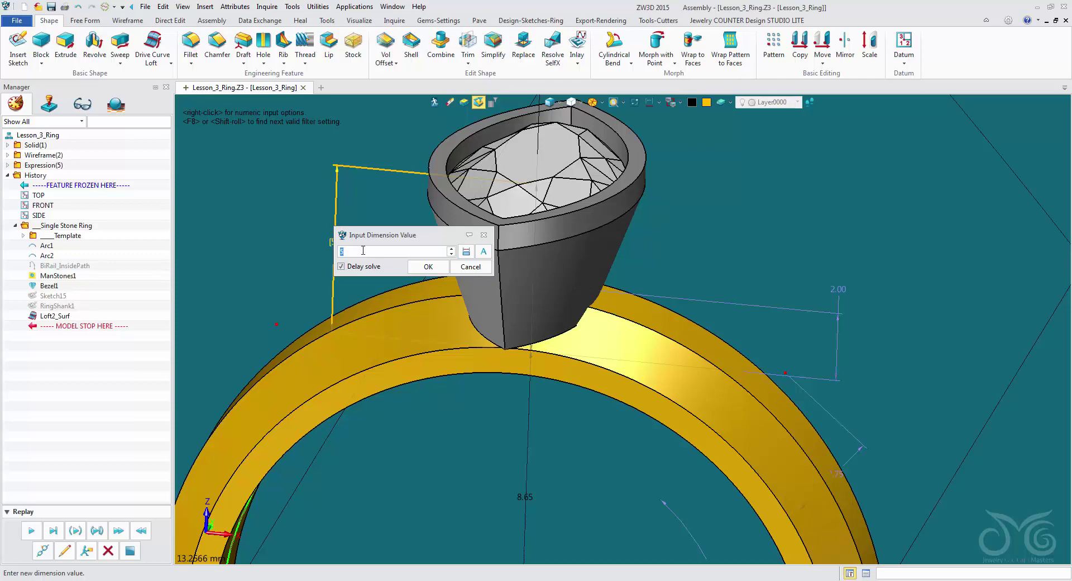
text(4.8)
click(424, 267)
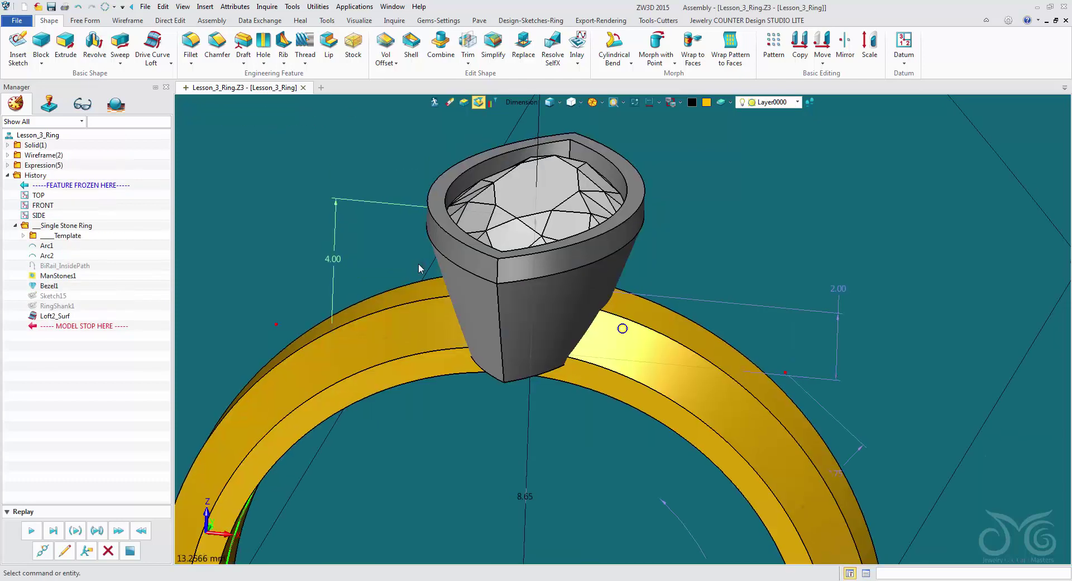
key(ctrl+f)
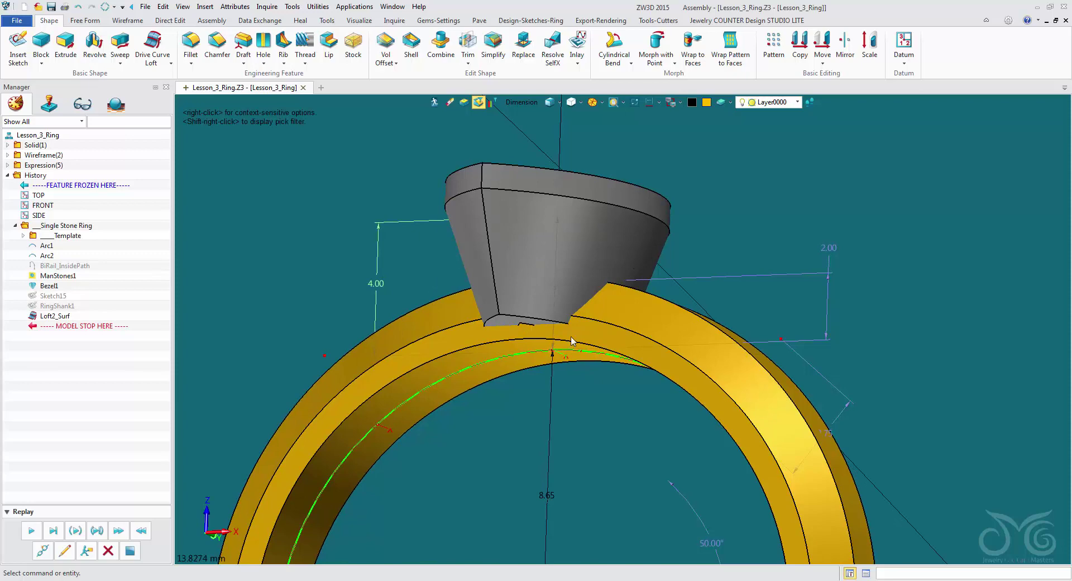
key(ctrl+f)
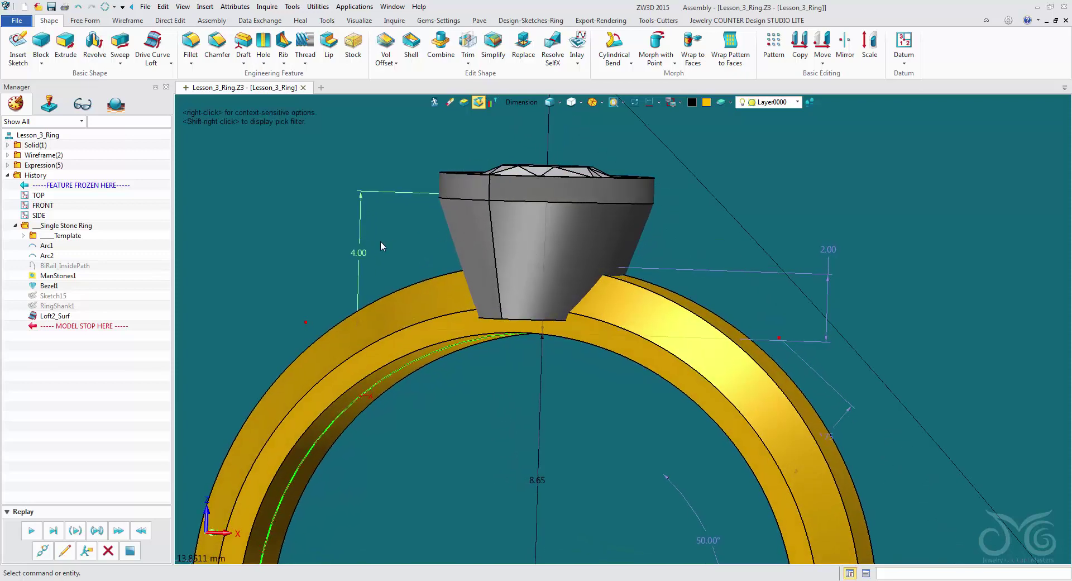
Lower the diamond and bezel by setting the stone height dimension to 3 mm with Delay solve off.
right_click(362, 246)
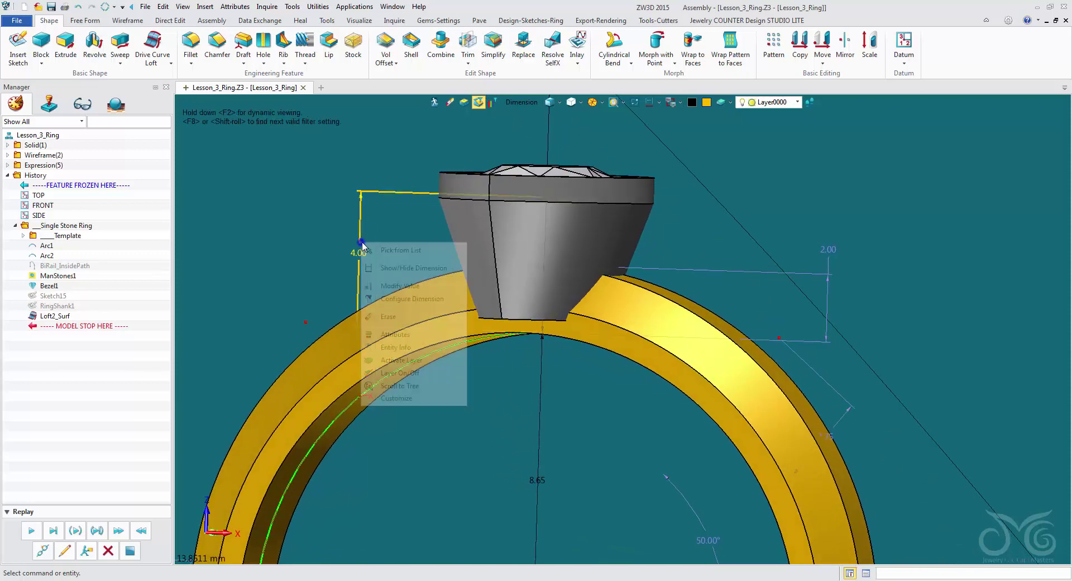
click(386, 286)
text(3)
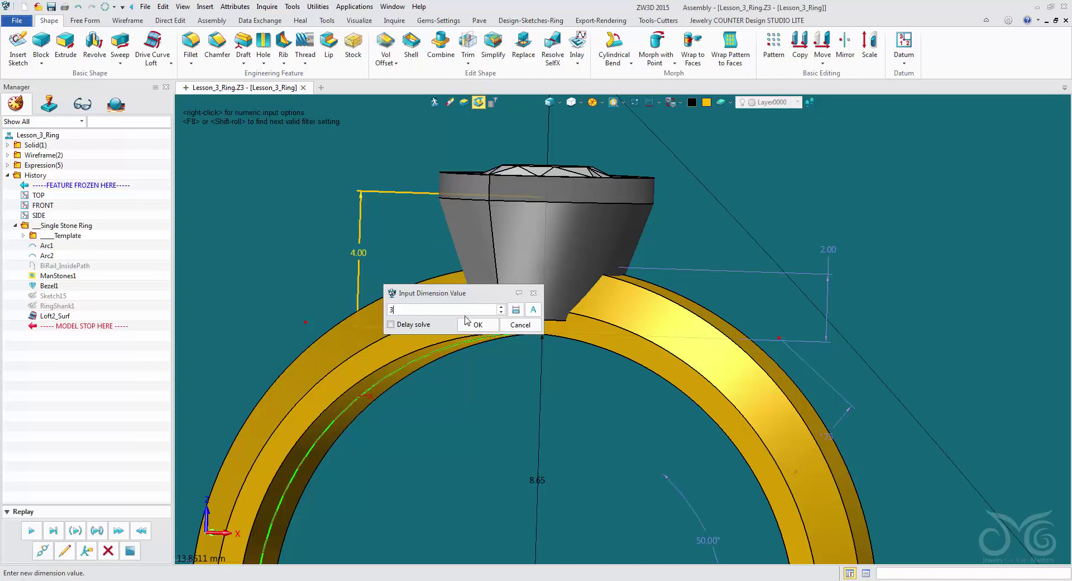
click(469, 325)
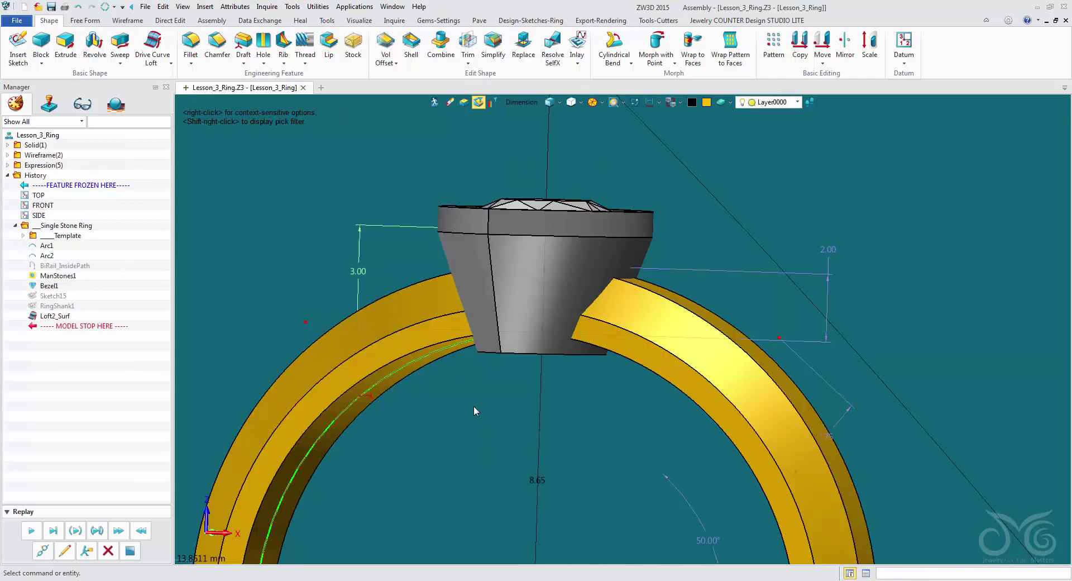
Check how the bezel sits in the shank, and hide the ring template's dimensions and construction lines.
scroll(474, 411, down, 2)
middle_drag(474, 411, 498, 302)
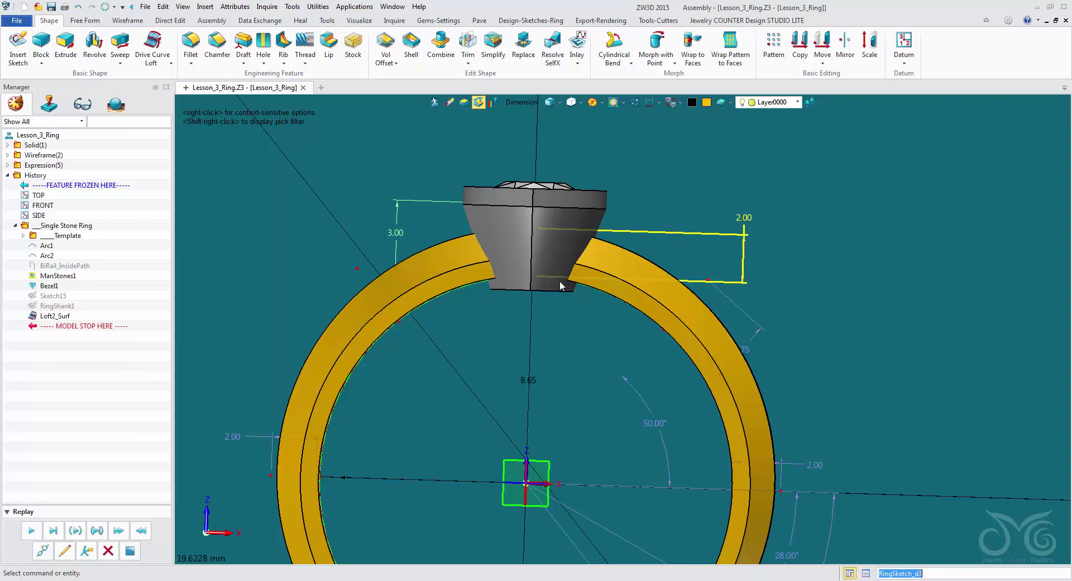
shift+middle_drag(469, 383, 503, 202)
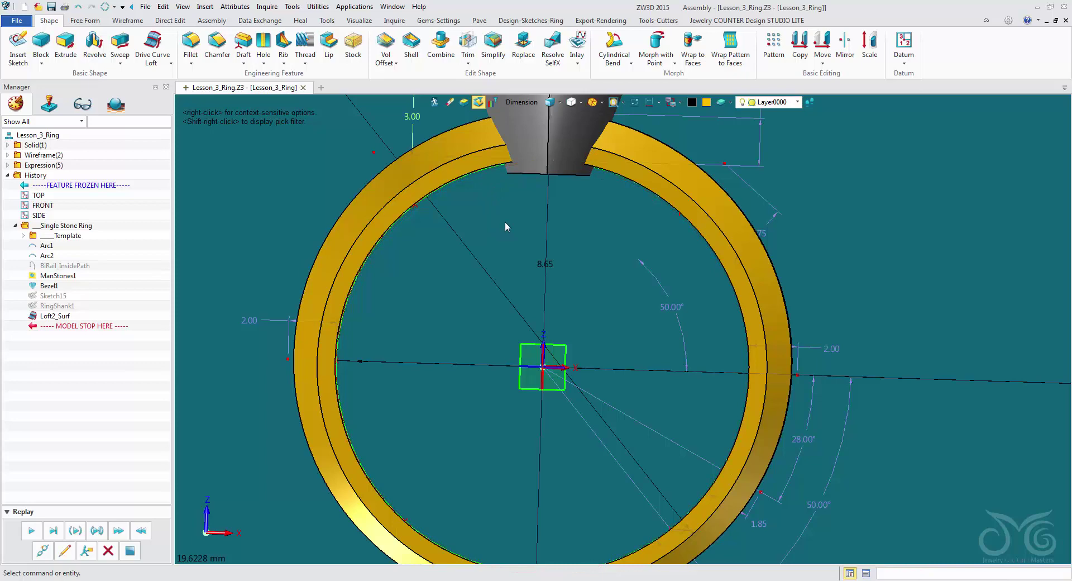
scroll(504, 222, down, 3)
middle_drag(501, 223, 483, 253)
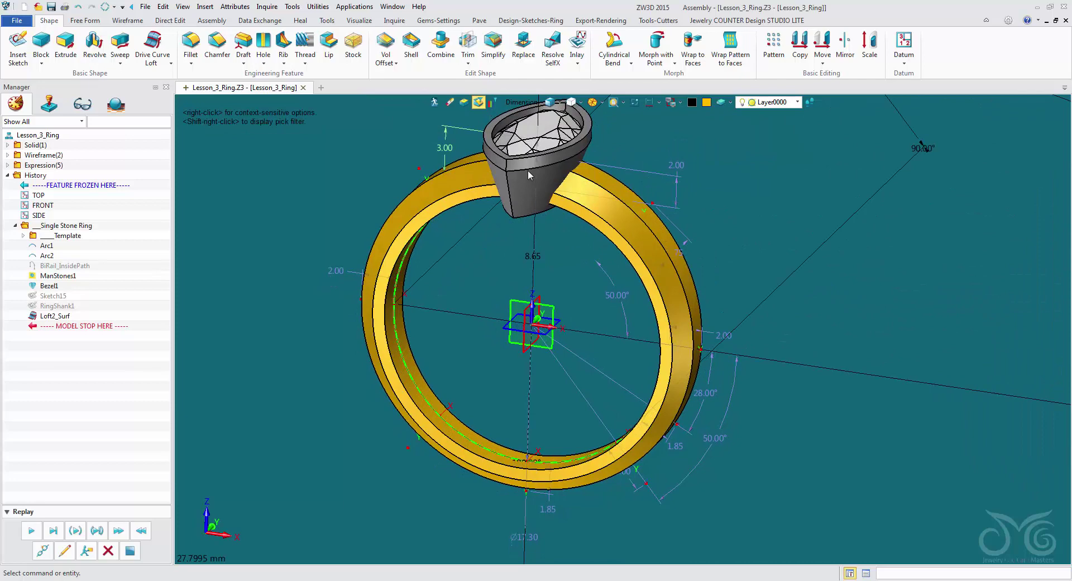
scroll(528, 170, up, 4)
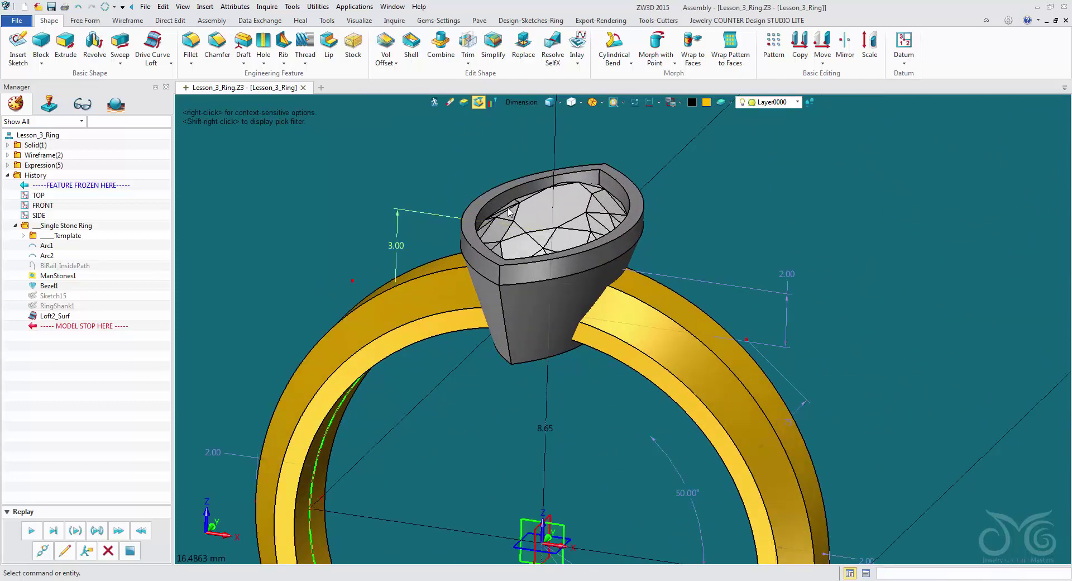
click(647, 103)
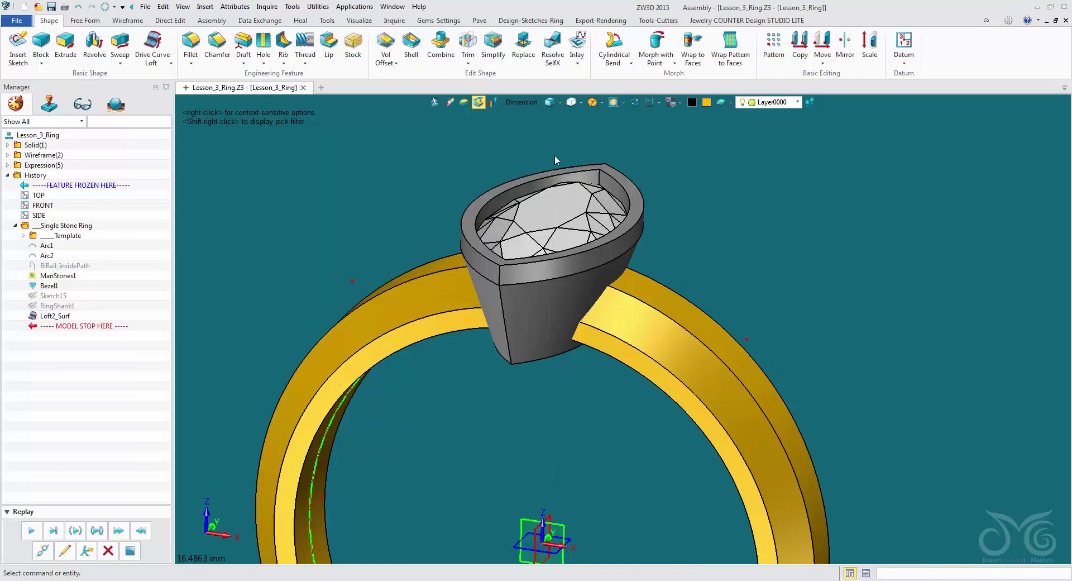
Merge the bezel component into the ring part with the Merge command, using the base option without merging wireframe or dimensions.
click(577, 65)
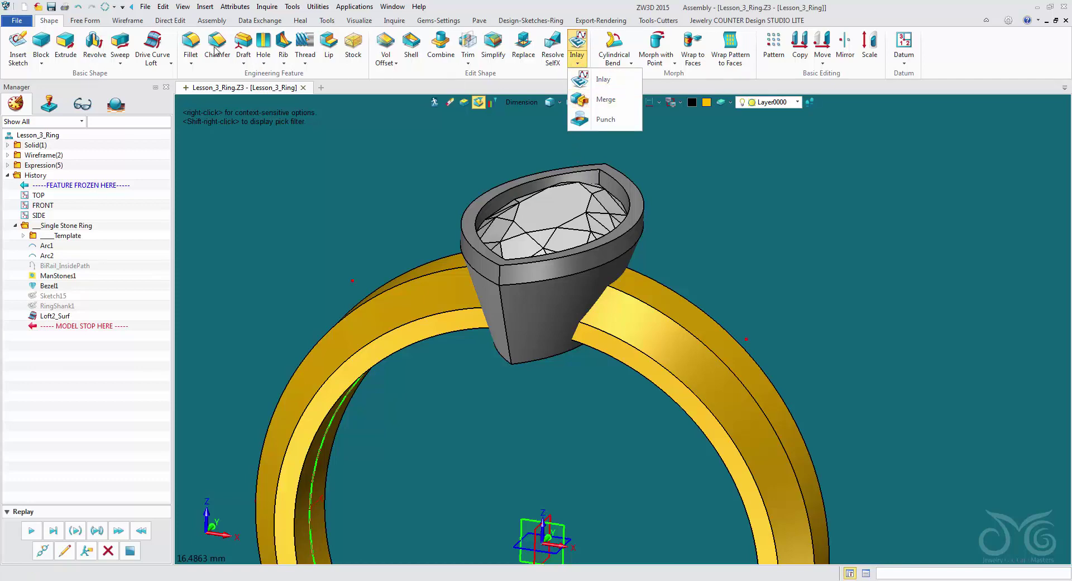
click(222, 22)
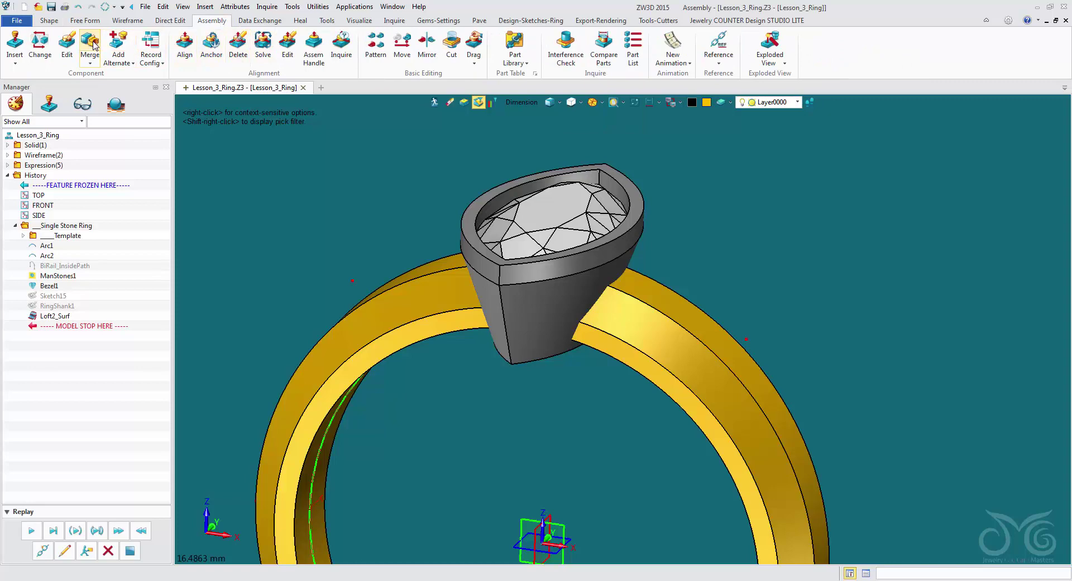
click(49, 20)
click(579, 59)
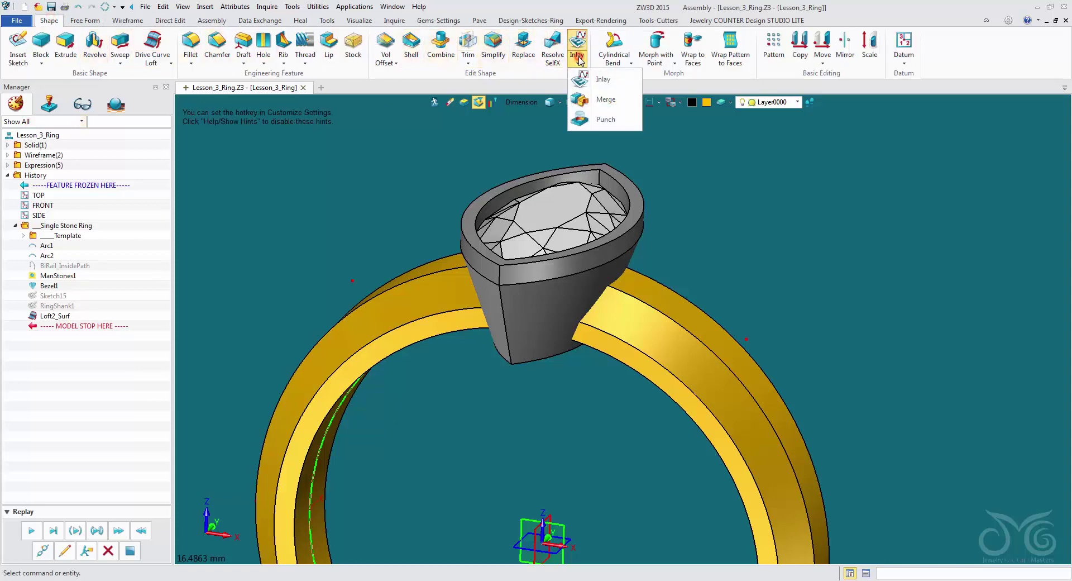
click(604, 99)
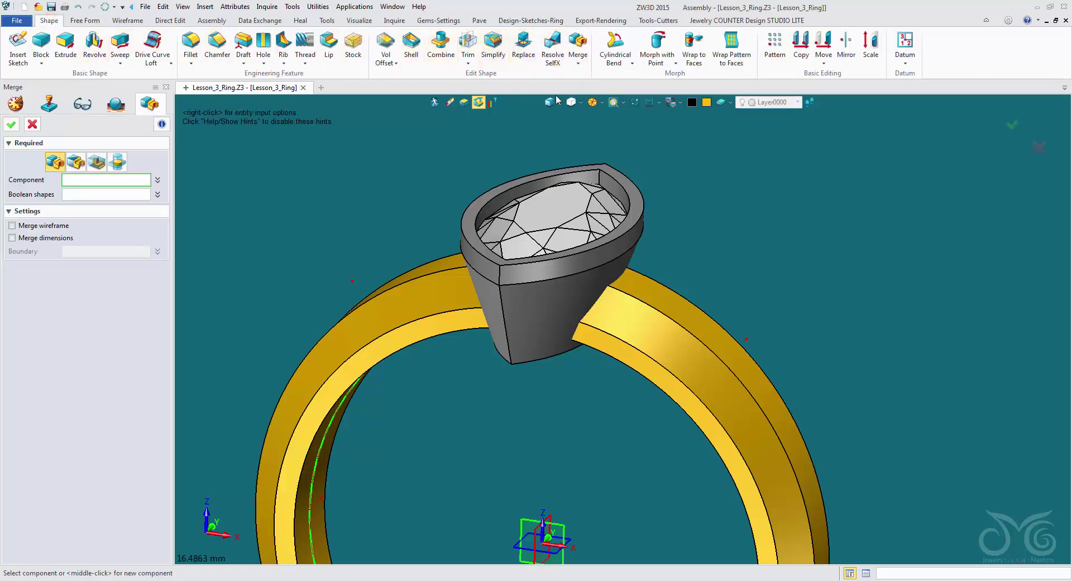
click(510, 280)
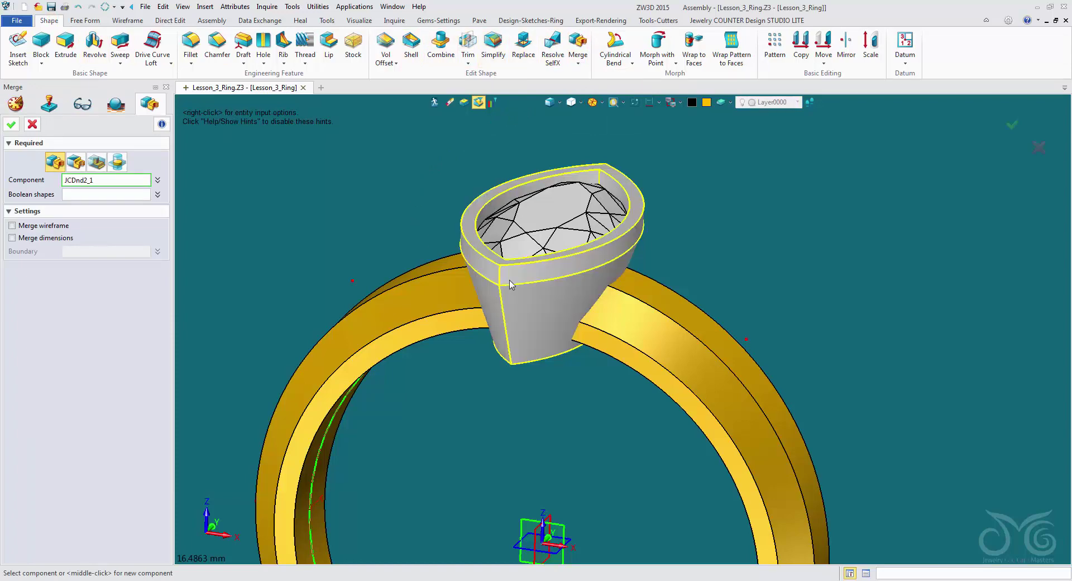
click(509, 281)
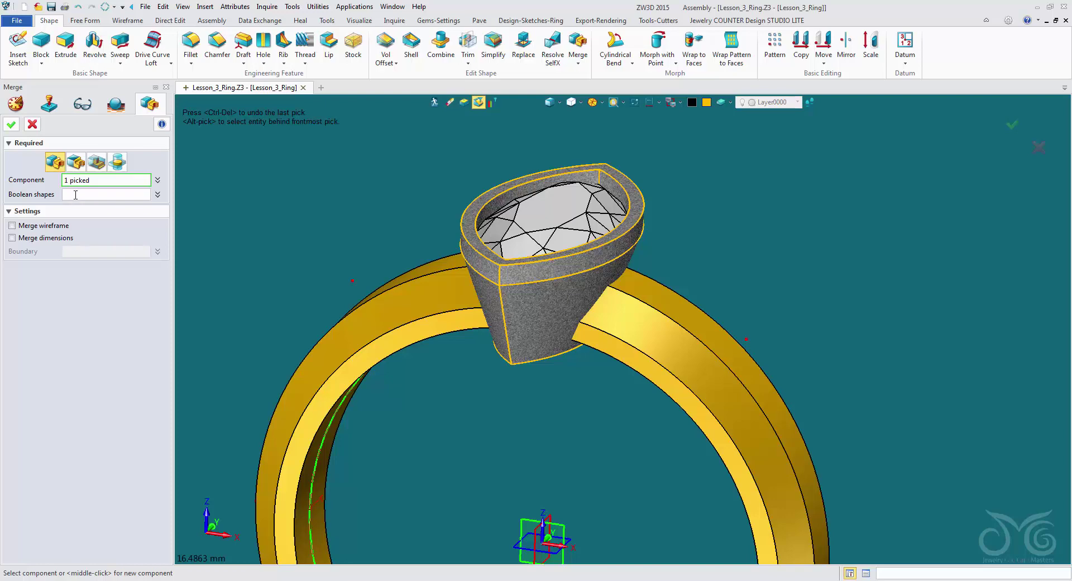
click(11, 124)
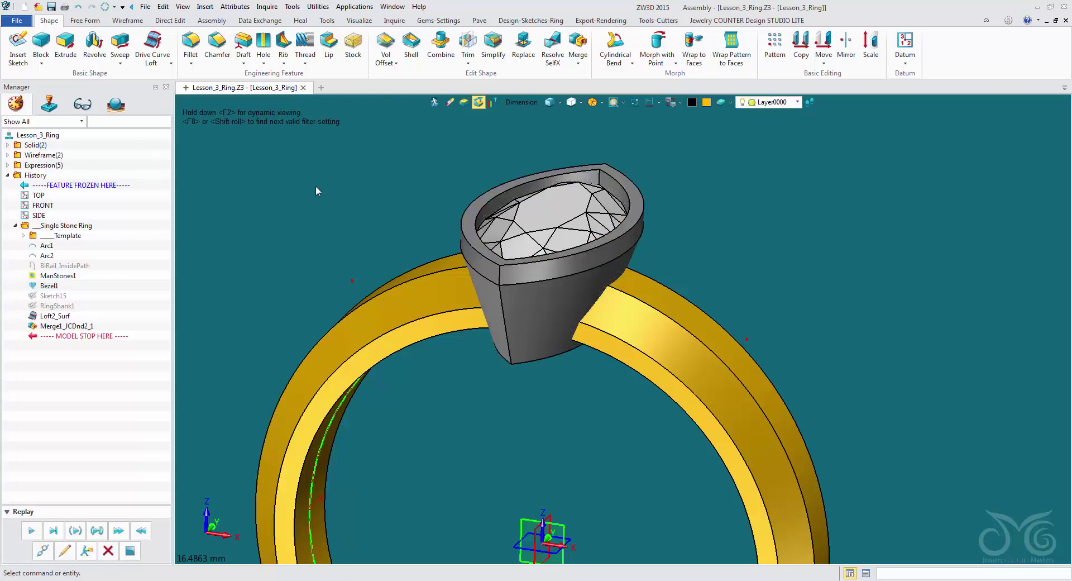
Set the pick filter to Shape and trim the shank with the two inner faces of the bezel opening.
click(522, 104)
click(538, 207)
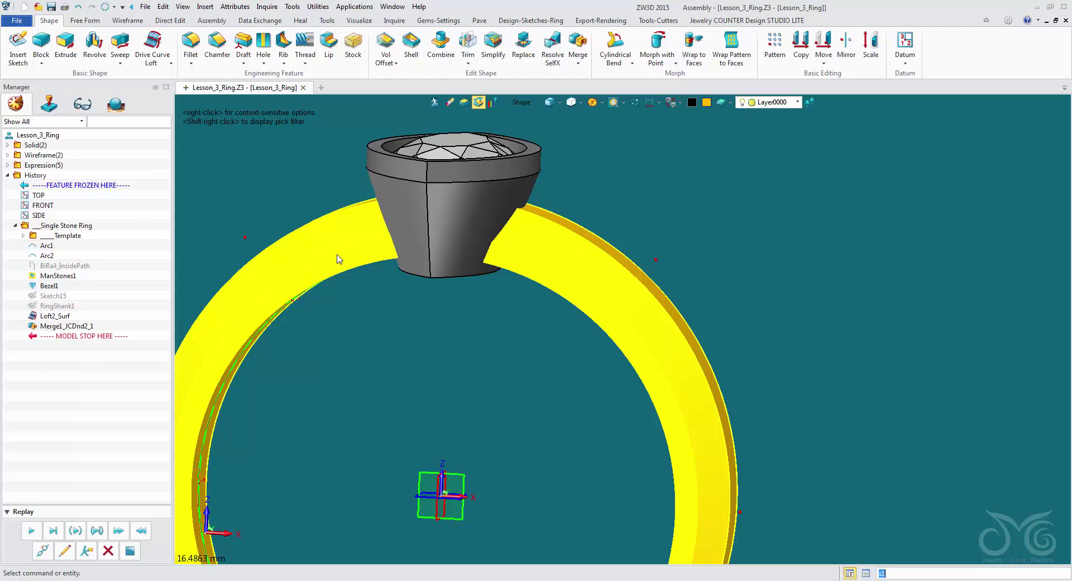
middle_drag(443, 253, 455, 294)
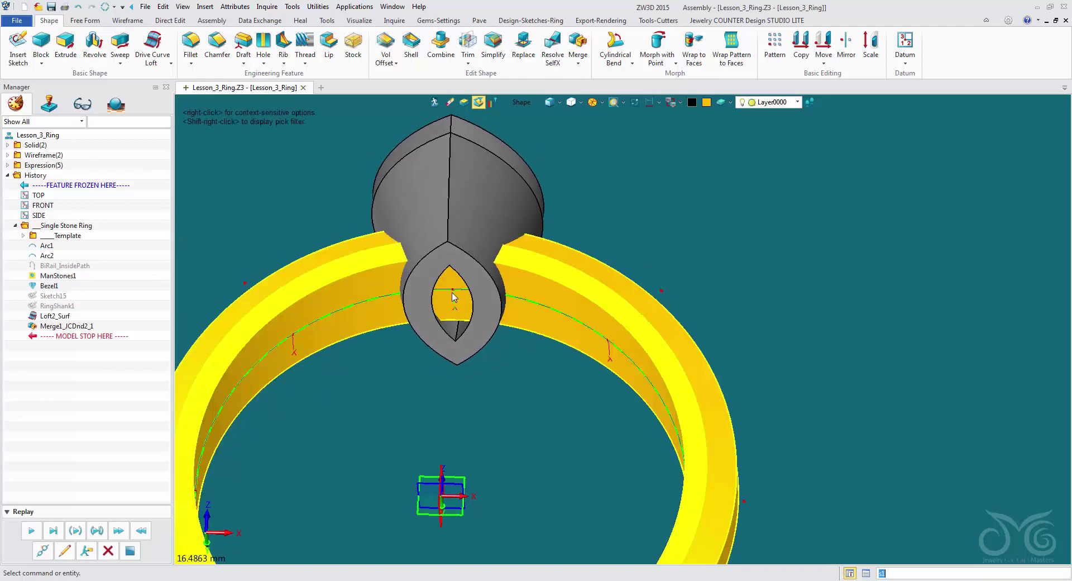
scroll(454, 296, up, 4)
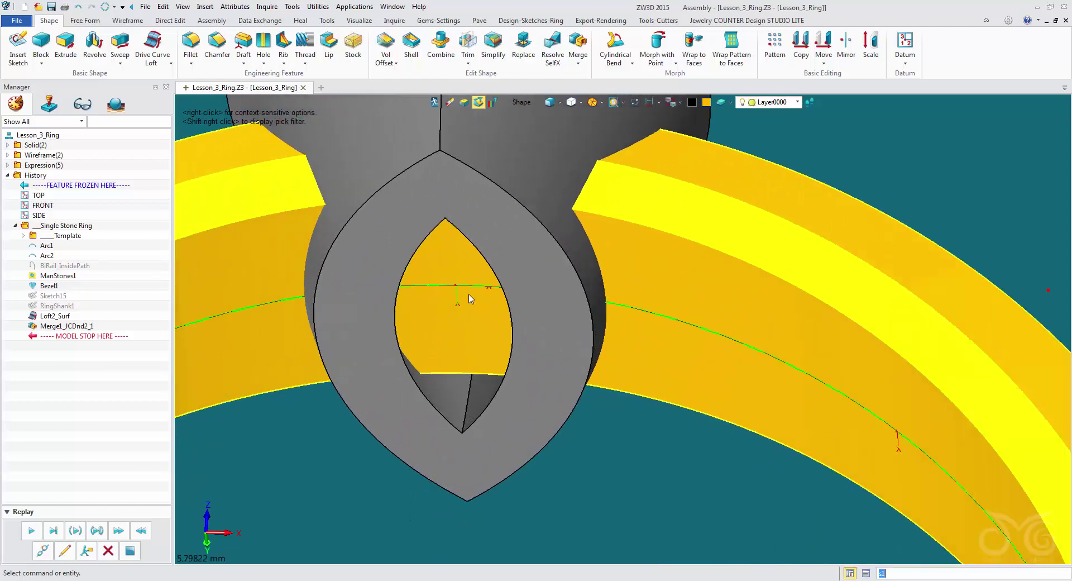
click(470, 40)
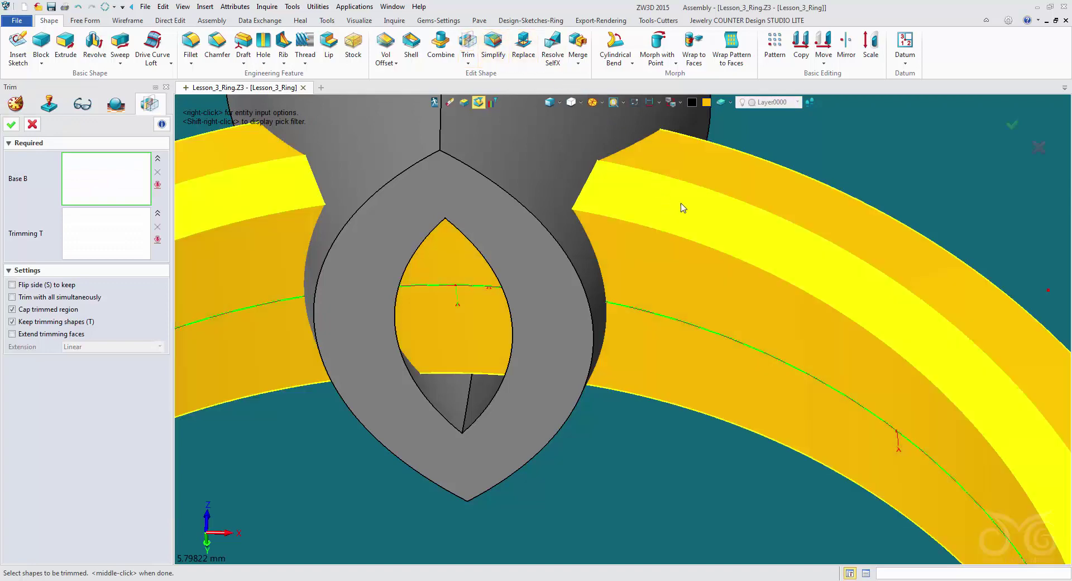
click(704, 212)
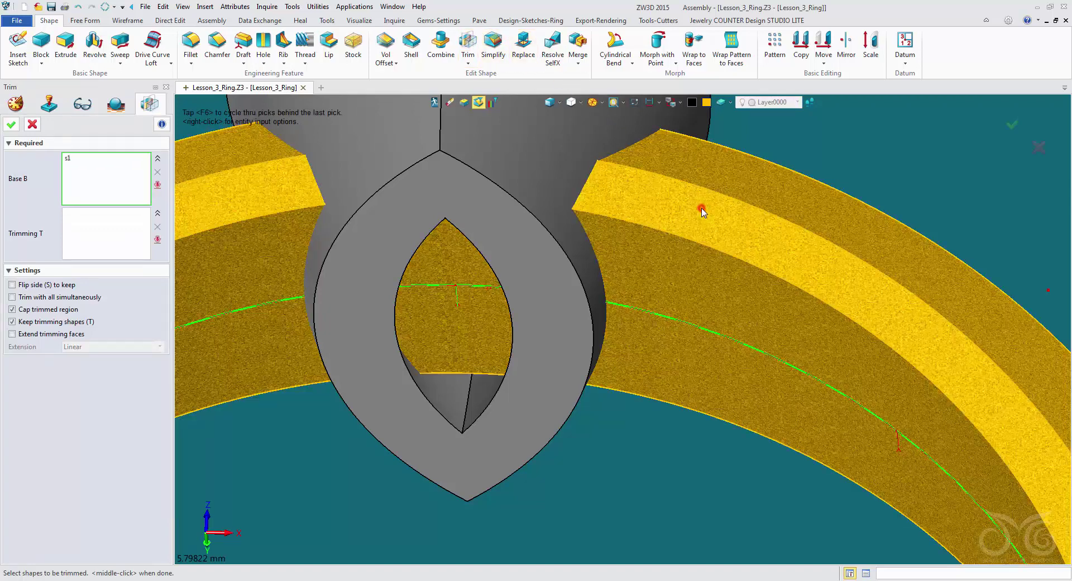
click(94, 244)
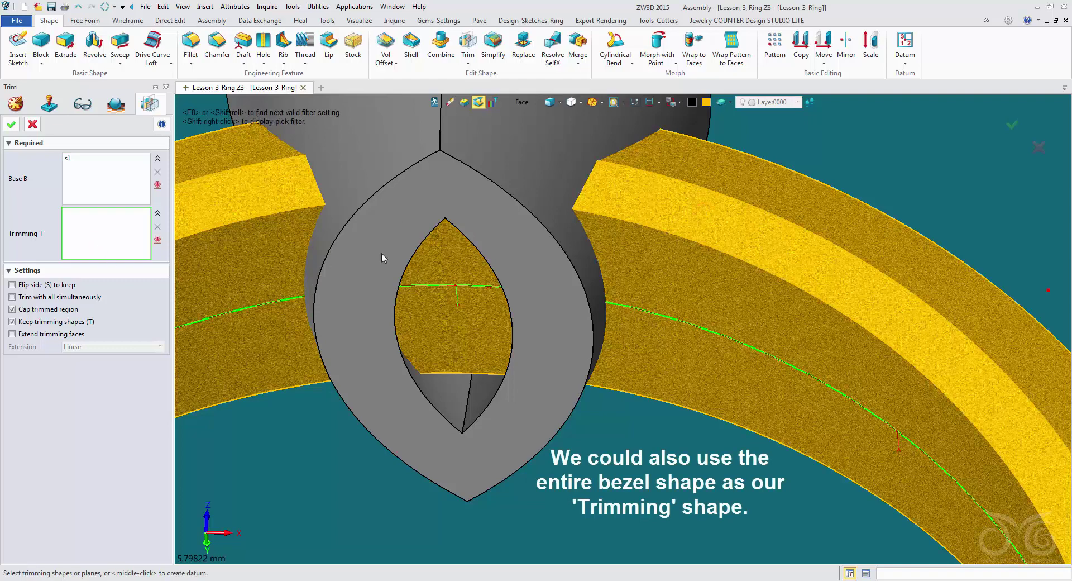
click(441, 391)
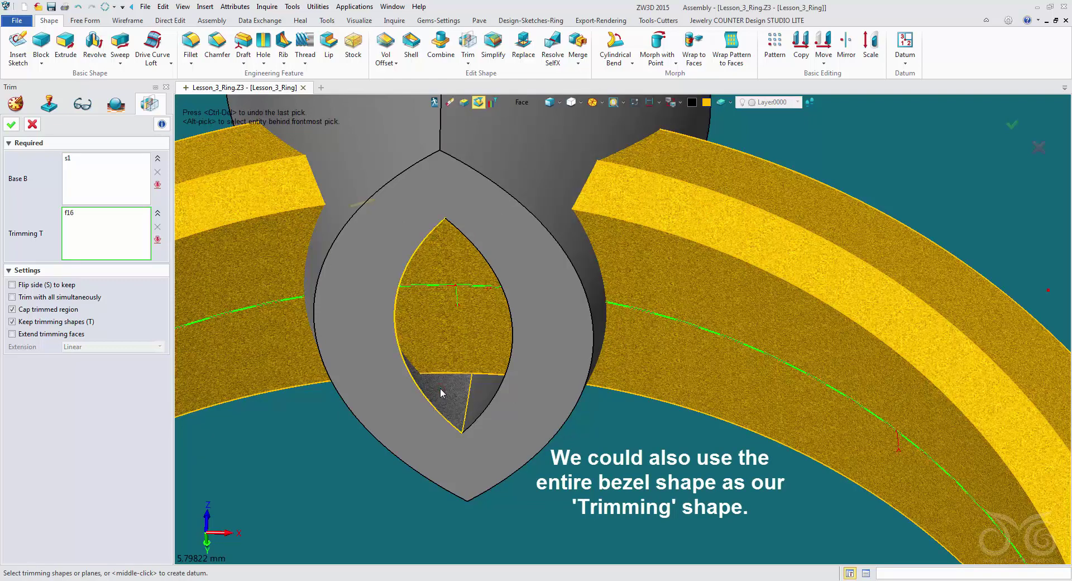
click(483, 395)
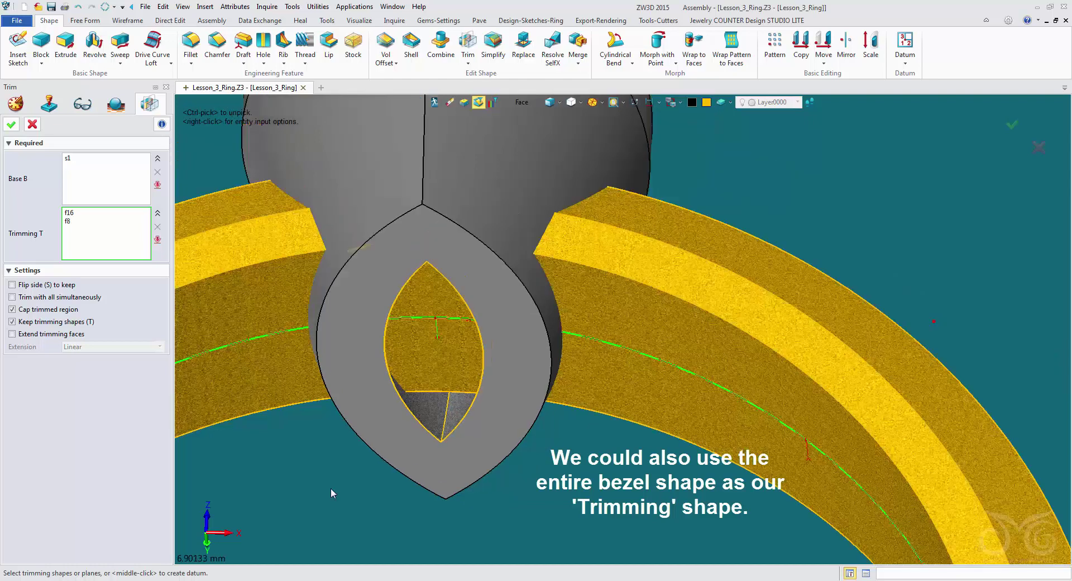
scroll(331, 487, down, 3)
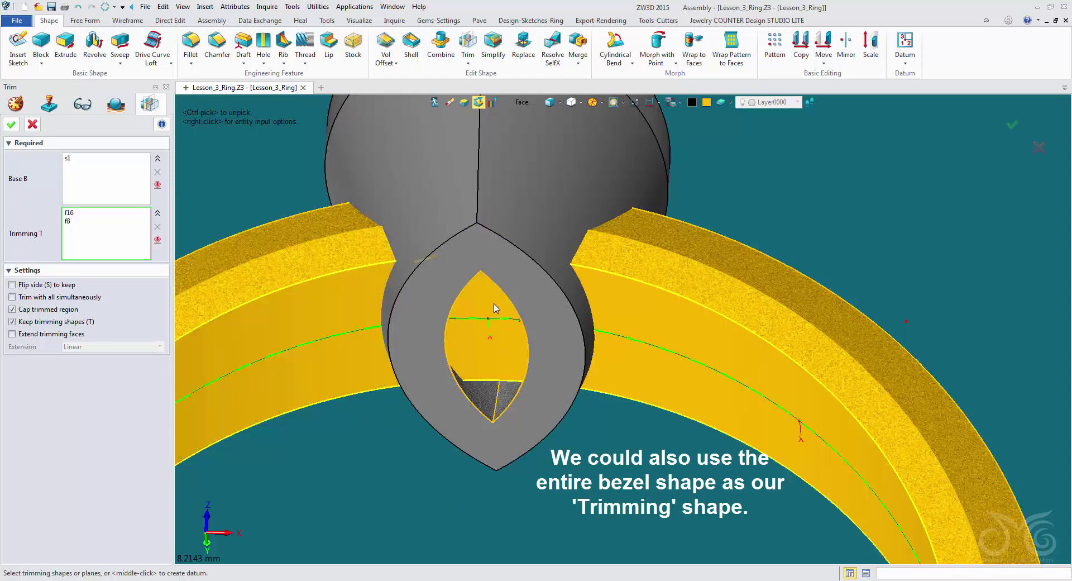
click(11, 124)
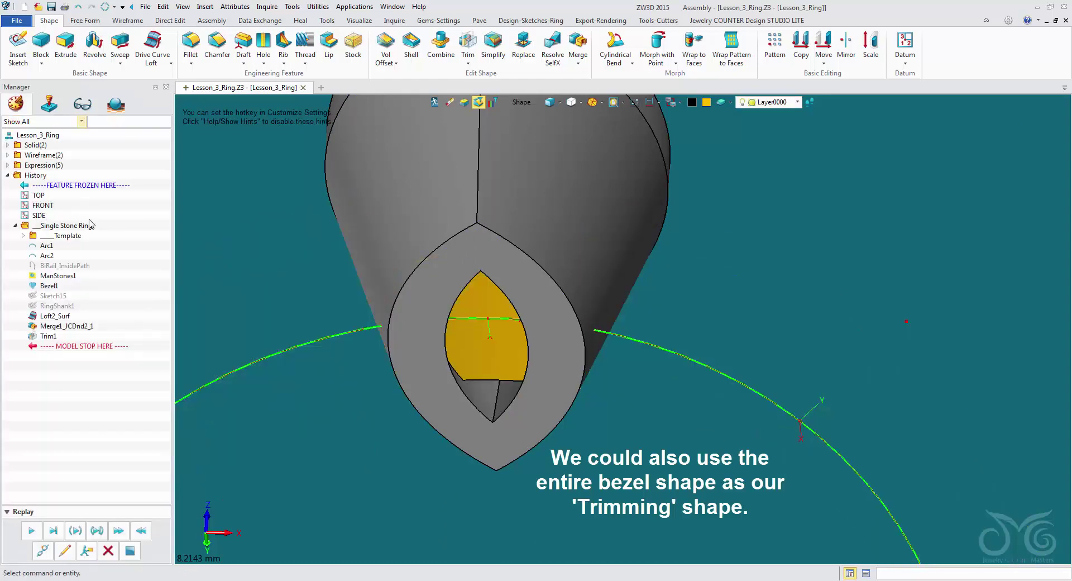
Redefine the shank trim with Flip side to keep turned on, and check the opening under the diamond.
right_click(240, 223)
click(243, 216)
click(50, 284)
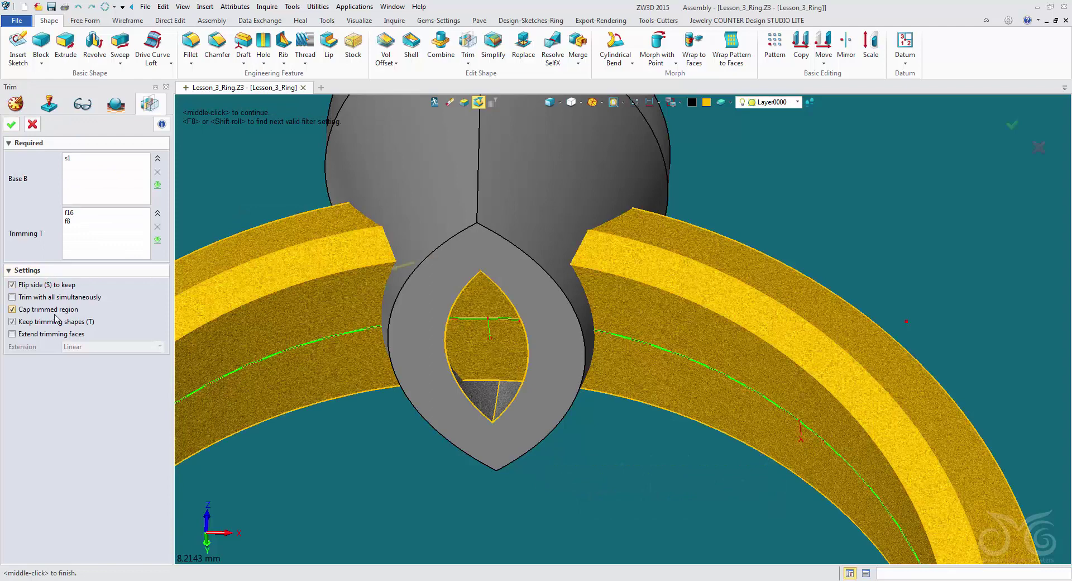
click(11, 124)
middle_drag(375, 467, 366, 438)
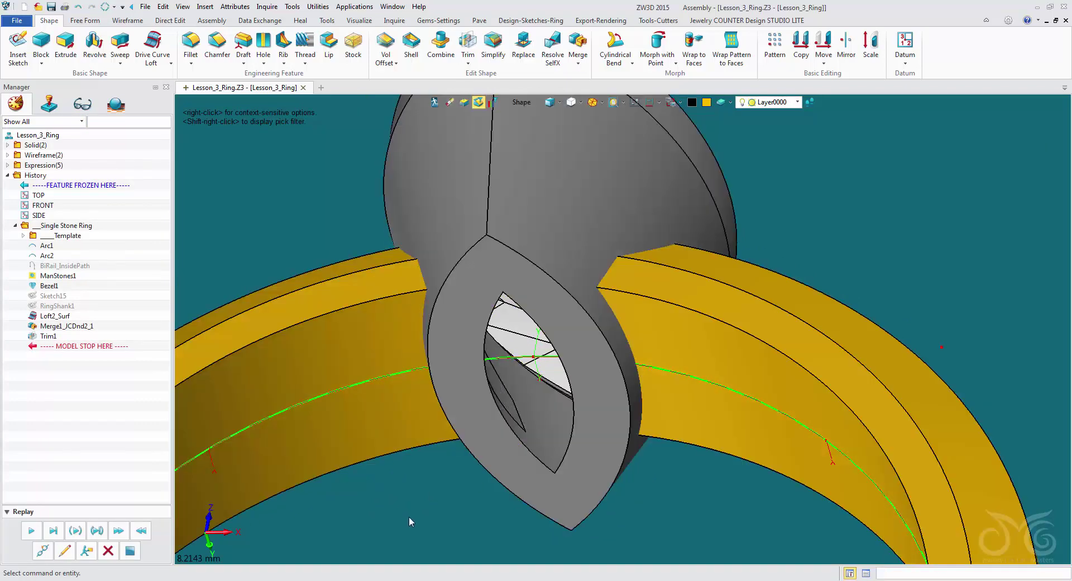
scroll(420, 522, down, 3)
middle_drag(409, 500, 504, 334)
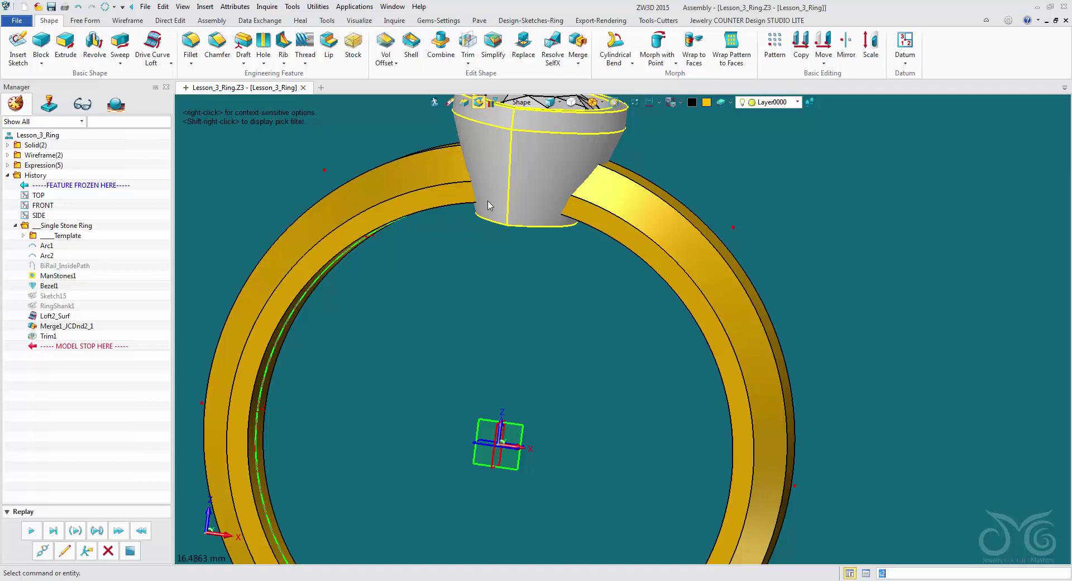
Set up a two-sided Extrude of the inner ring sketch reaching past both bezel ends, from about -7.87 mm to about 7.18 mm.
middle_drag(481, 249, 637, 213)
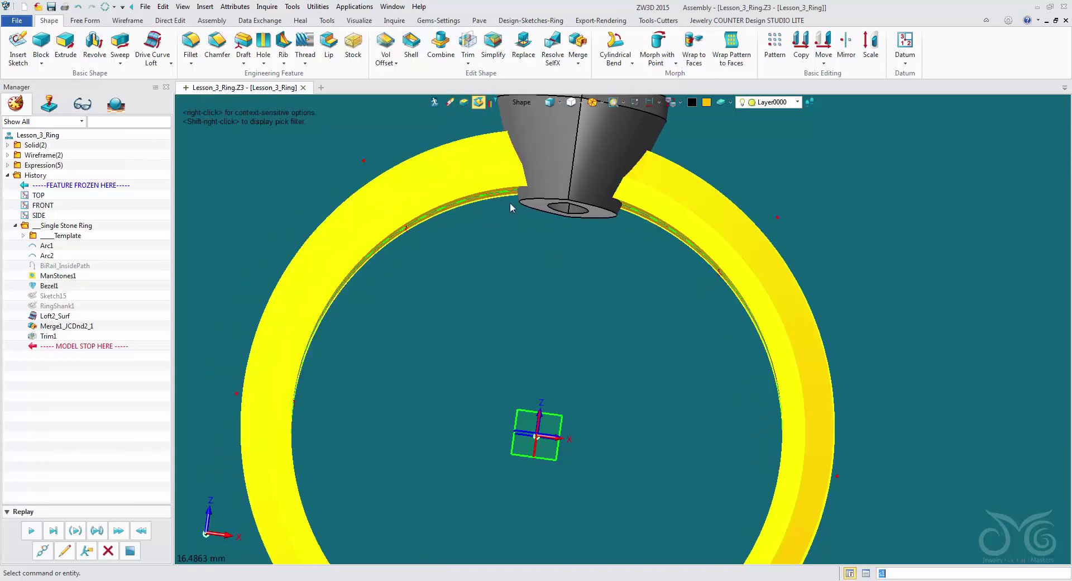
middle_drag(449, 246, 301, 115)
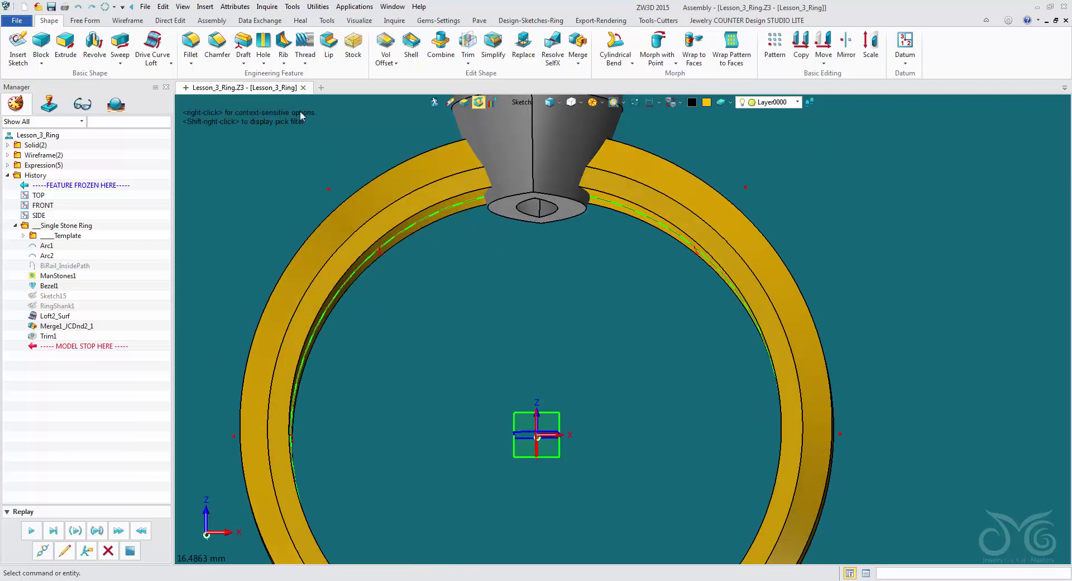
click(65, 45)
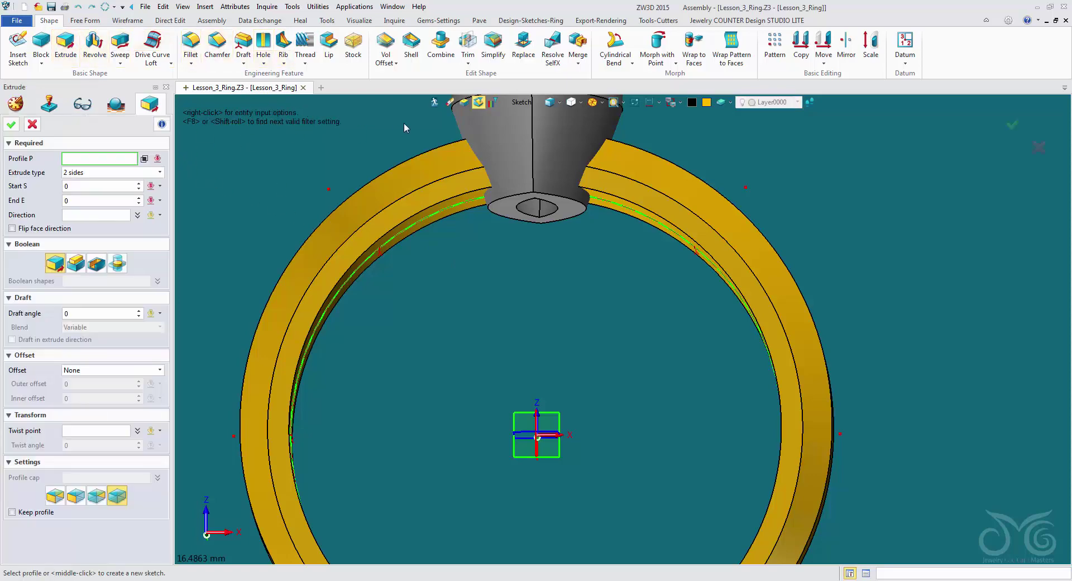
middle_drag(432, 277, 454, 222)
click(452, 220)
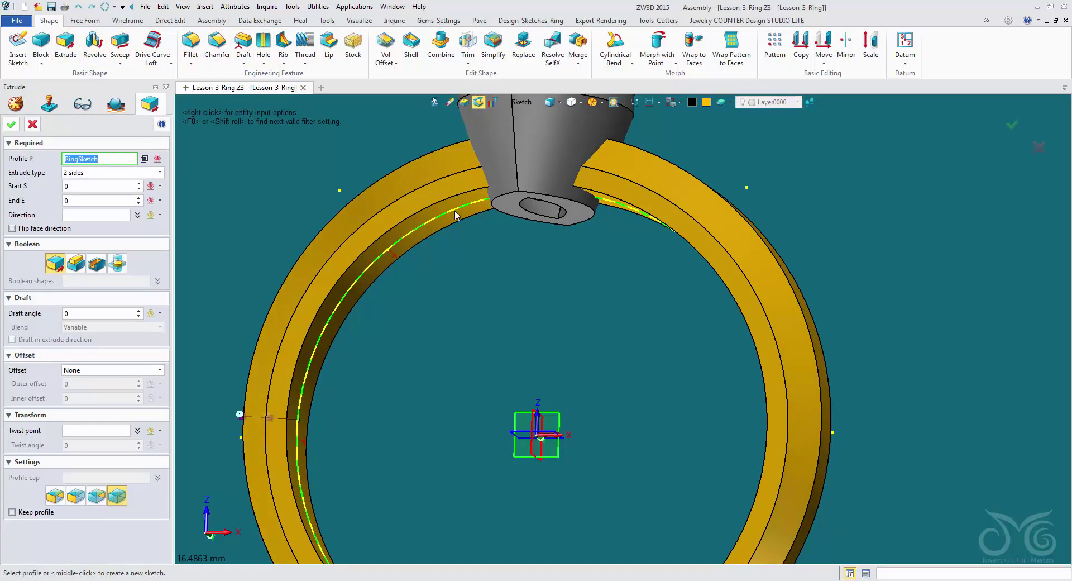
middle_drag(463, 294, 476, 332)
click(475, 333)
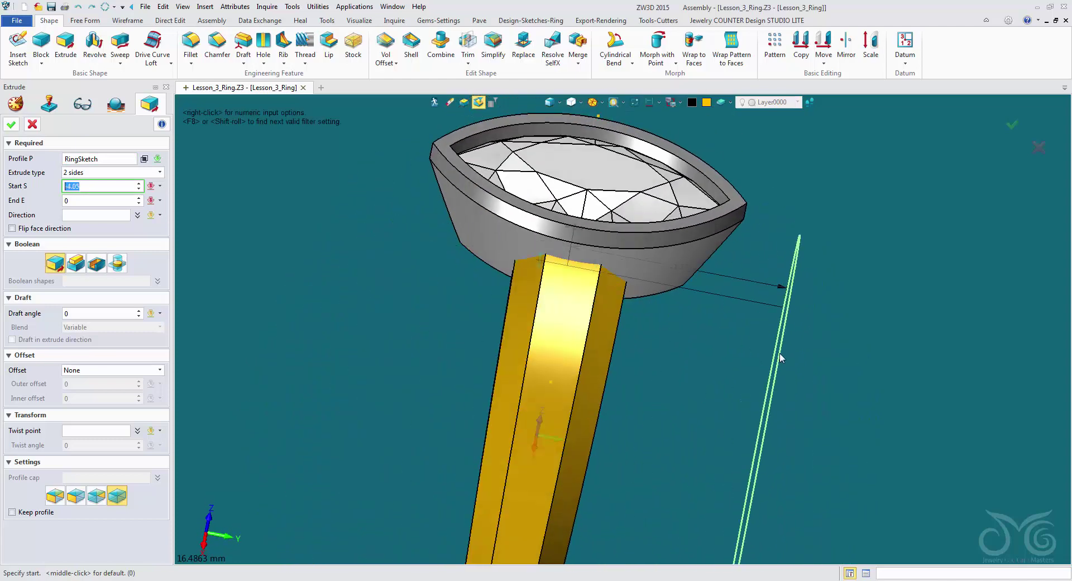
click(289, 272)
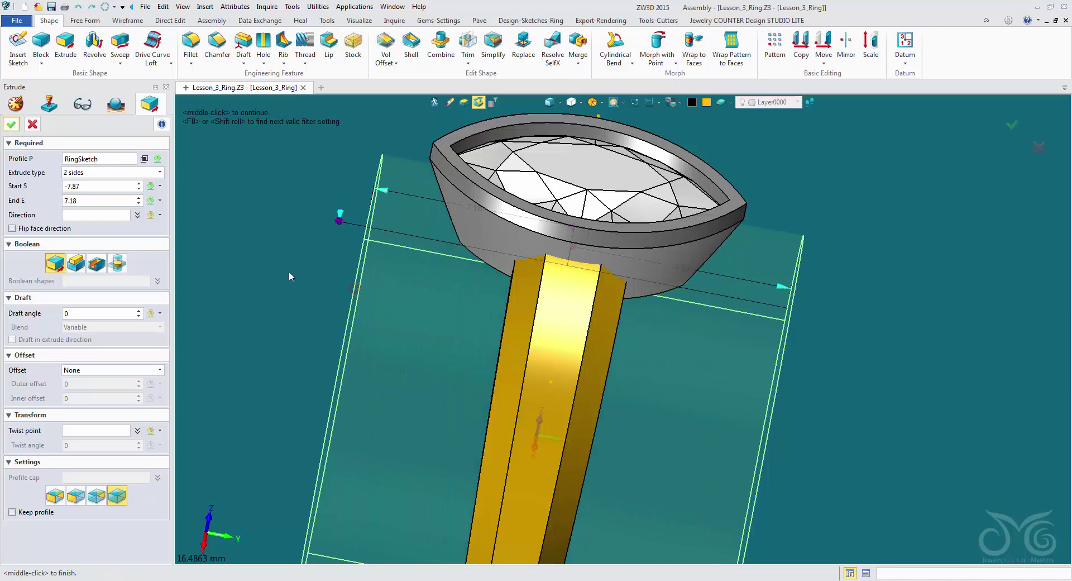
middle_drag(282, 328, 384, 337)
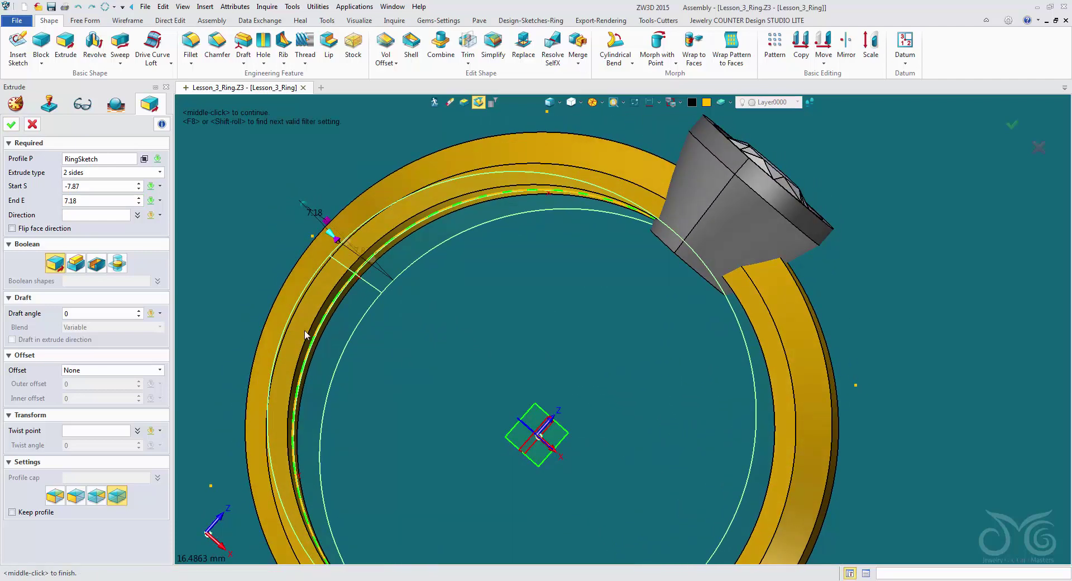
Apply the ring sketch extrusion as a Boolean remove to cut the bezel flush with the finger hole, and inspect the ring.
click(96, 263)
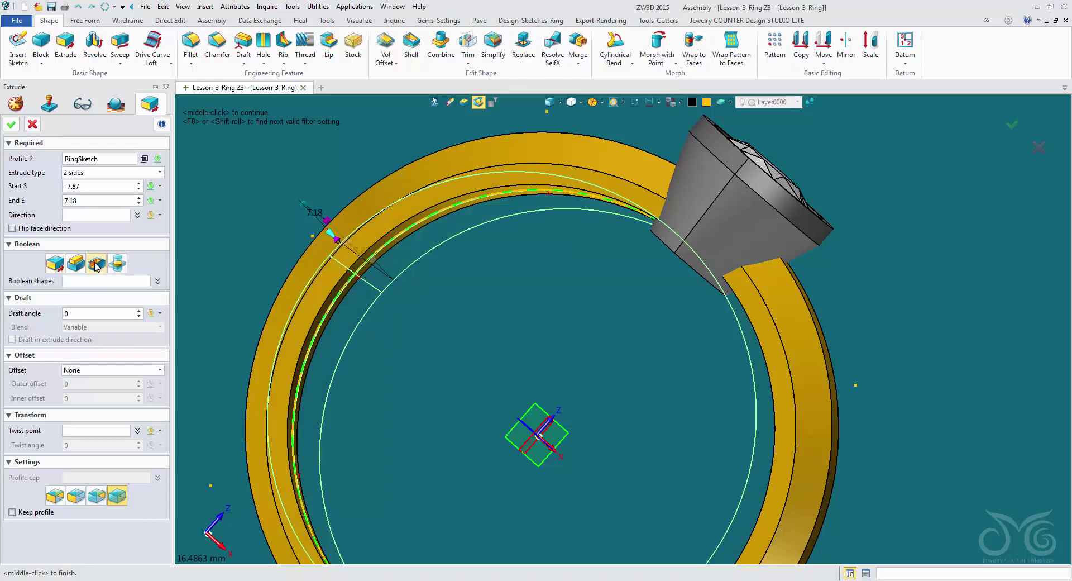
middle_drag(619, 351, 519, 282)
click(56, 265)
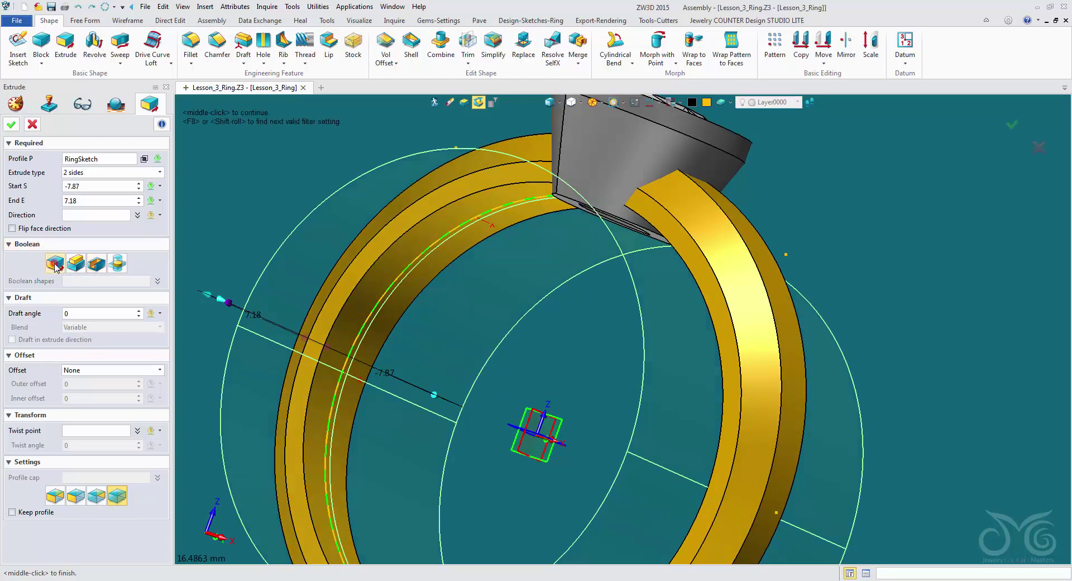
click(98, 265)
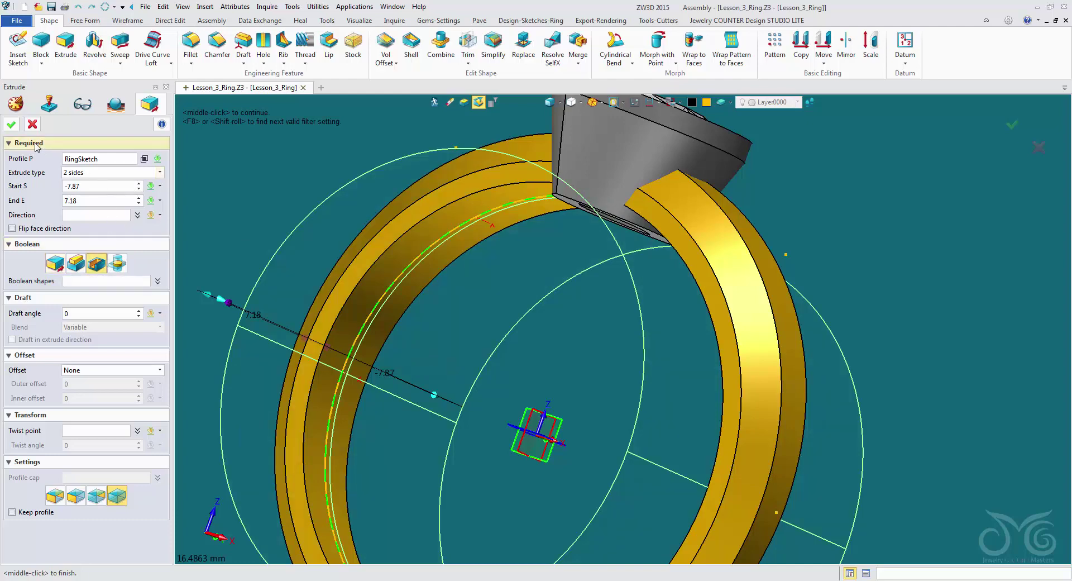
click(12, 124)
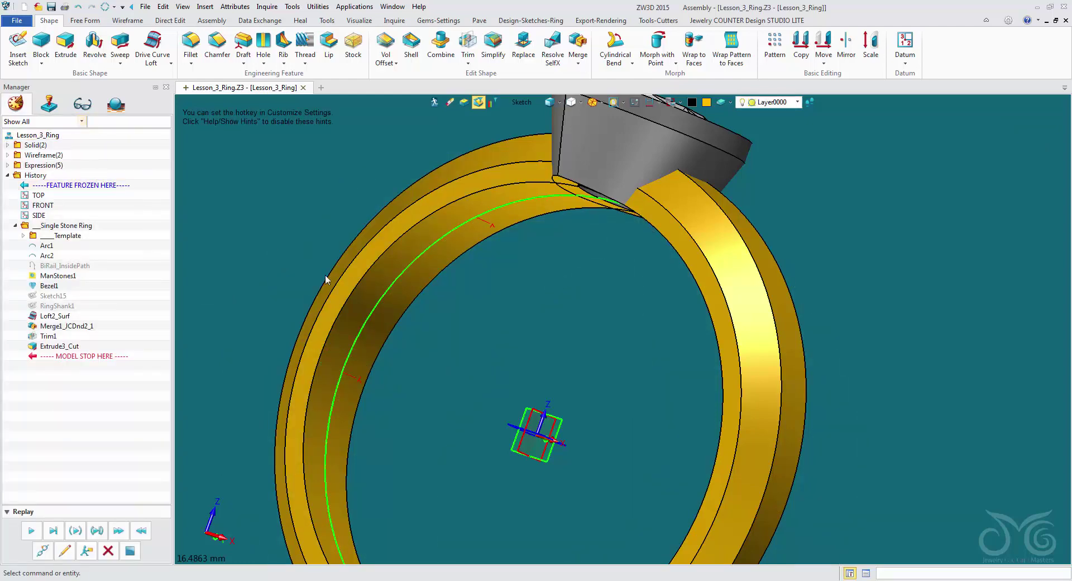
middle_drag(485, 347, 555, 219)
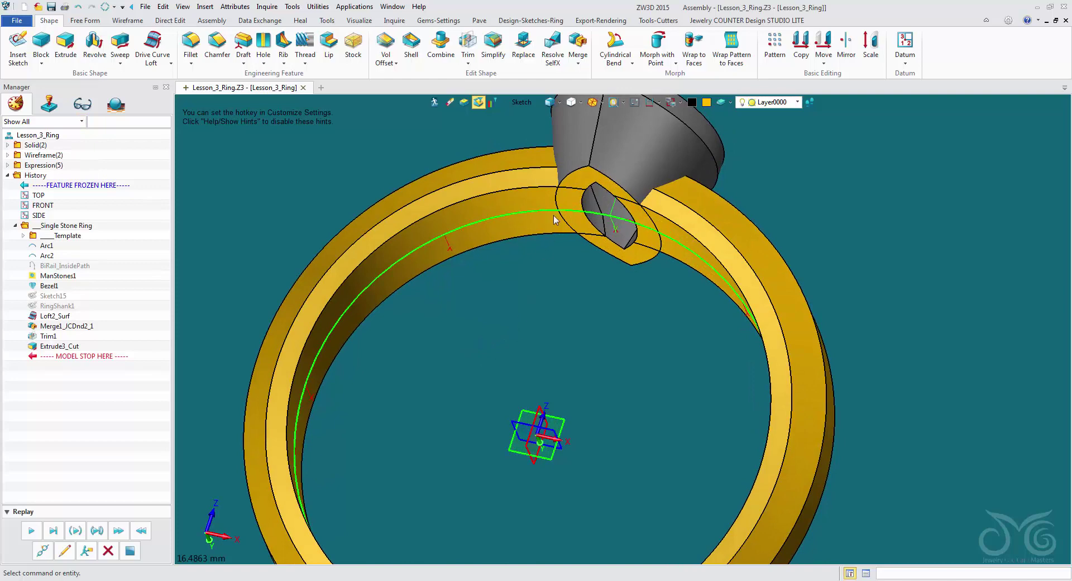
middle_drag(568, 307, 567, 266)
key(ctrl+f)
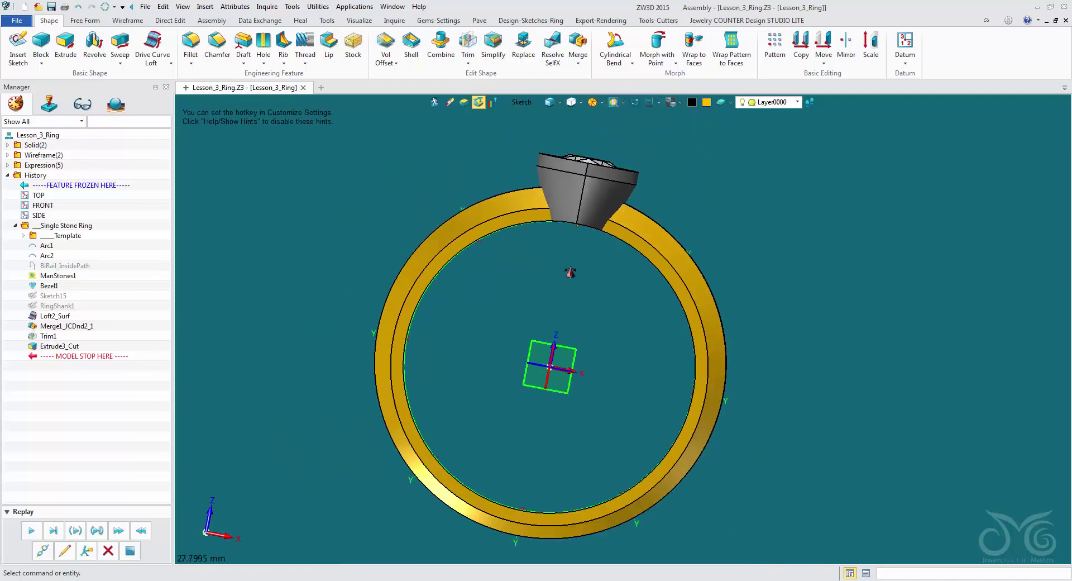
middle_drag(518, 257, 491, 246)
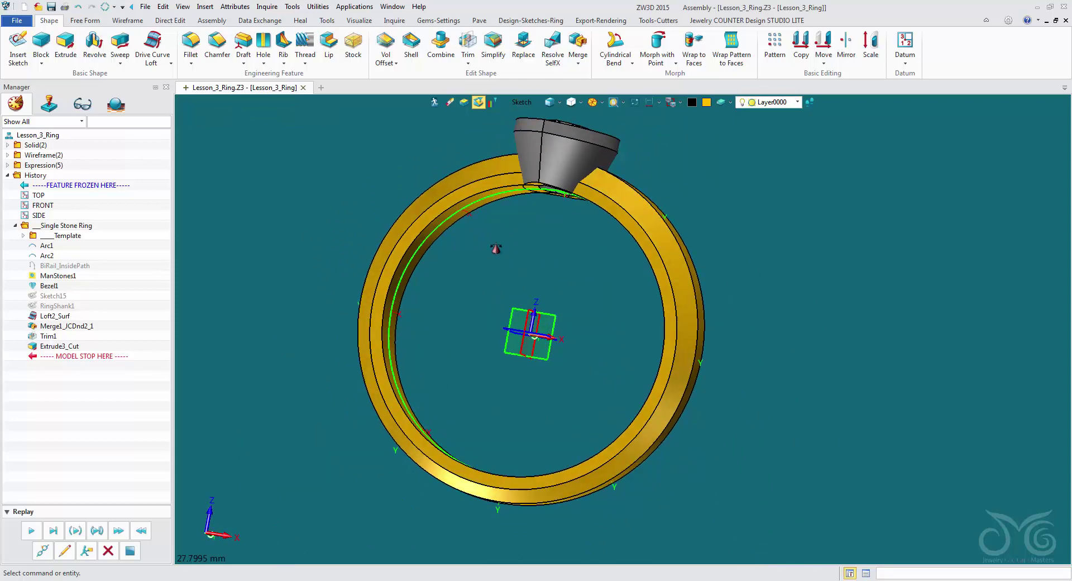
middle_drag(531, 231, 538, 227)
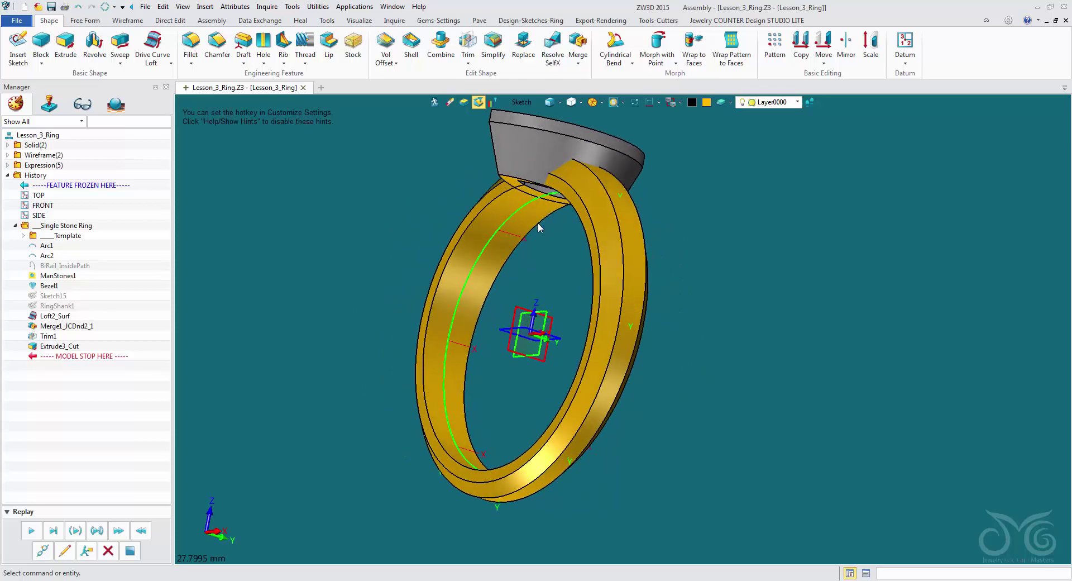
Fillet the two inner edges of the shank along the finger hole with a 0.4 mm radius.
click(190, 41)
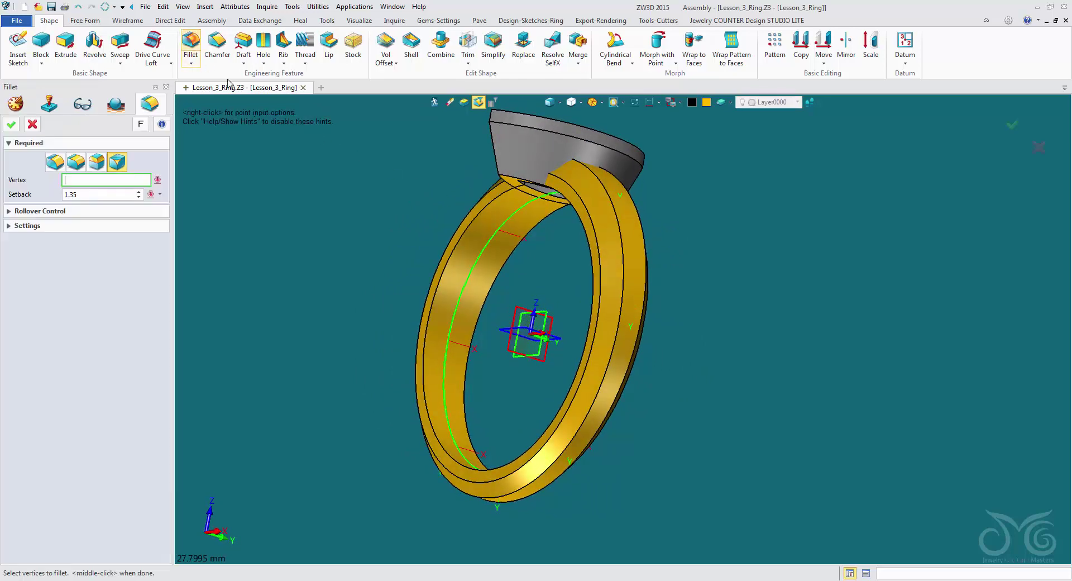
click(55, 162)
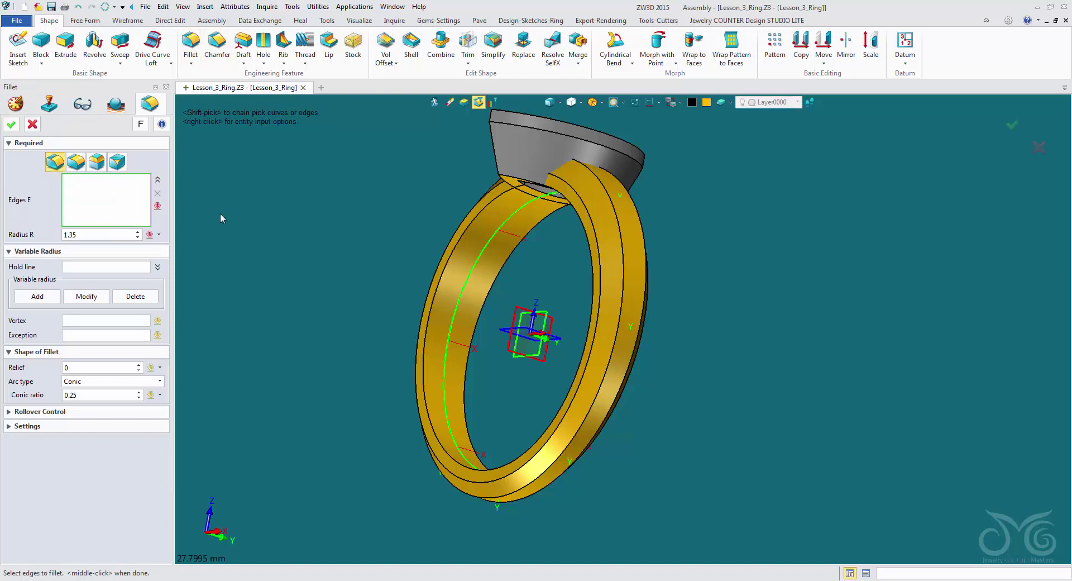
middle_drag(320, 232, 360, 220)
scroll(401, 209, up, 3)
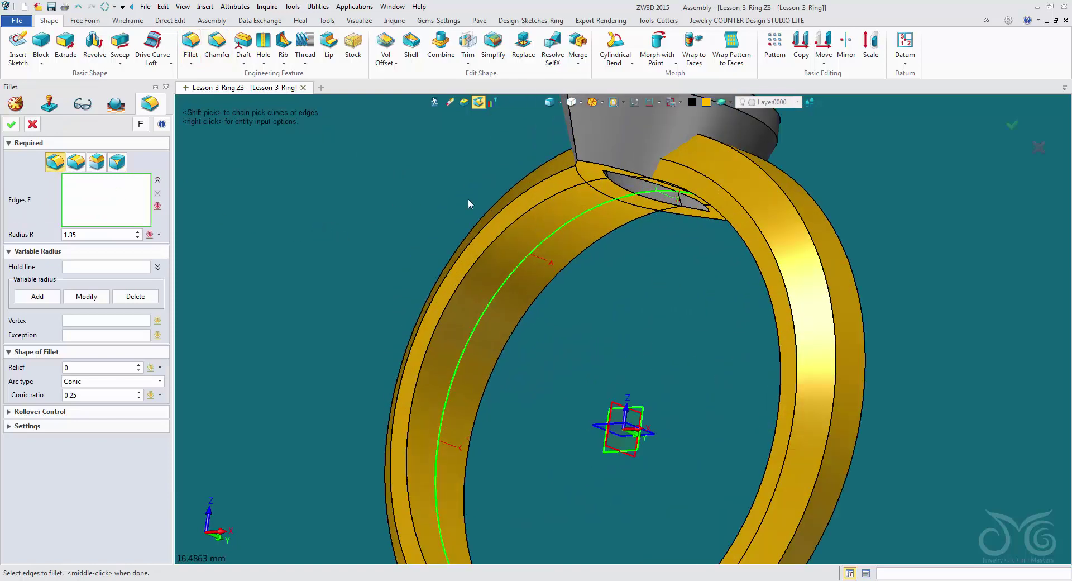
click(544, 189)
right_drag(693, 309, 599, 212)
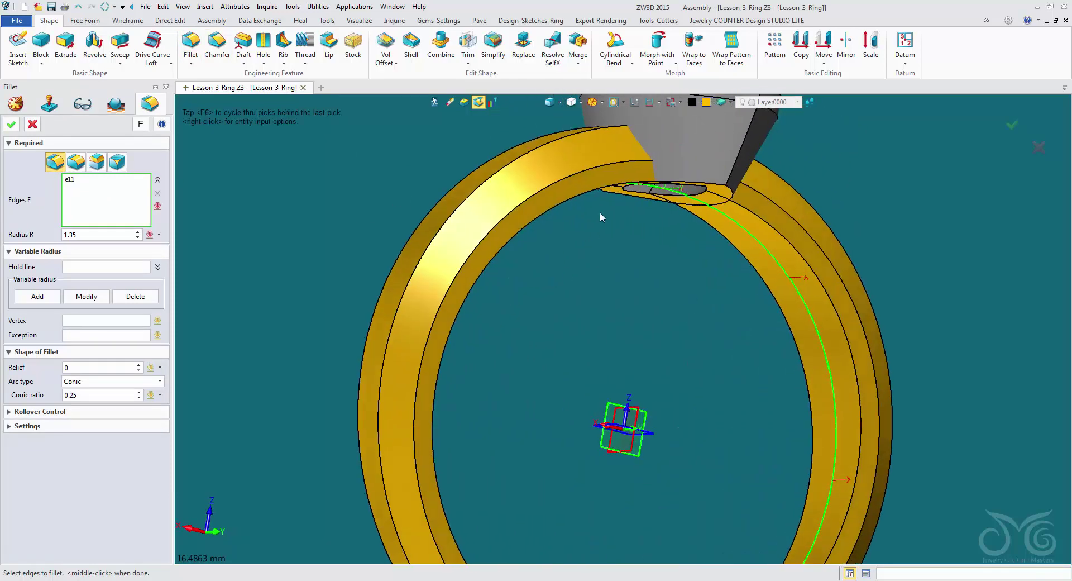
click(601, 187)
right_drag(546, 276, 538, 246)
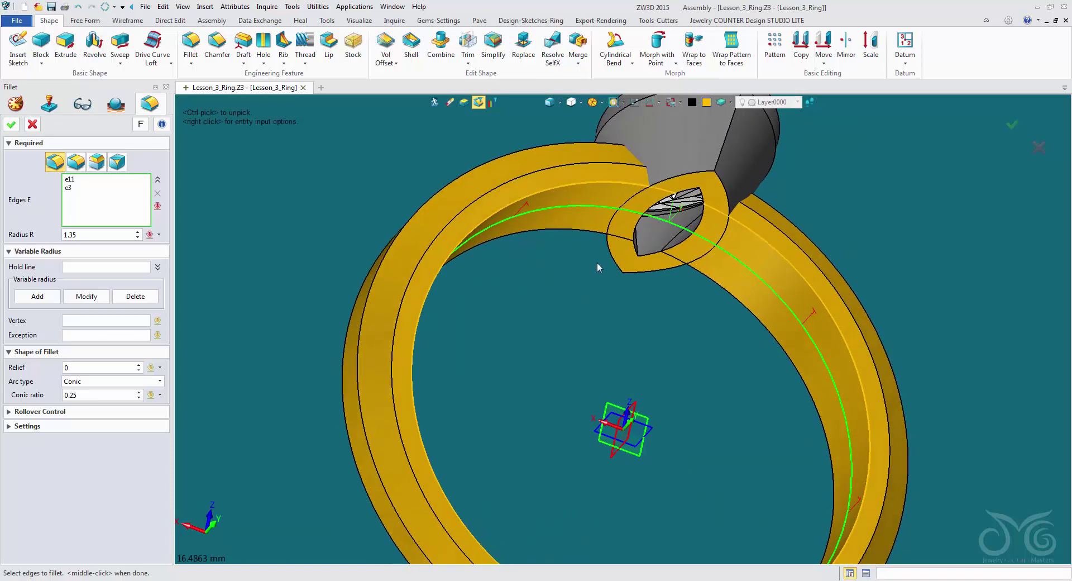
scroll(591, 267, up, 3)
click(93, 234)
scroll(93, 234, down, 1)
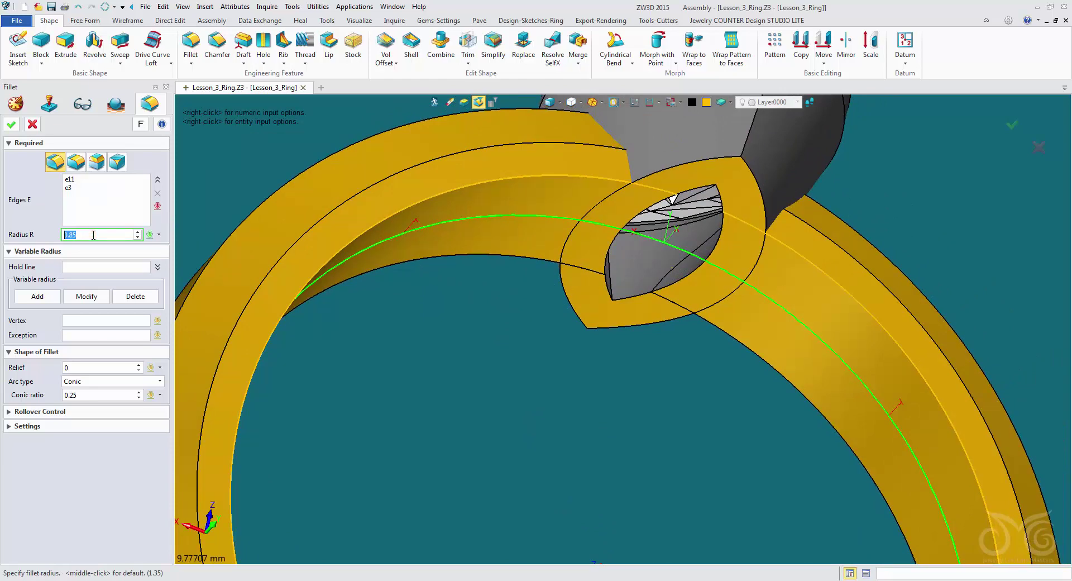
scroll(92, 234, down, 3)
scroll(91, 235, down, 1)
text(0.4)
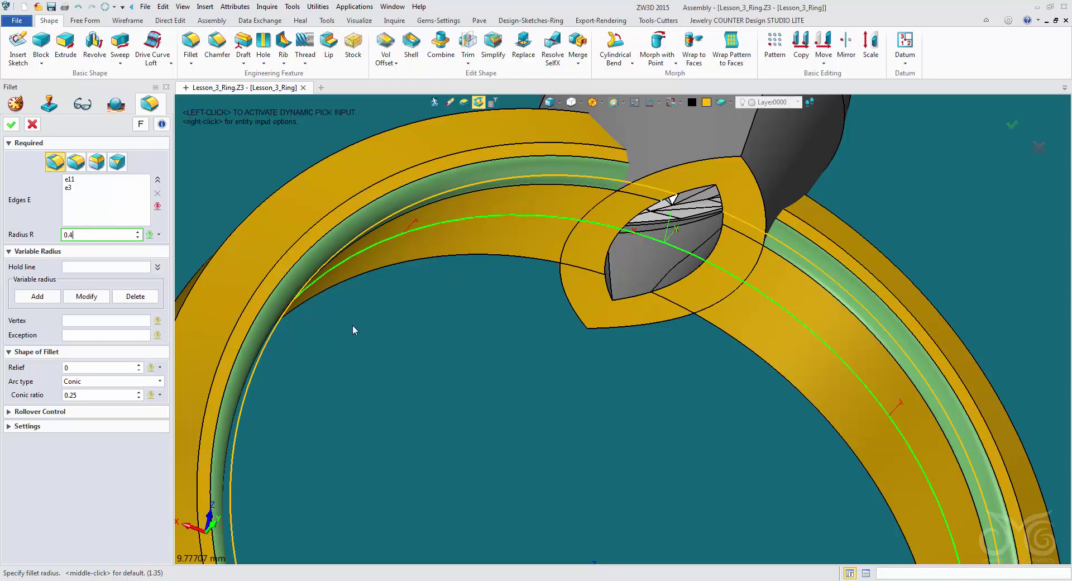
click(101, 220)
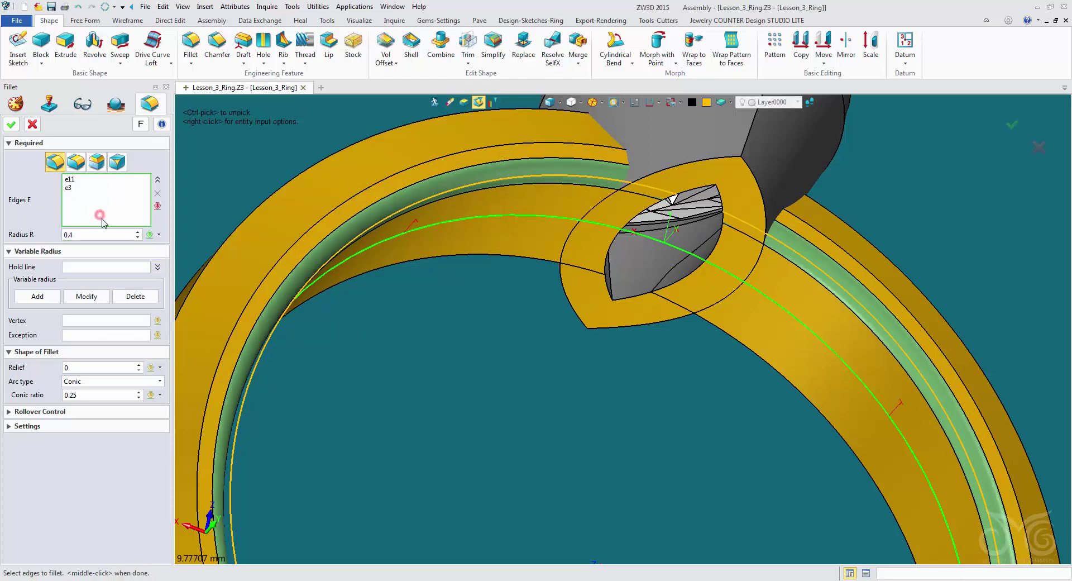
right_drag(409, 329, 412, 355)
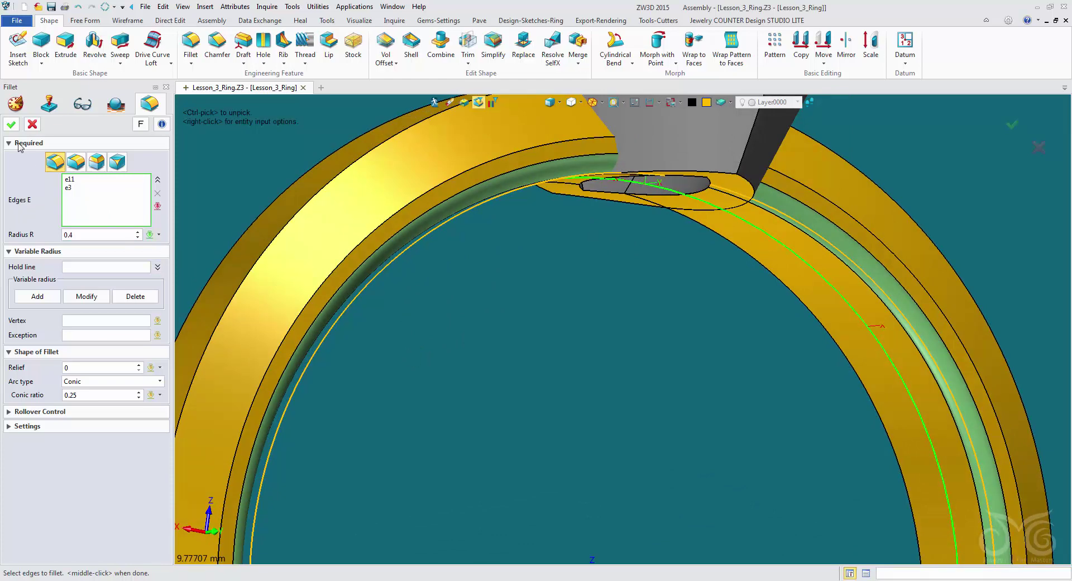
middle_click(470, 319)
Fillet the two bottom outer edges of the bezel at the finger hole with a 0.4 mm radius.
right_drag(471, 319, 502, 302)
middle_click(499, 300)
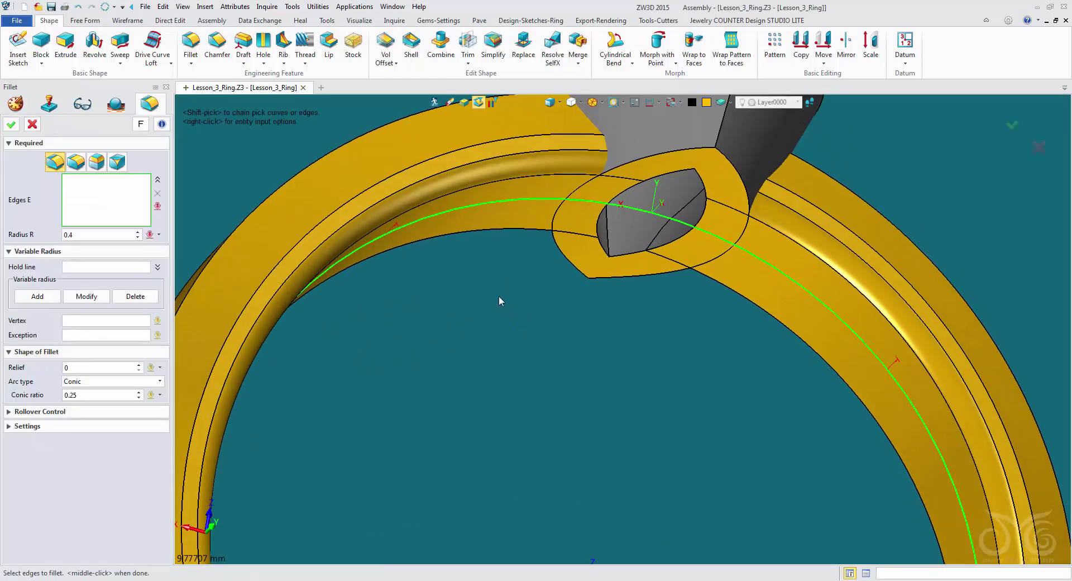
click(644, 160)
click(728, 168)
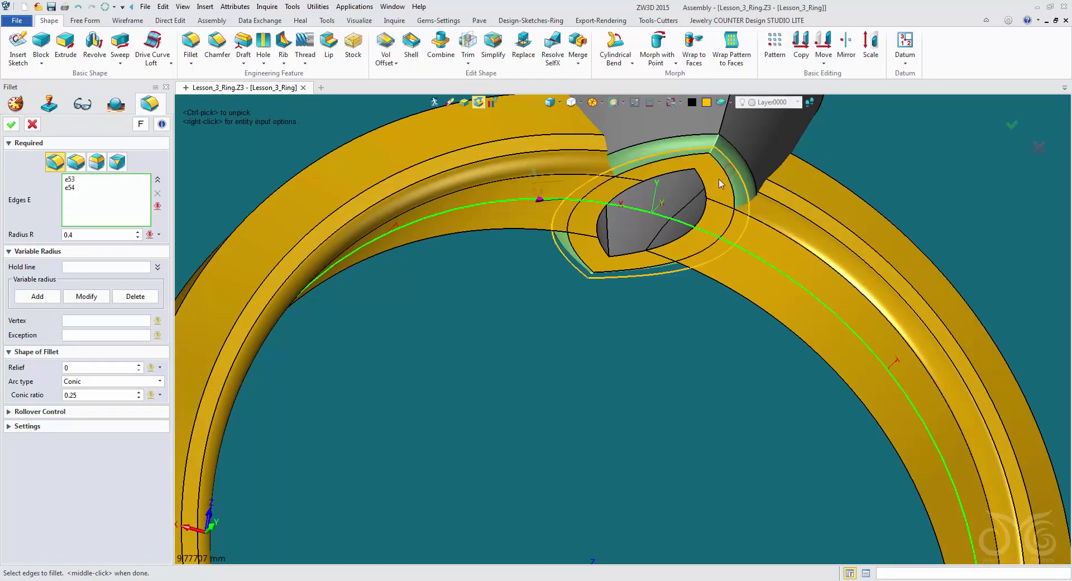
right_drag(607, 340, 551, 371)
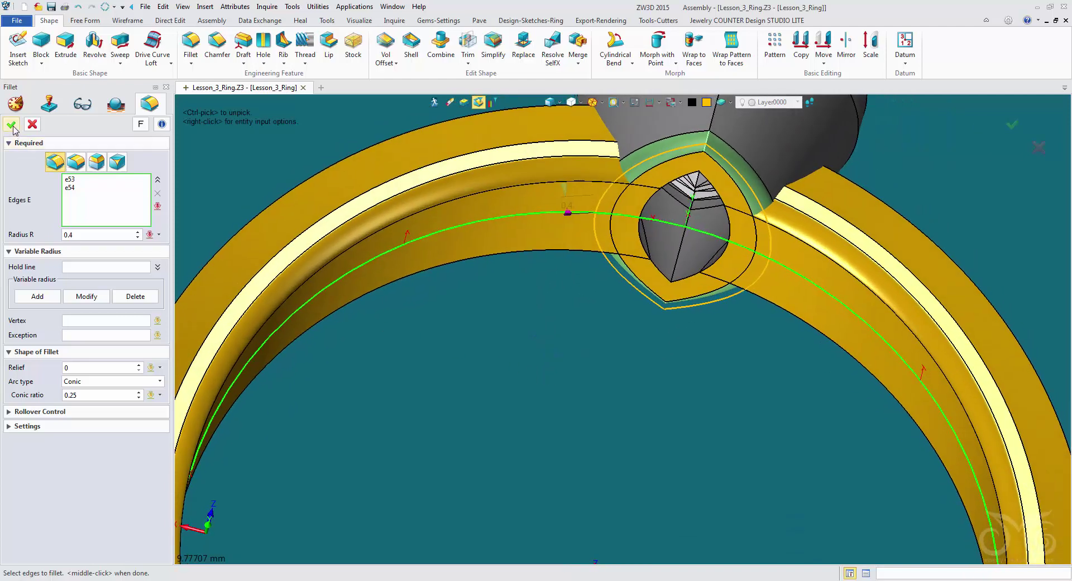
click(11, 124)
Set the pick filter to Shape and combine the bezel with the shank as a Boolean add, using the shank as base.
key(ctrl+f)
right_drag(545, 327, 616, 412)
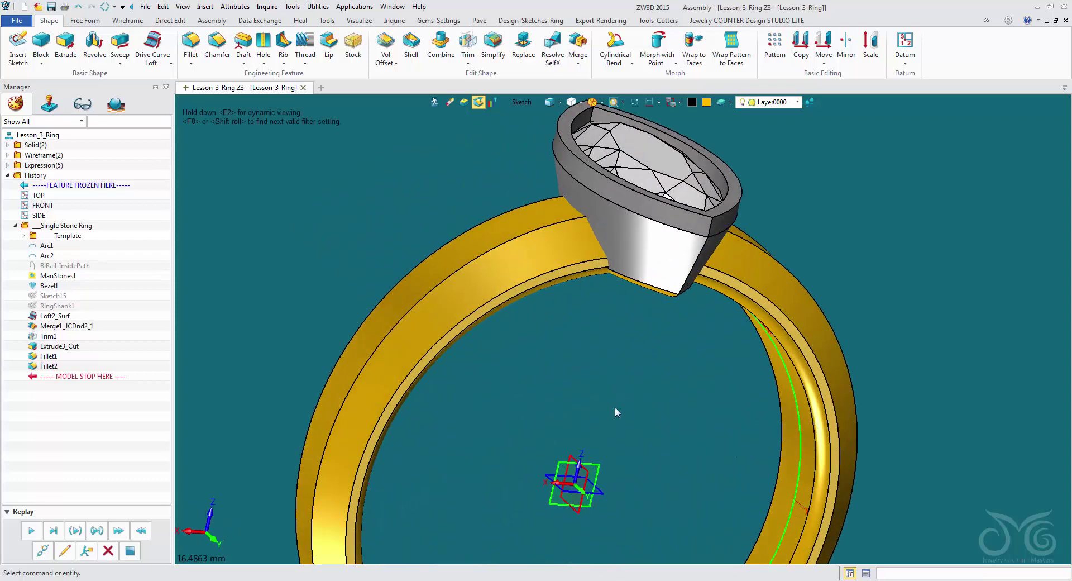
right_drag(588, 314, 569, 314)
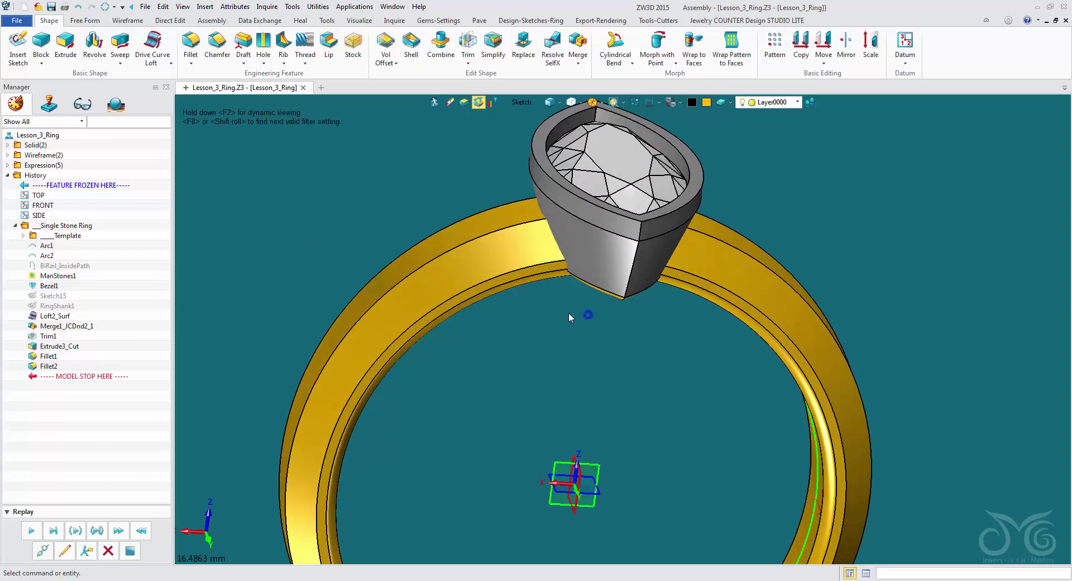
click(520, 102)
click(532, 204)
scroll(438, 153, down, 1)
click(441, 51)
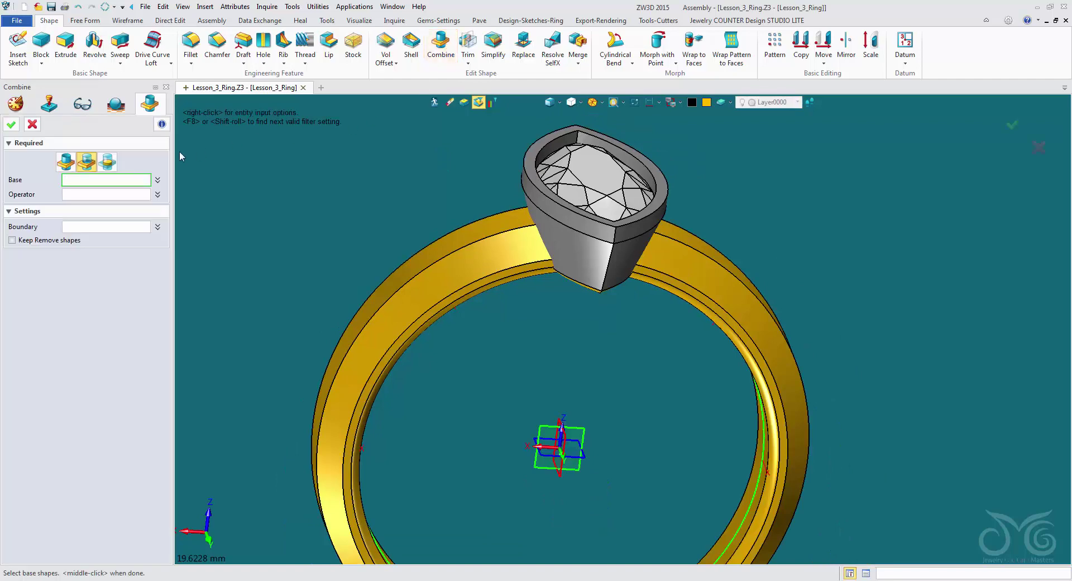
click(64, 161)
click(453, 258)
click(102, 194)
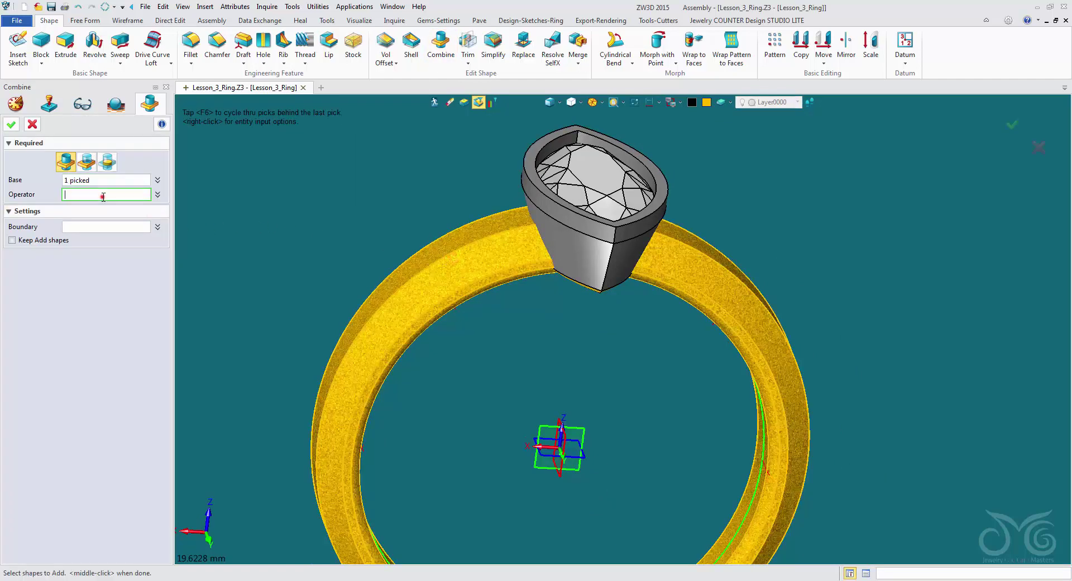
click(546, 213)
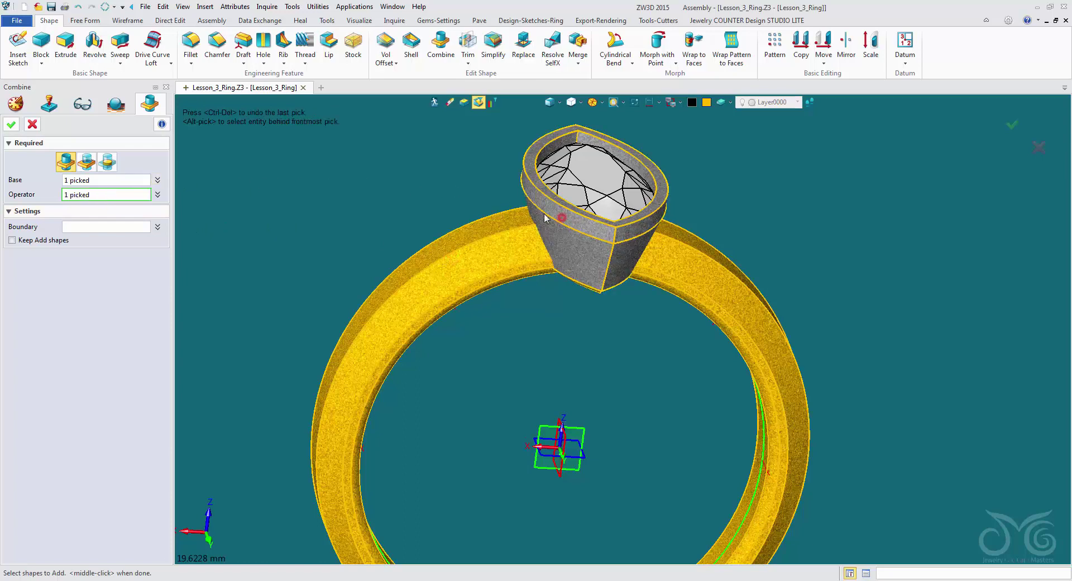
click(11, 124)
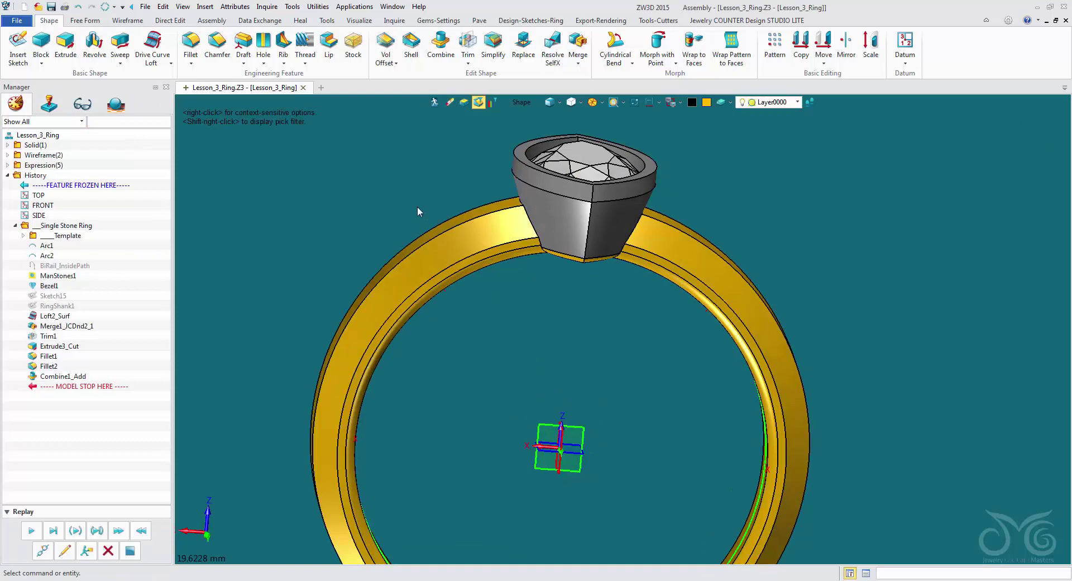
Recolor the faces of the combined ring shape to gray.
middle_drag(397, 184, 427, 205)
click(445, 246)
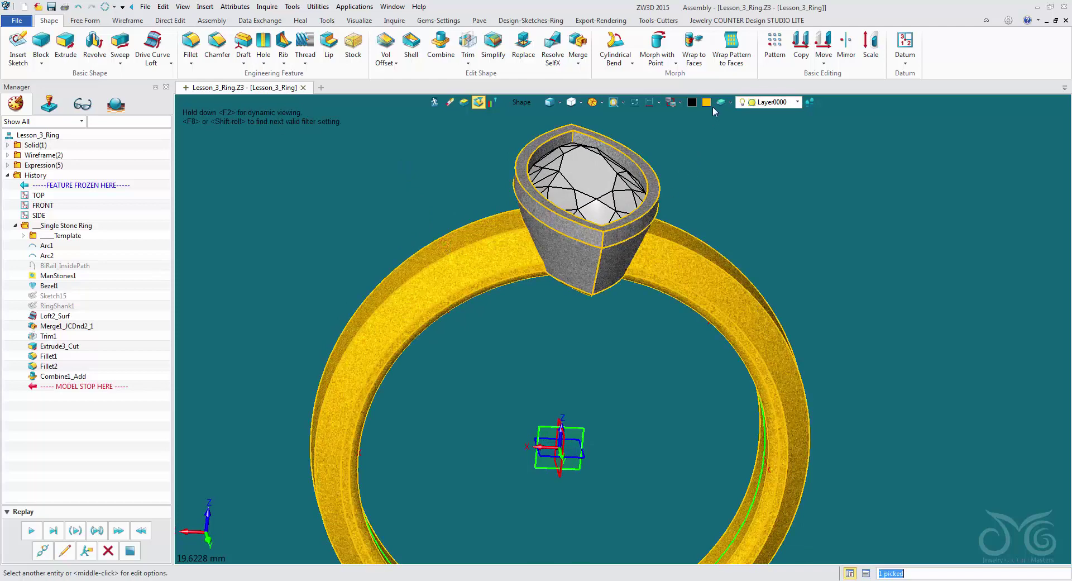
click(707, 102)
click(727, 145)
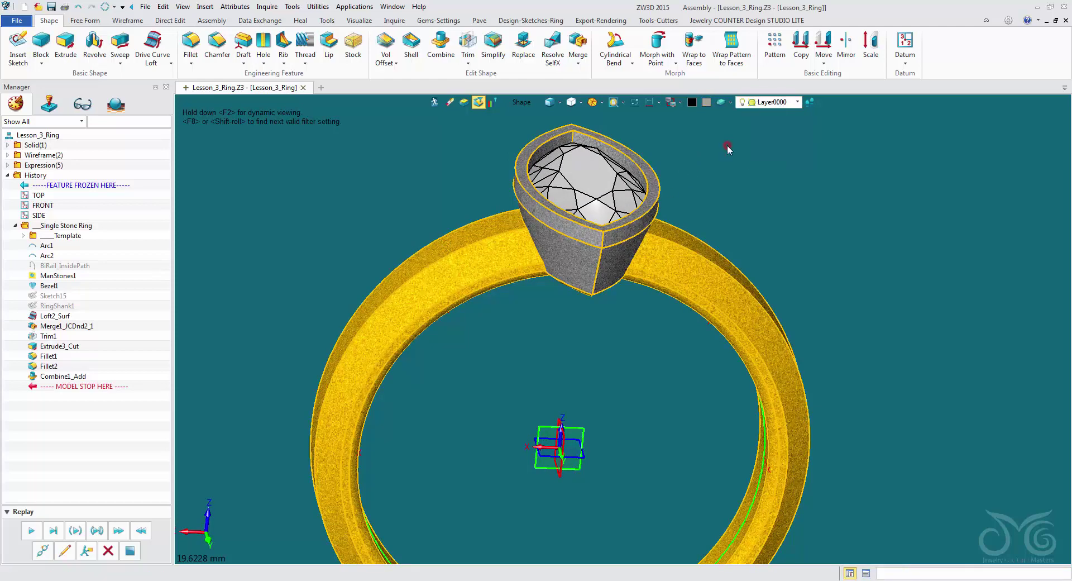
Review the entity information of the combined ring shape, including its material and extents, and close it.
middle_drag(726, 156, 759, 220)
right_click(651, 271)
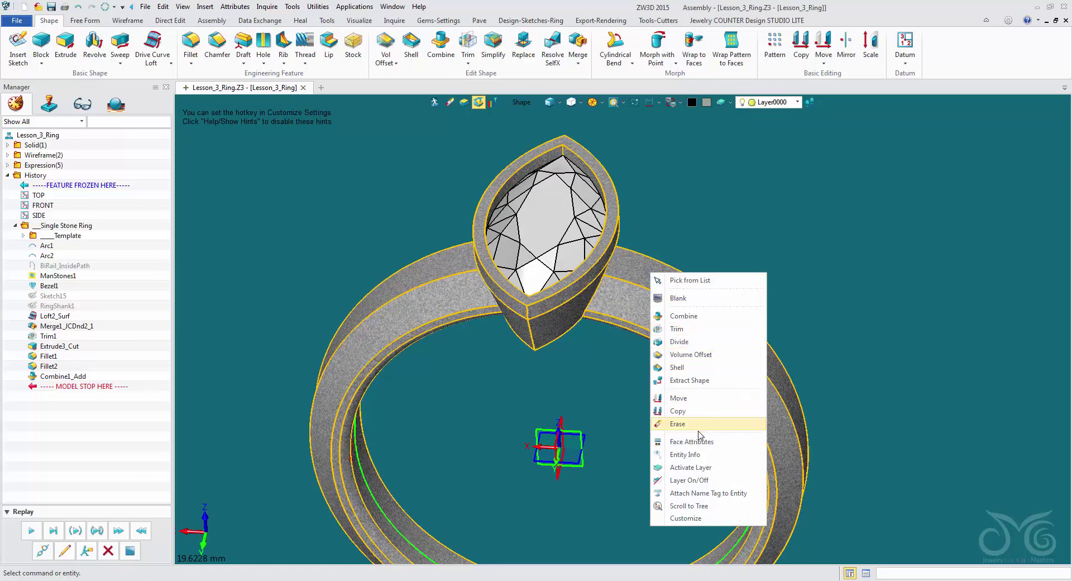
click(685, 454)
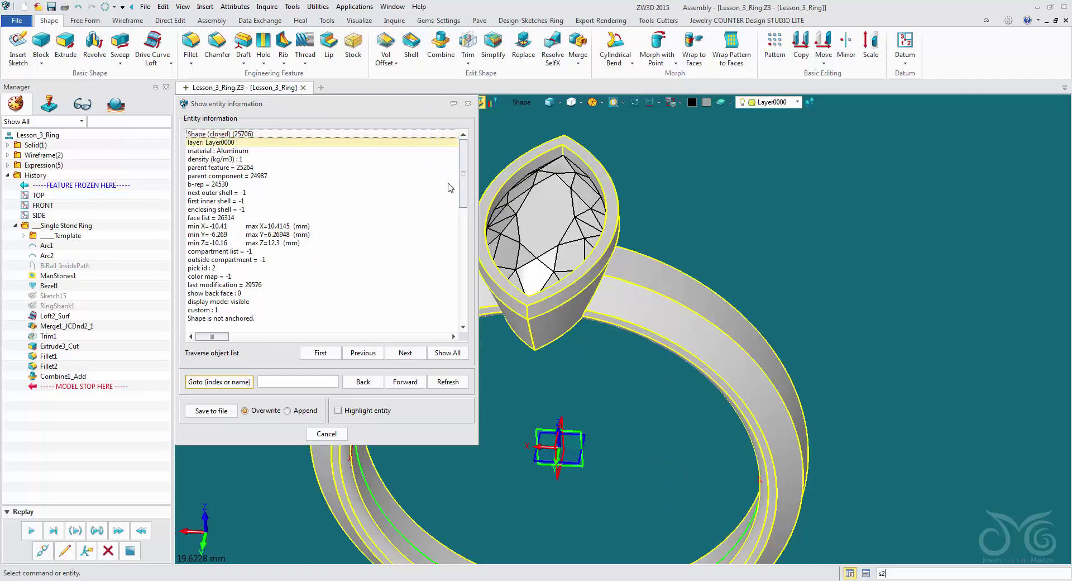
click(467, 103)
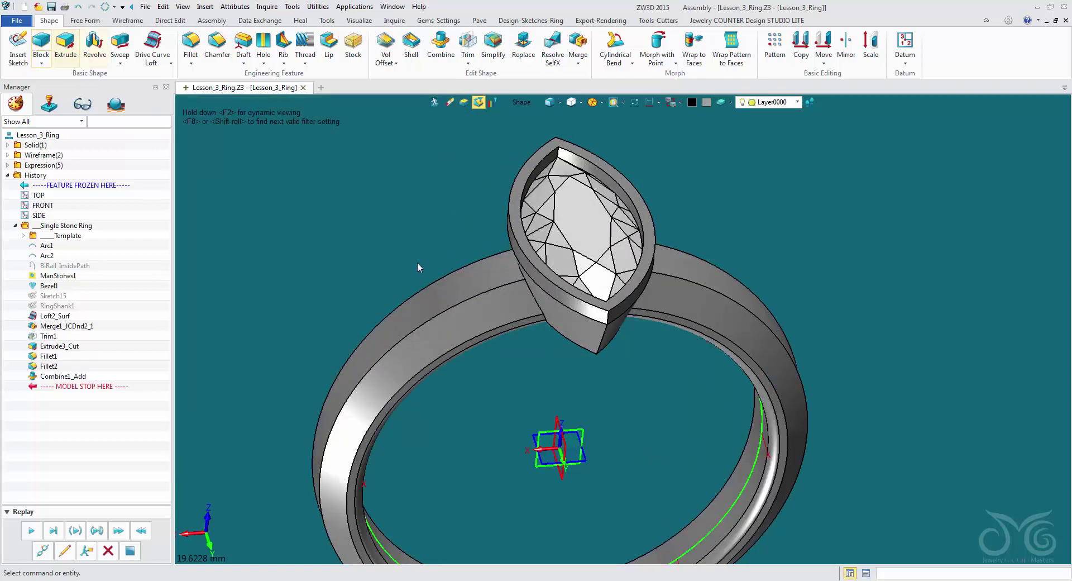
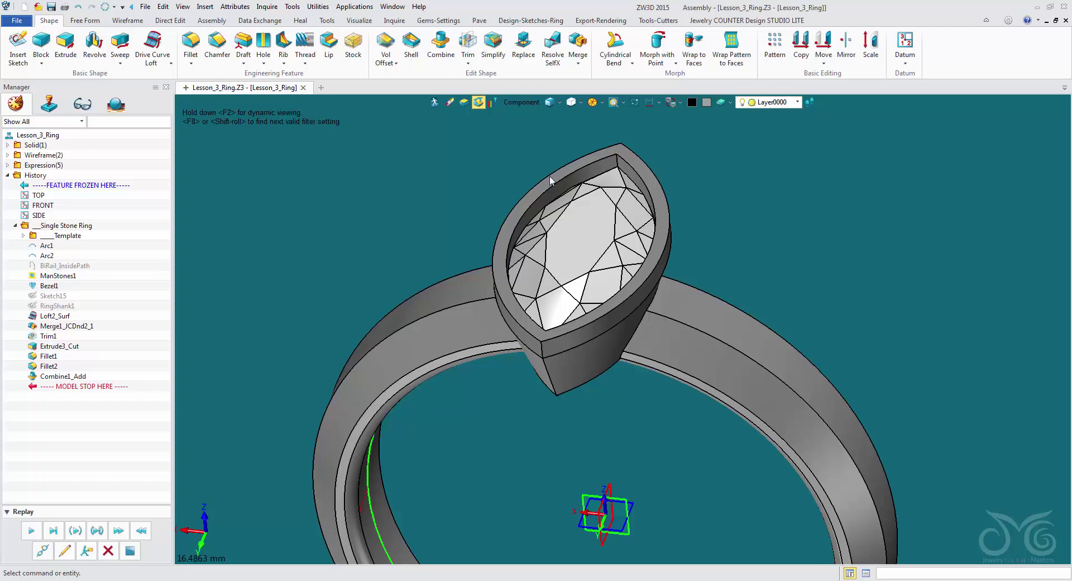
Chamfer the two inner top edges of the bezel around the diamond with a 0.15 mm setback.
middle_drag(402, 264, 624, 411)
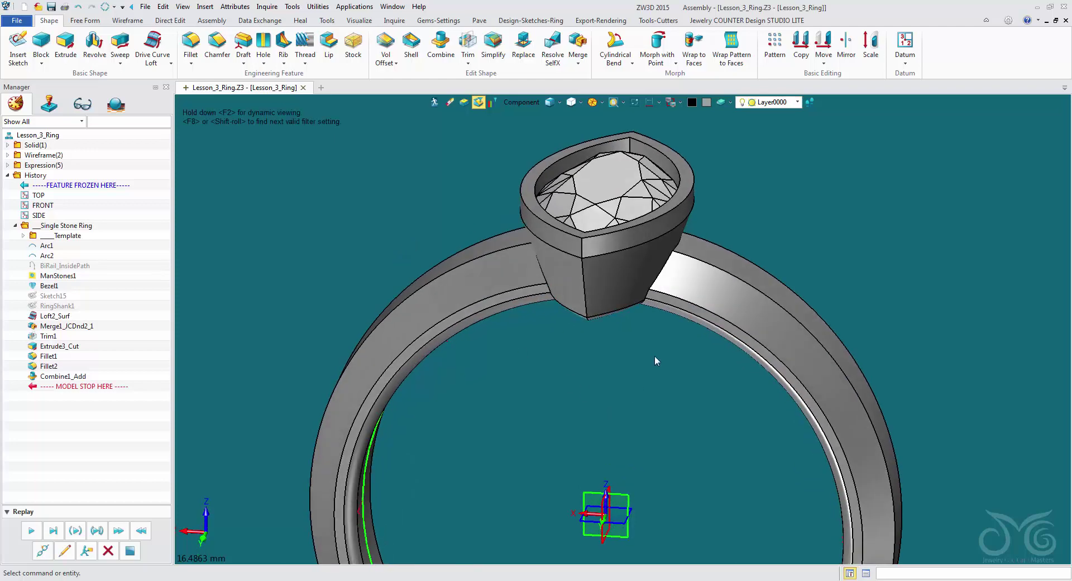
middle_drag(654, 360, 399, 258)
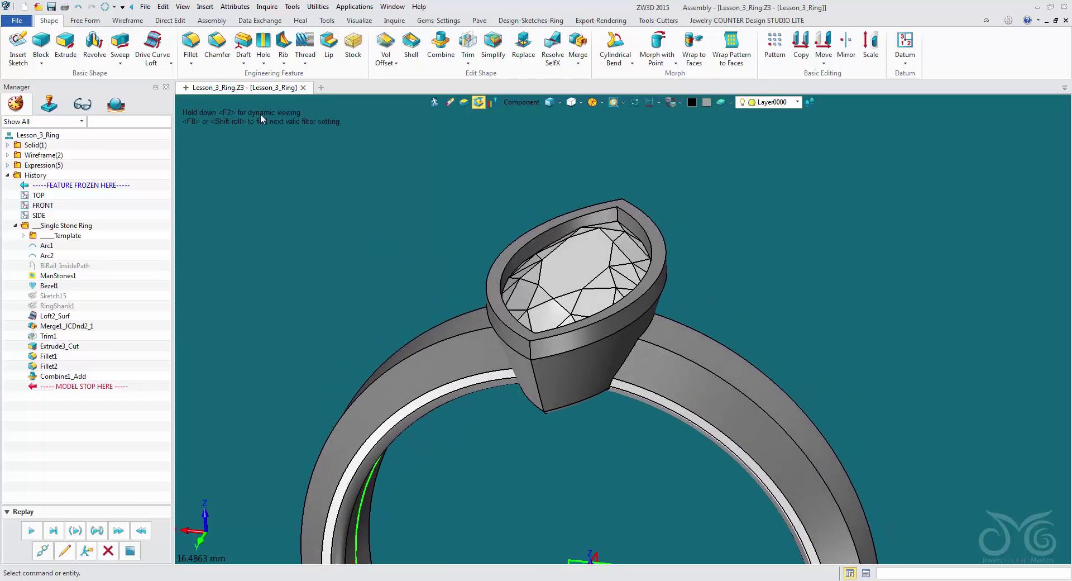
click(217, 42)
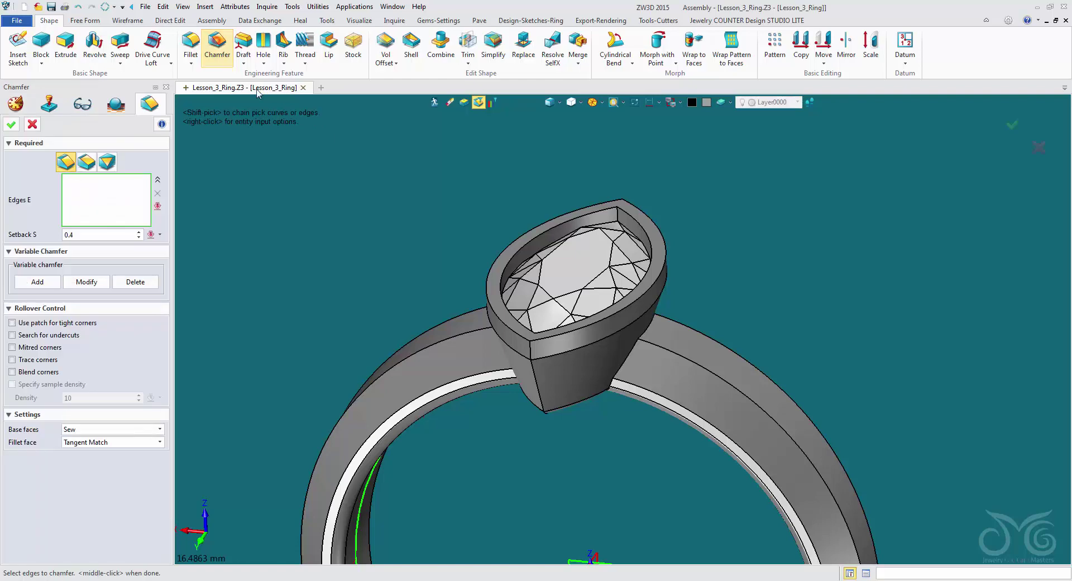
click(563, 224)
click(637, 227)
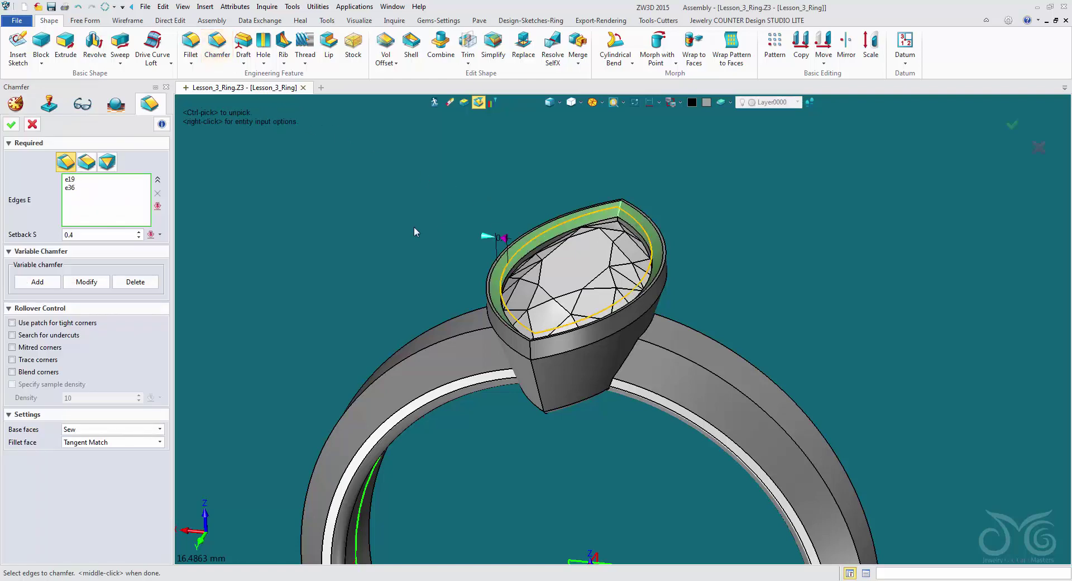
click(109, 233)
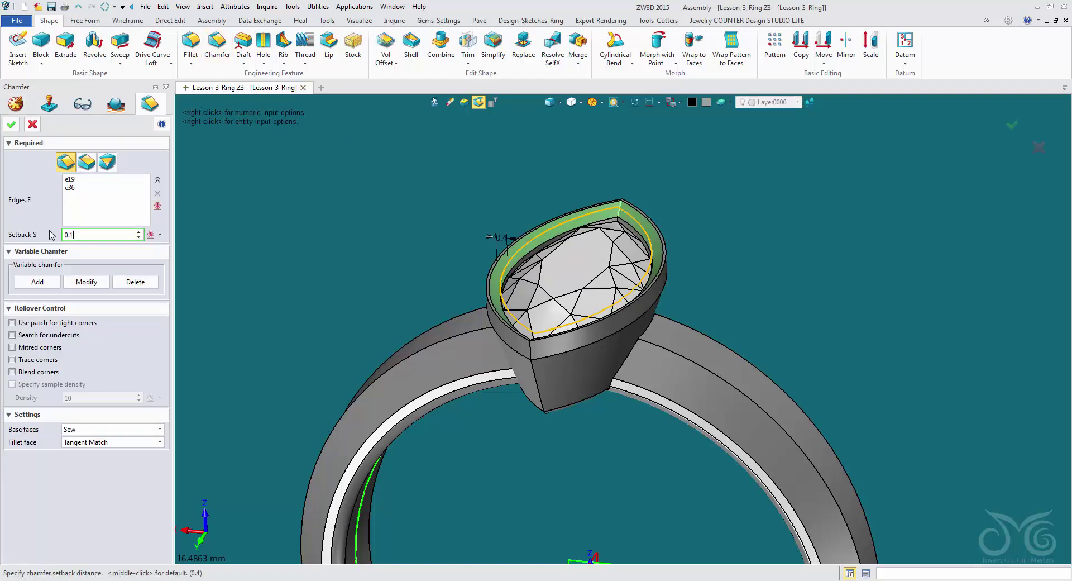
text(0.15)
click(12, 125)
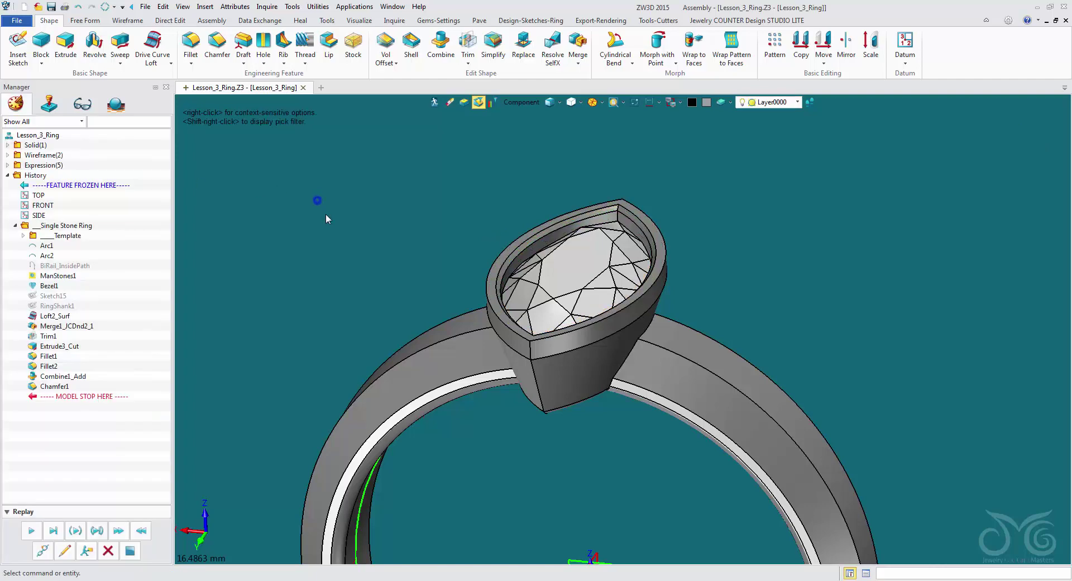
Chamfer the two outer top edges of the bezel with a 0.3 mm setback.
right_drag(339, 201, 356, 216)
middle_click(452, 236)
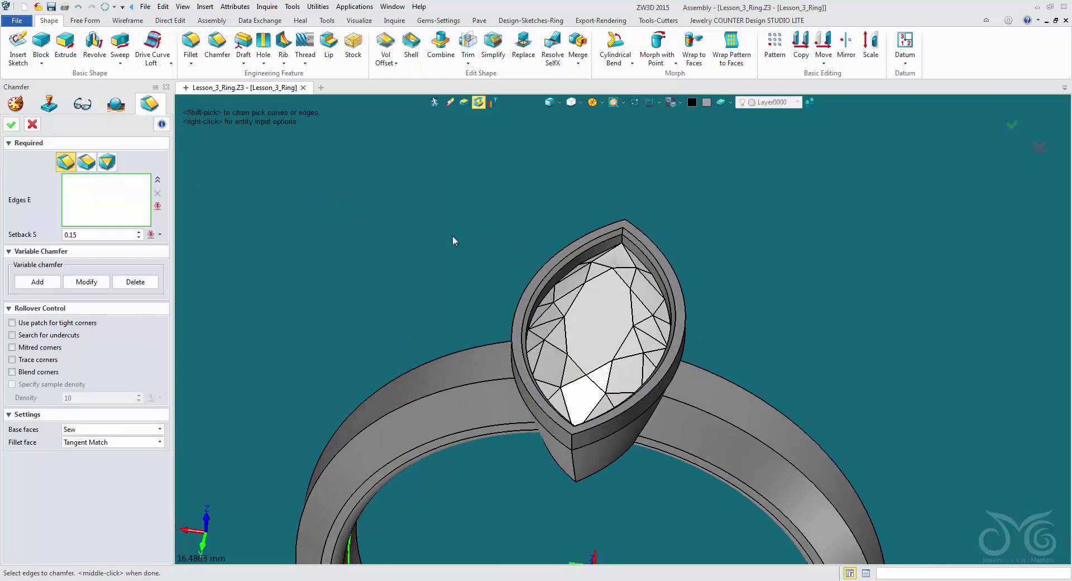
click(514, 316)
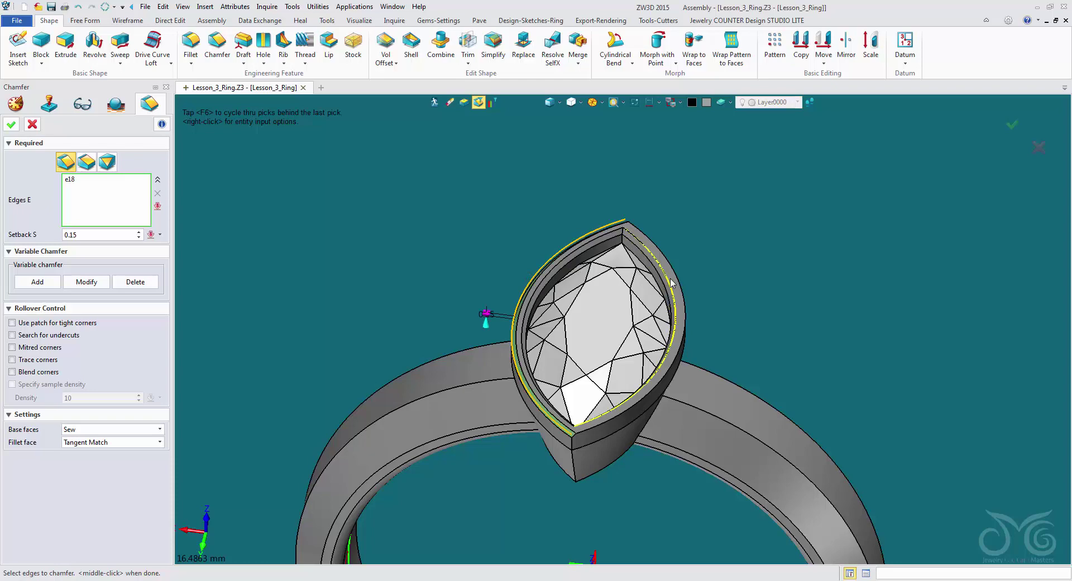
click(676, 283)
click(97, 236)
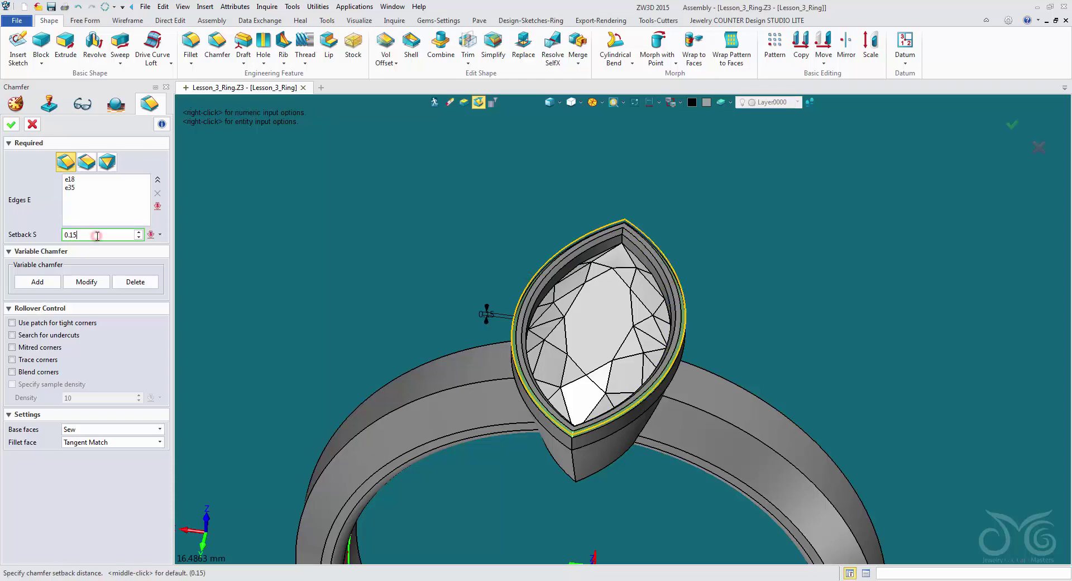
text(0.25)
key(Return)
right_drag(236, 236, 274, 243)
click(108, 235)
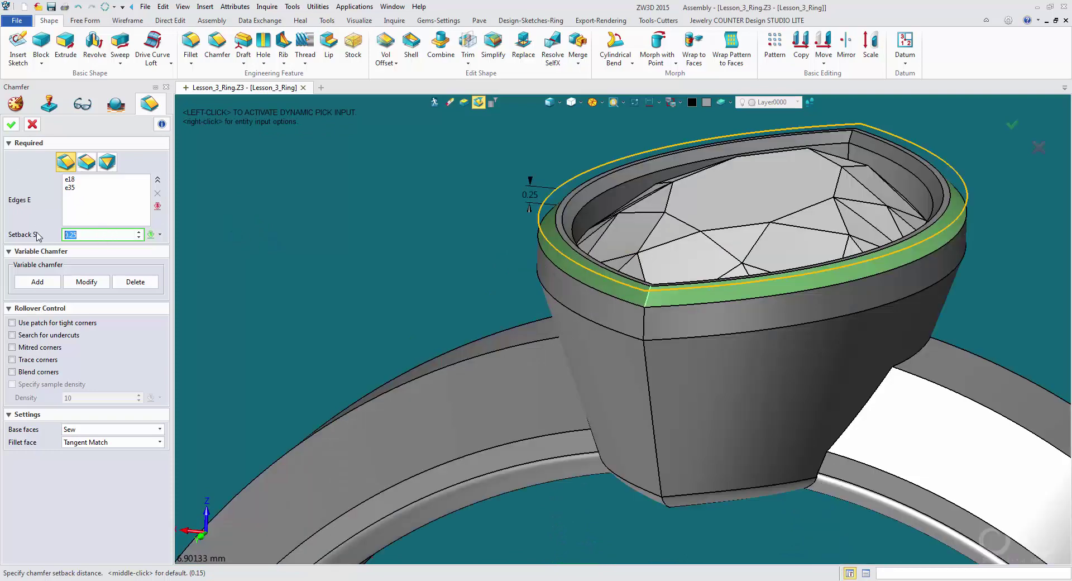
text(0.3)
key(Return)
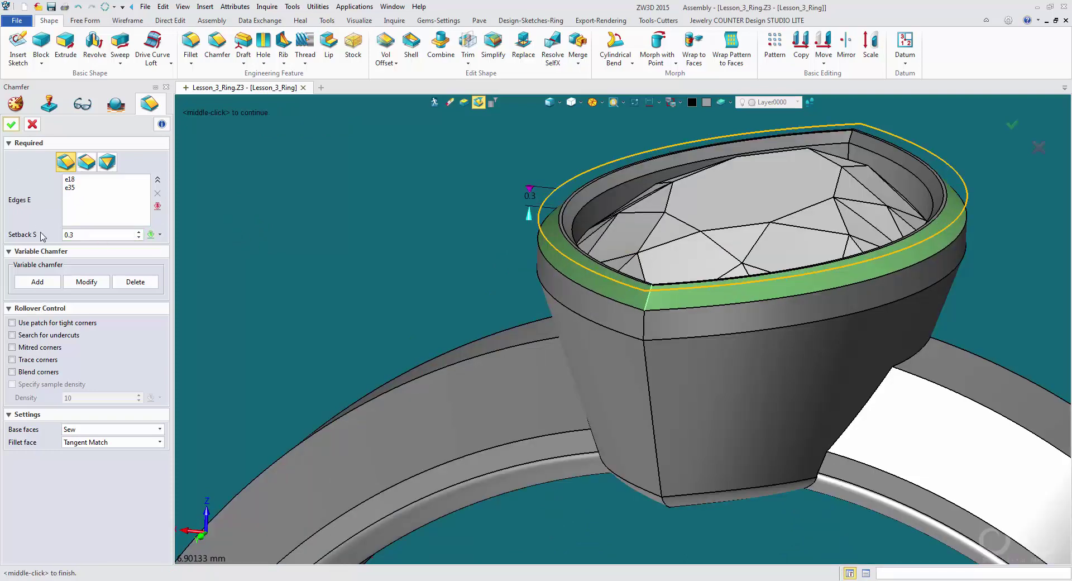
click(12, 124)
Move the diamond up along the Z axis by about 0.23 mm inside the bezel.
right_drag(377, 239, 349, 242)
click(824, 48)
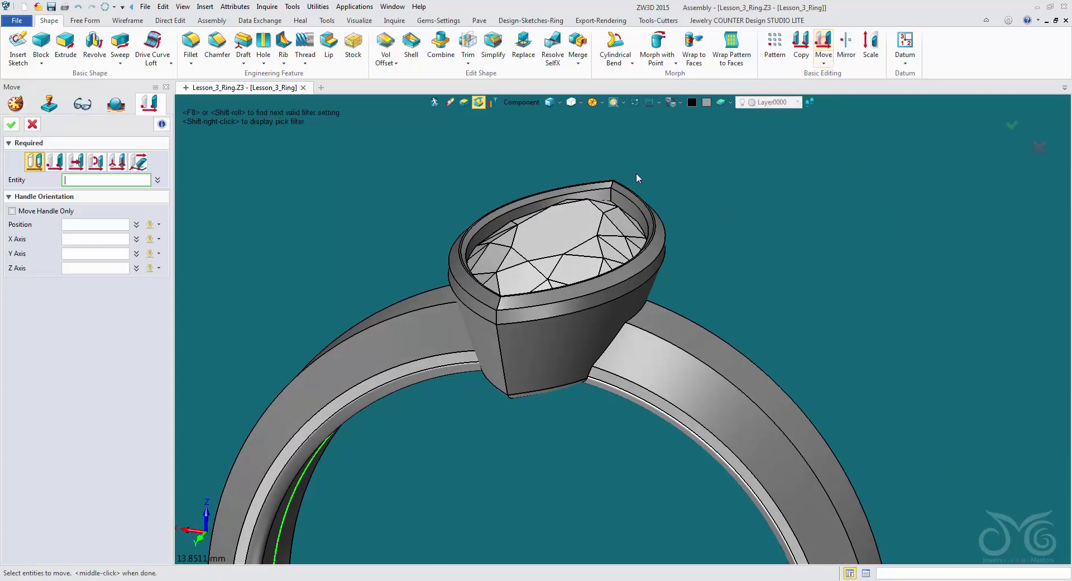
click(597, 222)
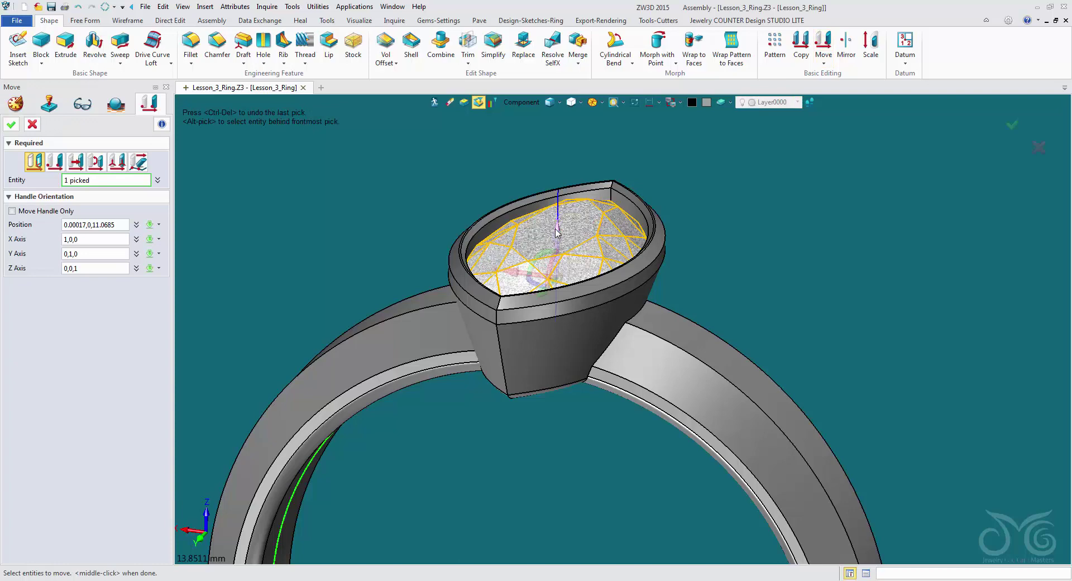
drag(558, 228, 559, 226)
middle_click(559, 225)
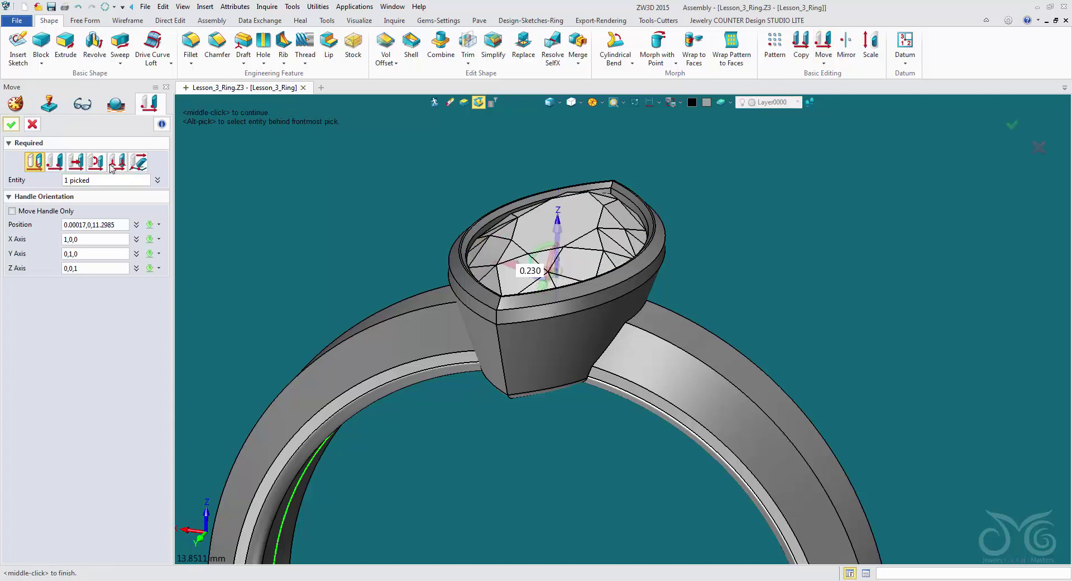
Preview the whole ring with a live render, then close the render without saving a scene or image.
scroll(367, 224, down, 3)
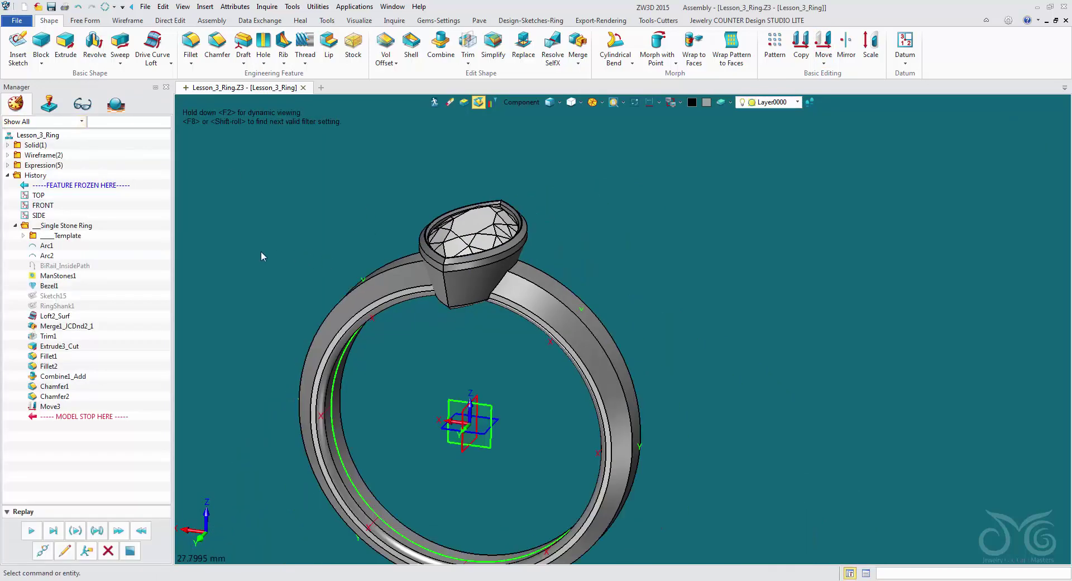
middle_drag(261, 254, 307, 235)
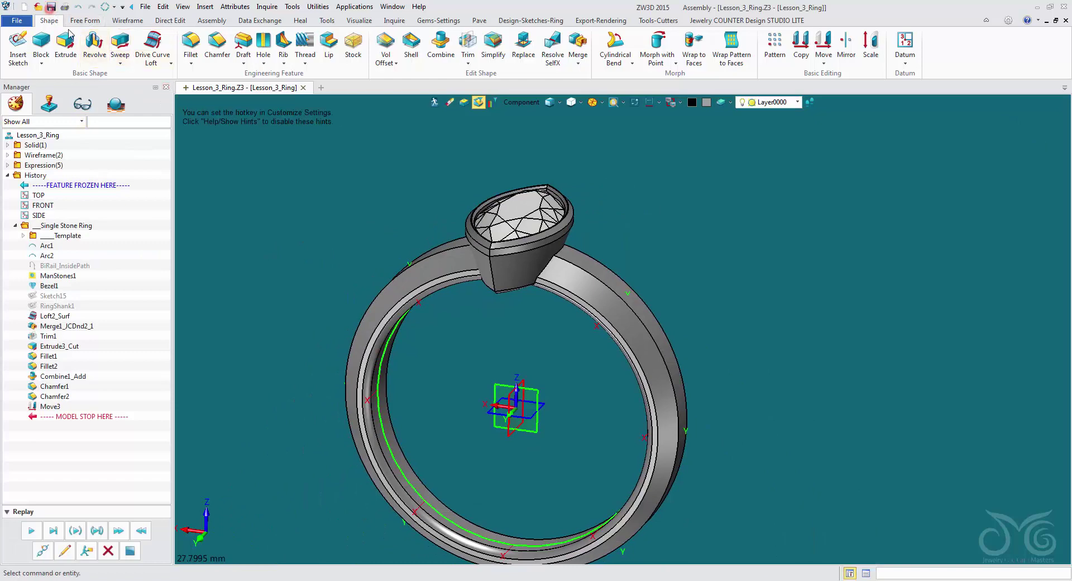
middle_drag(282, 397, 611, 427)
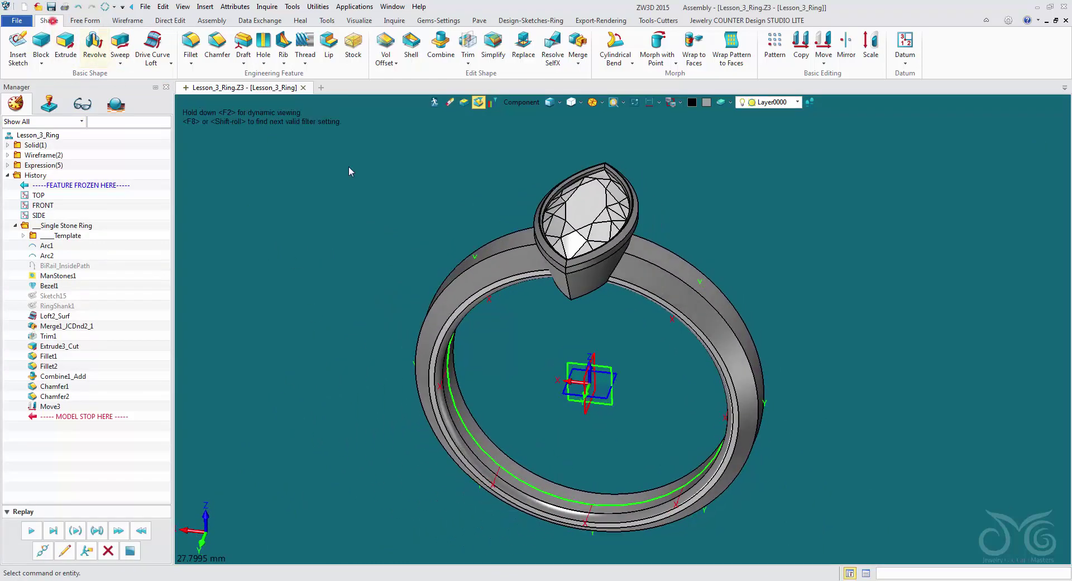
click(601, 20)
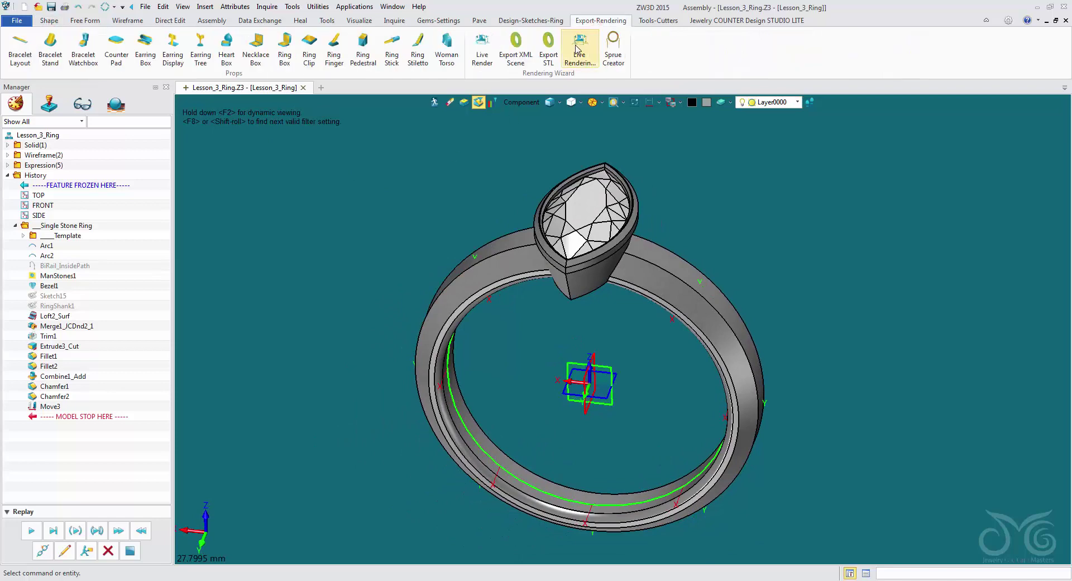
click(481, 53)
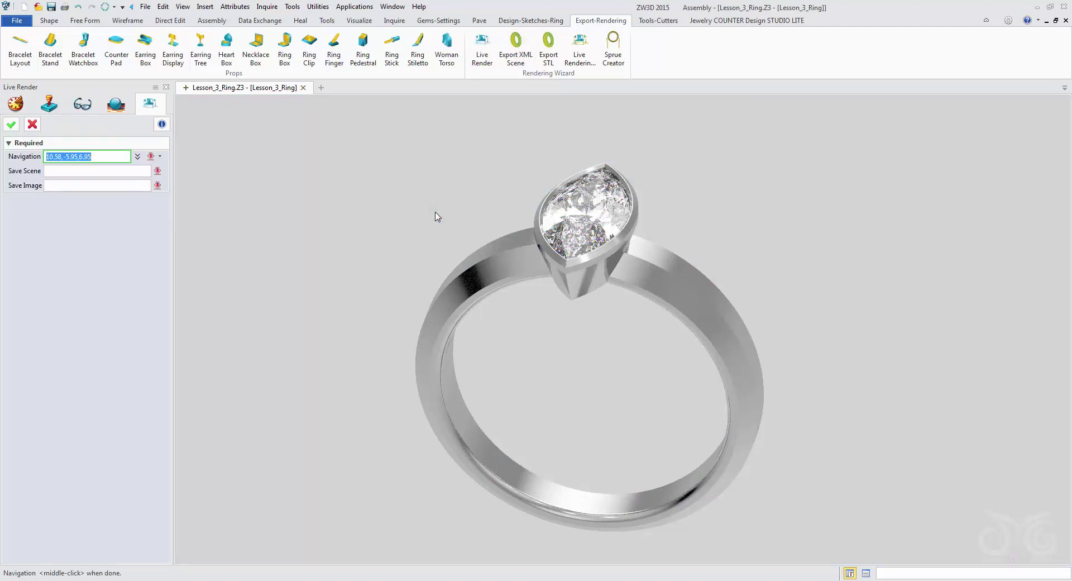
key(Delete)
click(32, 124)
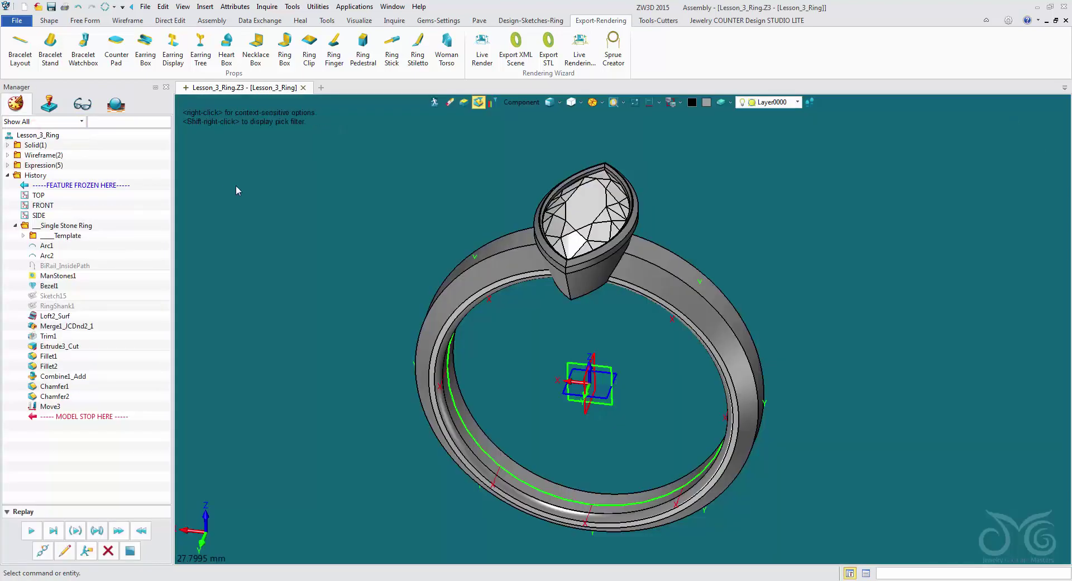
Add a live rendering studio around the ring at point 0,0,0 with elevation 0.
click(579, 48)
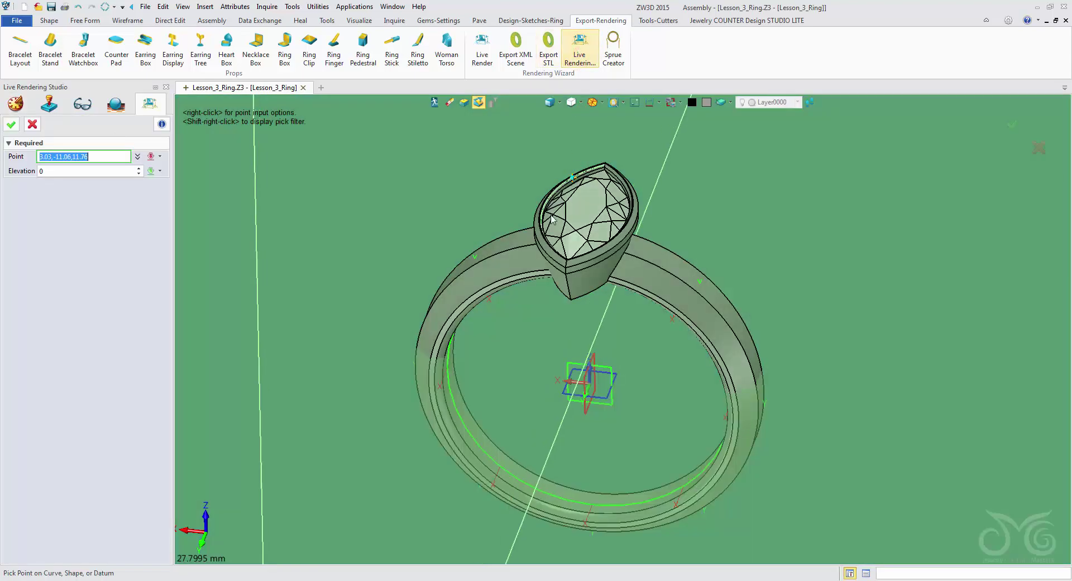
scroll(488, 287, down, 4)
scroll(522, 333, down, 4)
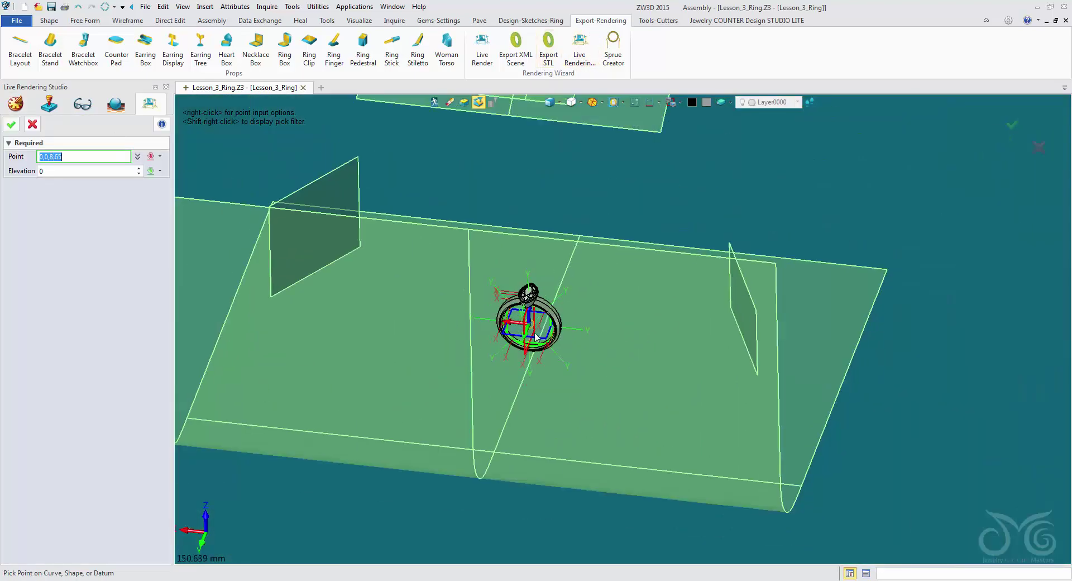
middle_drag(637, 366, 406, 454)
click(523, 344)
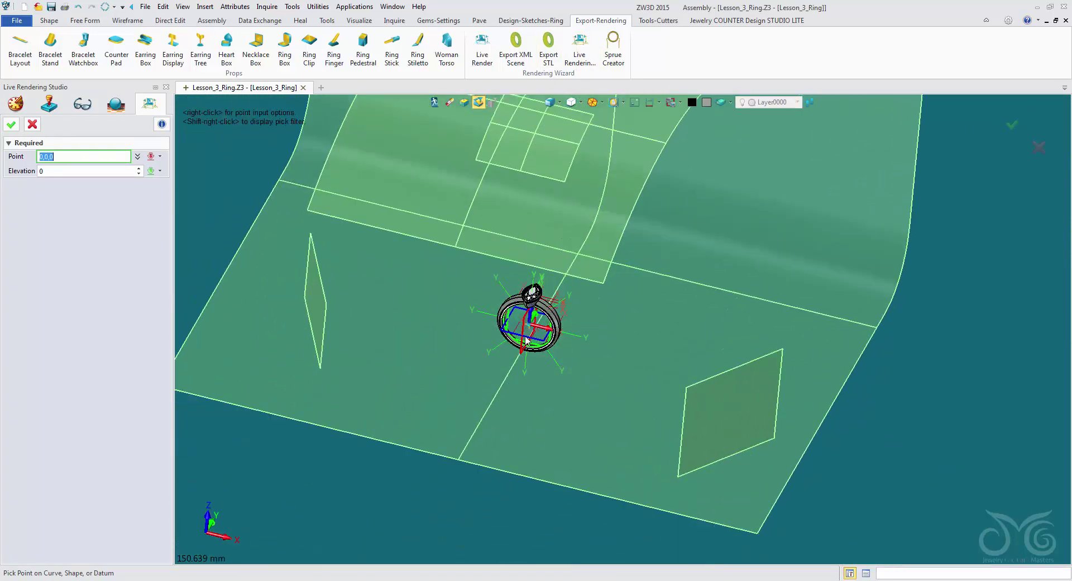
middle_click(530, 332)
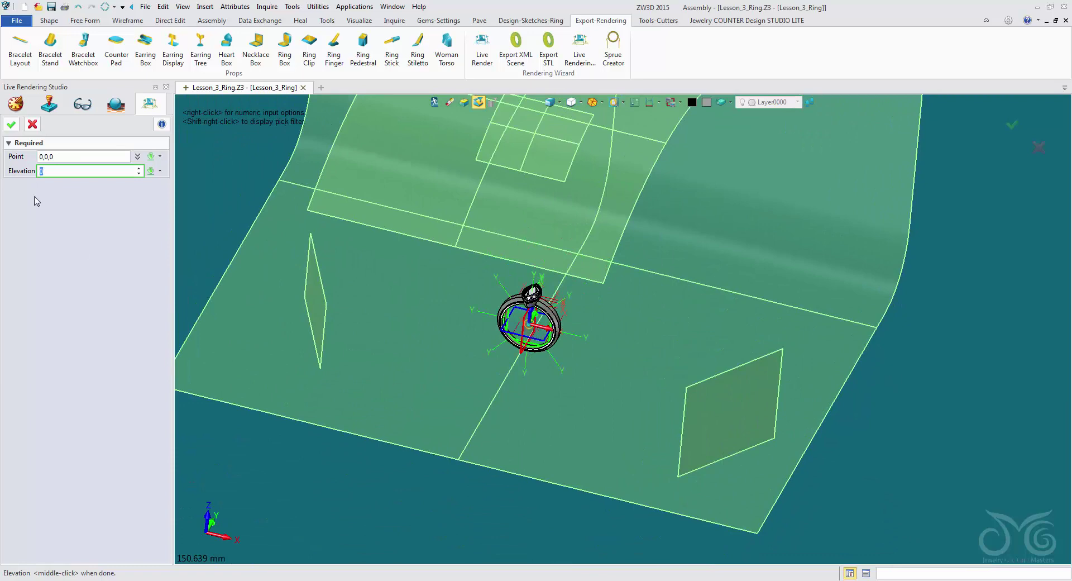
click(11, 124)
Frame the ring closely against the studio backdrop and start a live render.
middle_drag(452, 296, 465, 457)
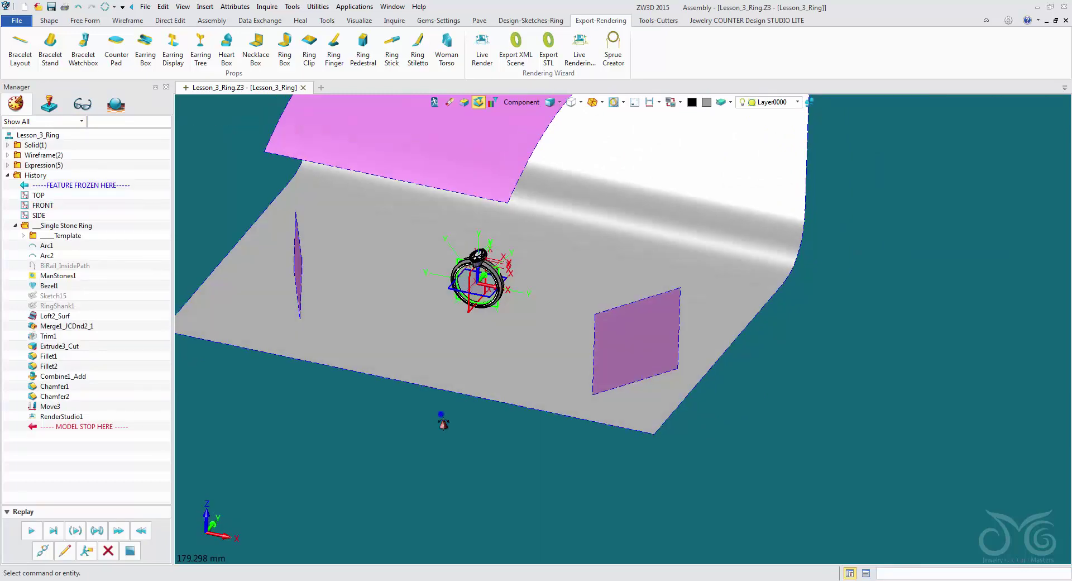
scroll(466, 280, up, 5)
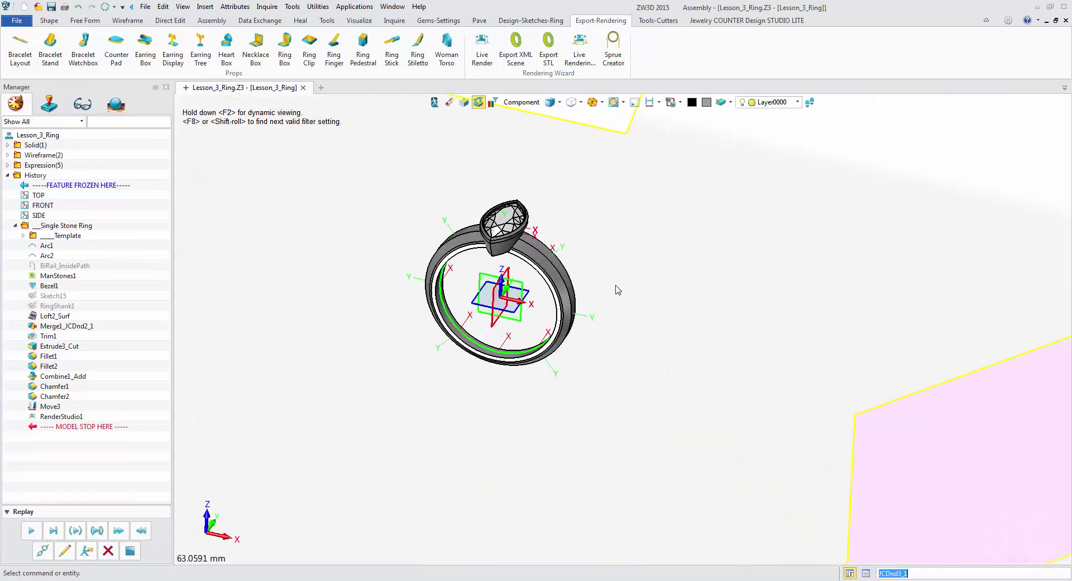
scroll(575, 274, up, 5)
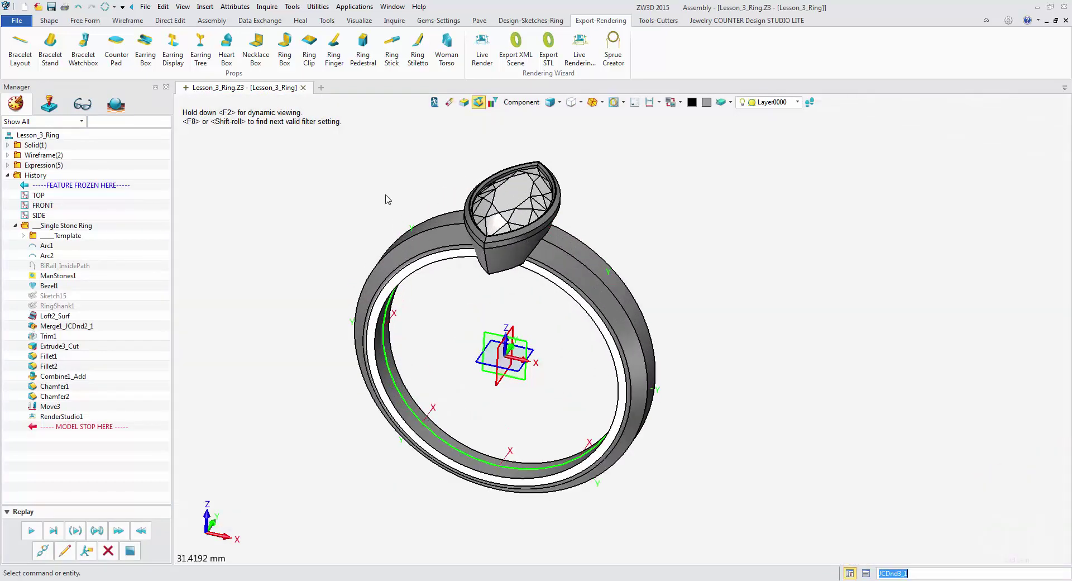
middle_drag(388, 199, 405, 184)
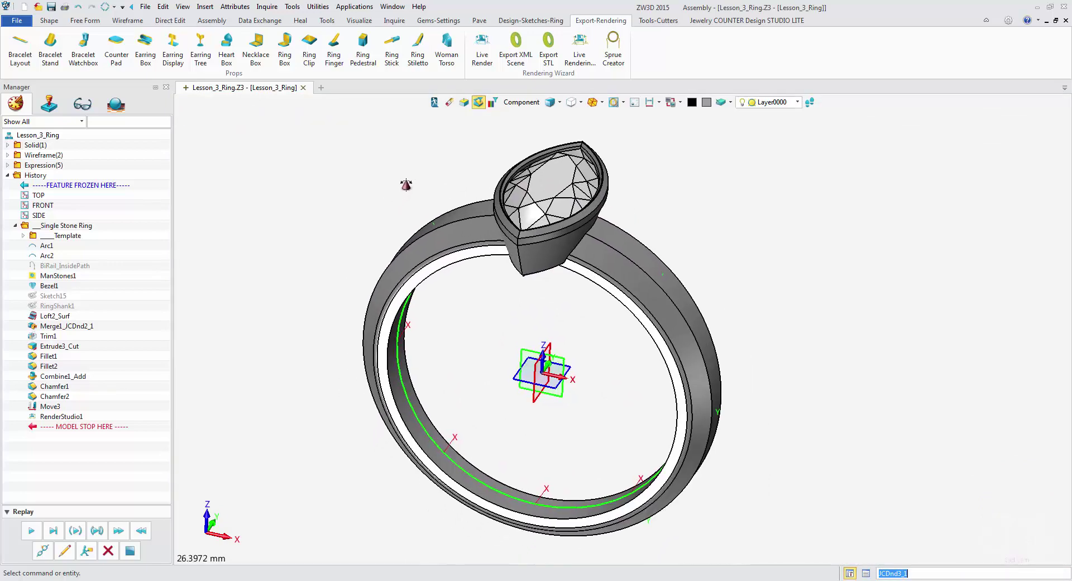
click(483, 62)
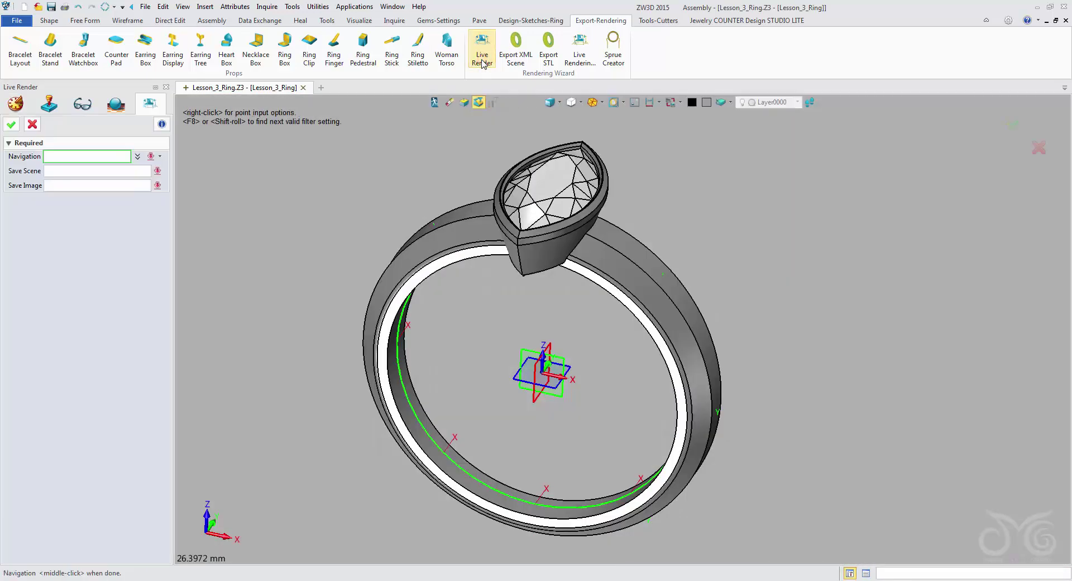